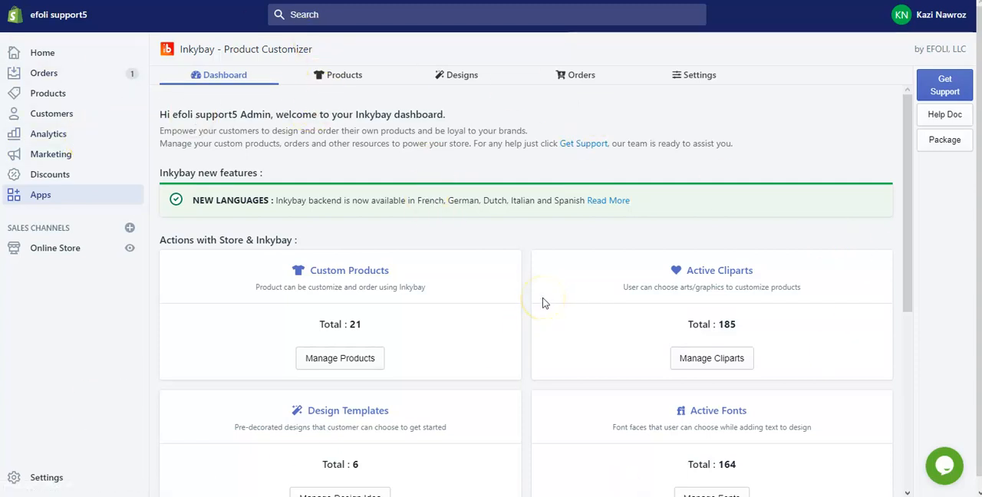
Find Test Product on the second page of the product list and make it customizable
click(341, 75)
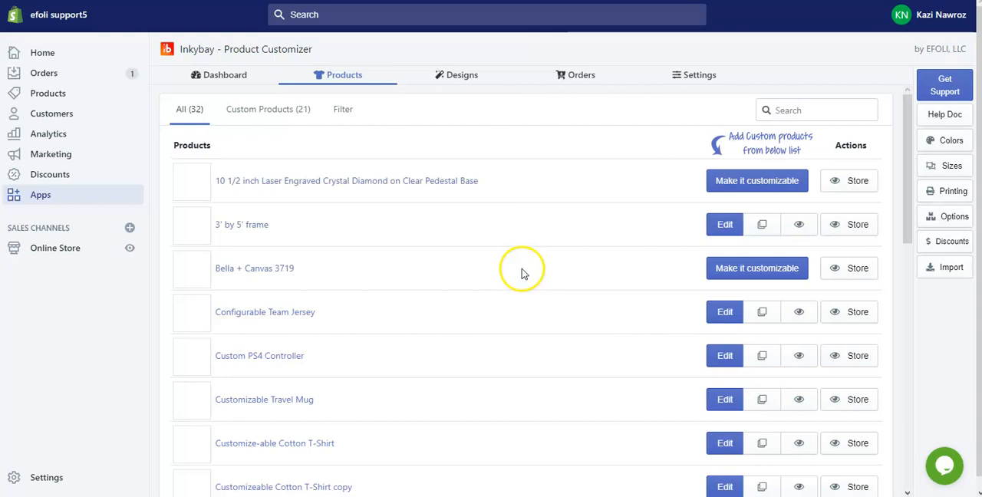
scroll(708, 263, down, 3)
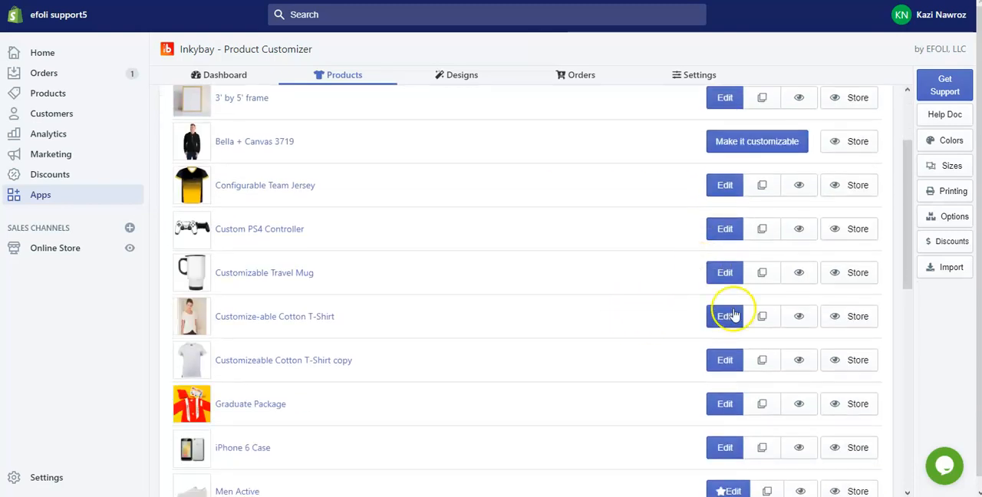
scroll(732, 303, up, 3)
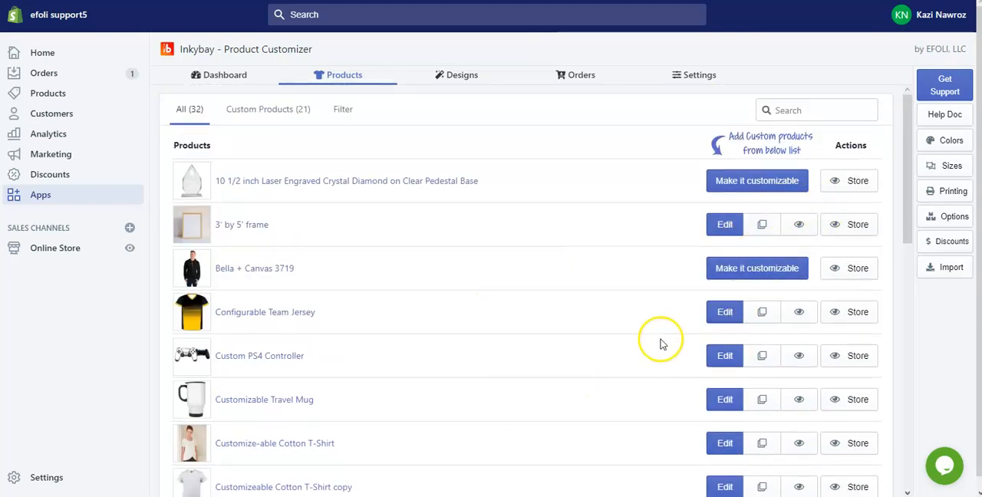
scroll(499, 274, down, 1)
scroll(497, 275, down, 10)
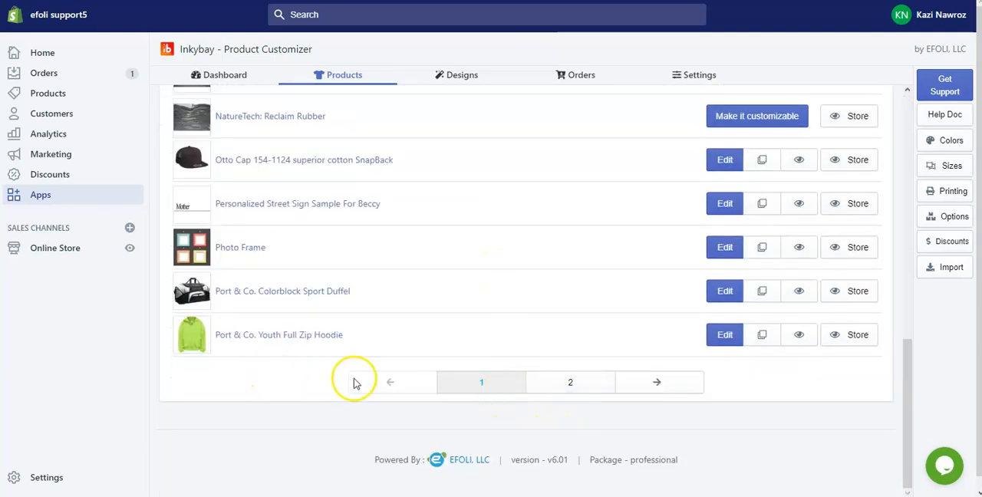
click(570, 383)
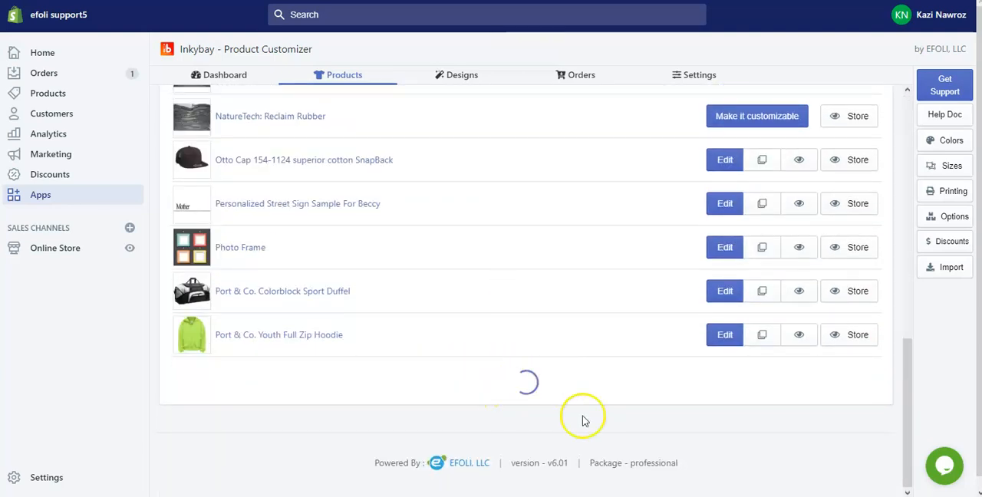
scroll(379, 295, down, 4)
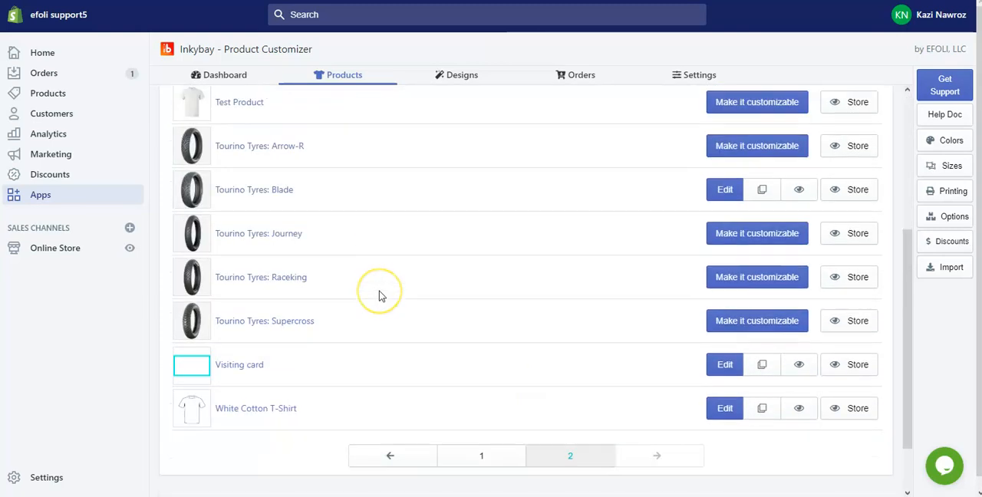
scroll(379, 296, up, 2)
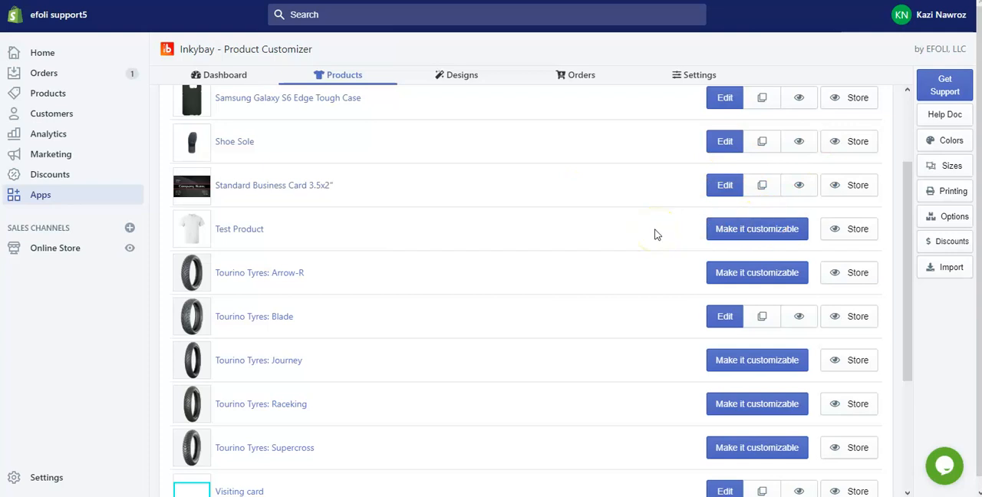
click(753, 234)
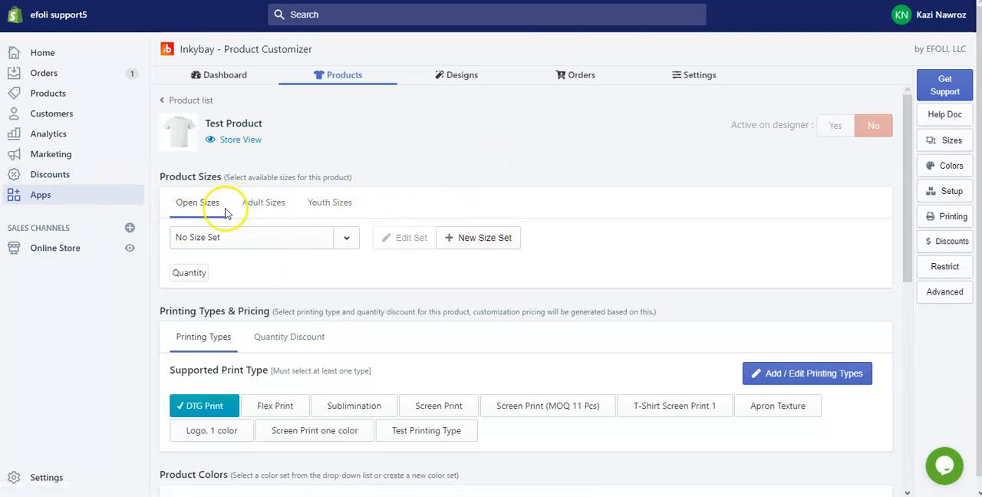
Look through the Adult, Youth and Open size categories of Test Product
click(255, 211)
click(332, 204)
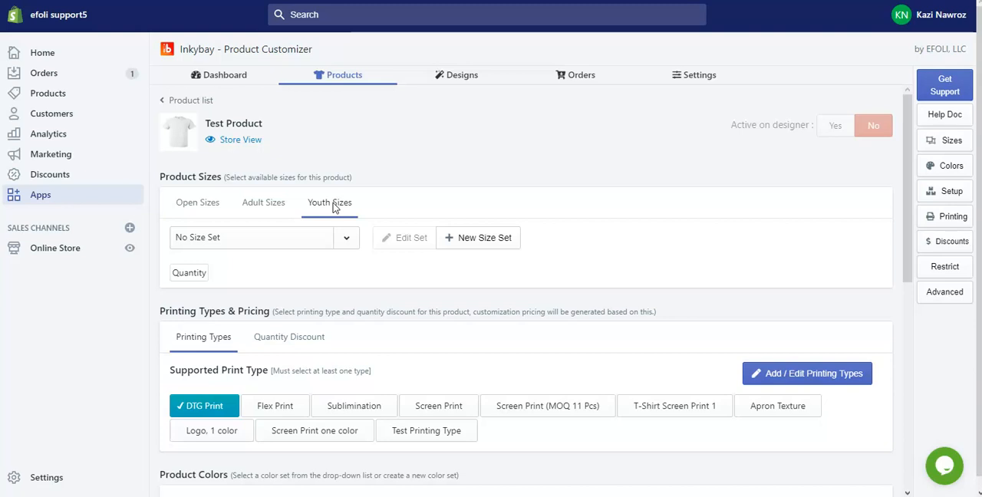
click(261, 207)
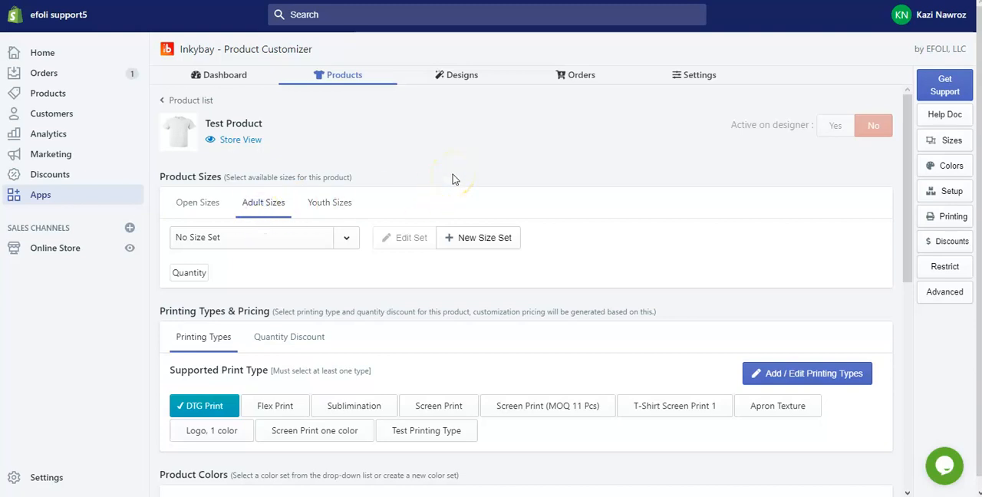
click(199, 205)
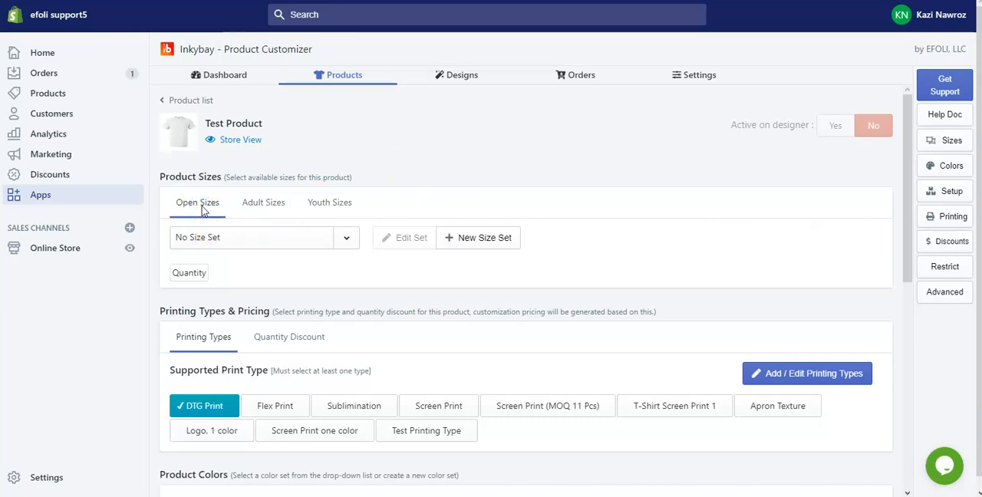
click(202, 210)
Start a new open size set for Test Product and name it Sample Size Set
click(476, 242)
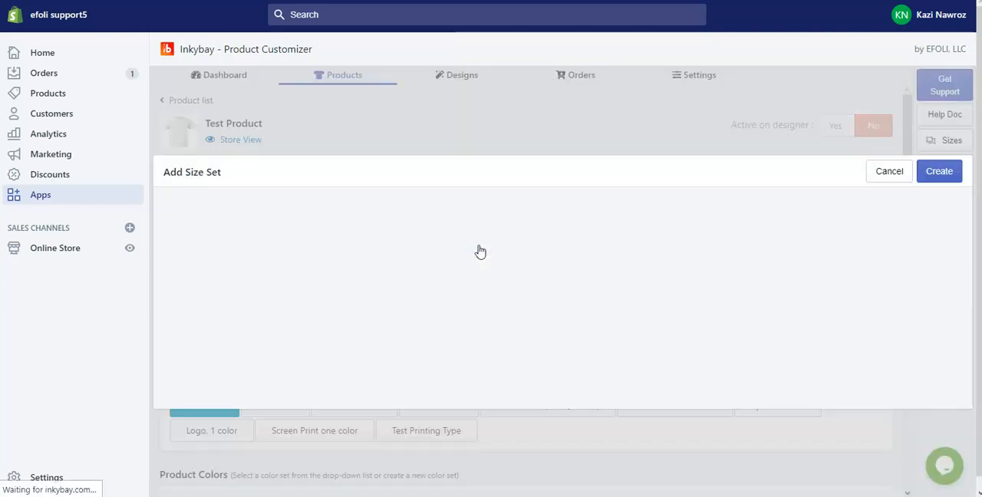
drag(244, 211, 140, 213)
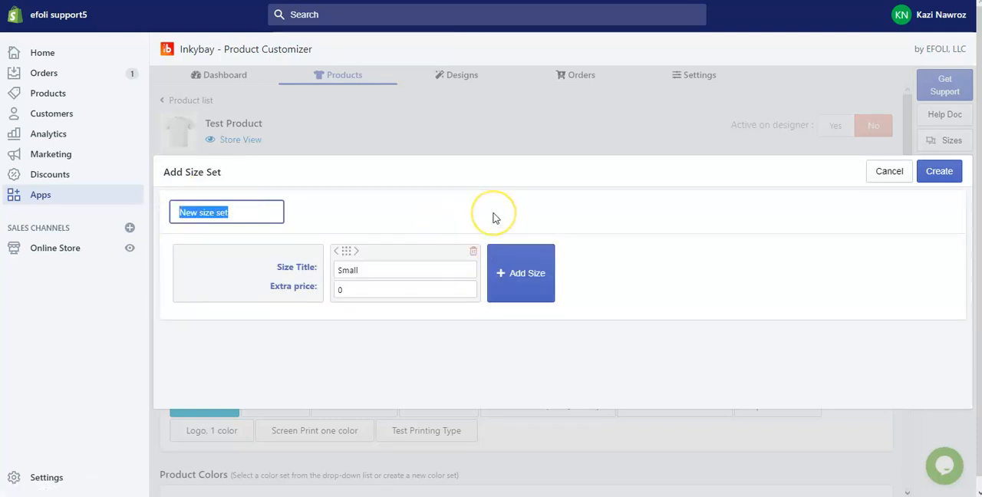
text(Sampl)
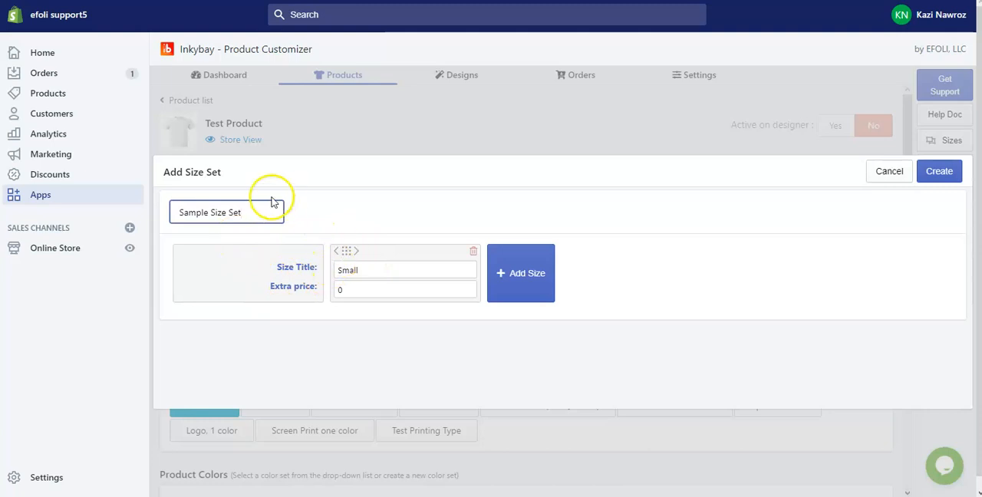
Add the sizes Medium and Large to the size set beside Small
click(509, 284)
text(Me)
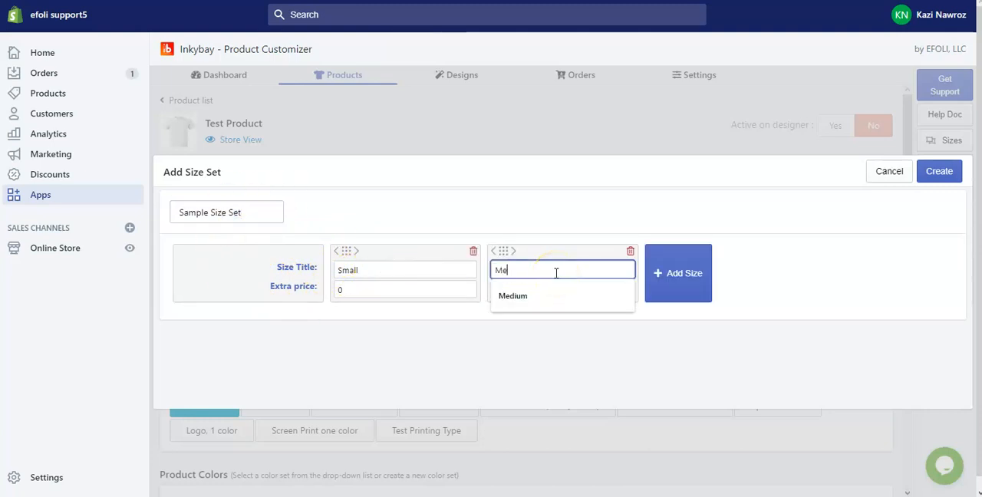
text(dium)
click(669, 290)
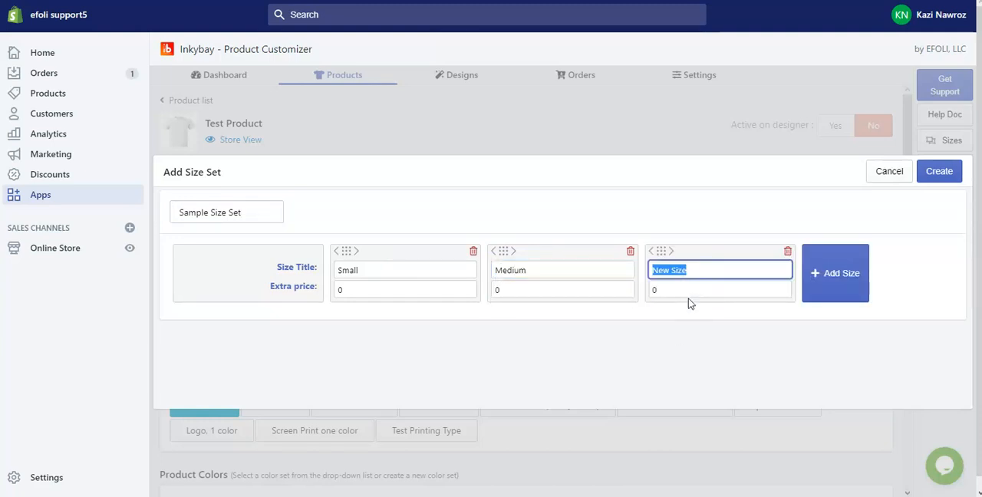
text(Large)
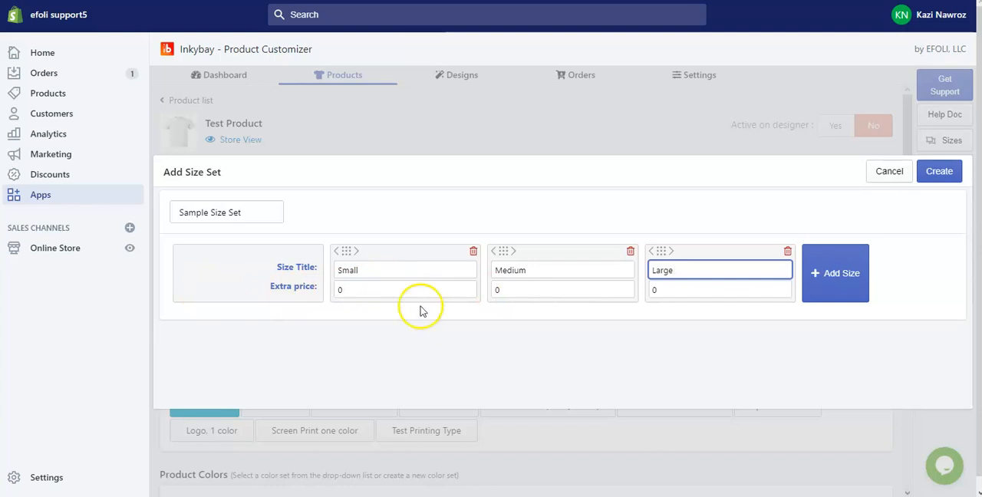
Set the extra price of the Large size to 2 and create the size set
click(688, 295)
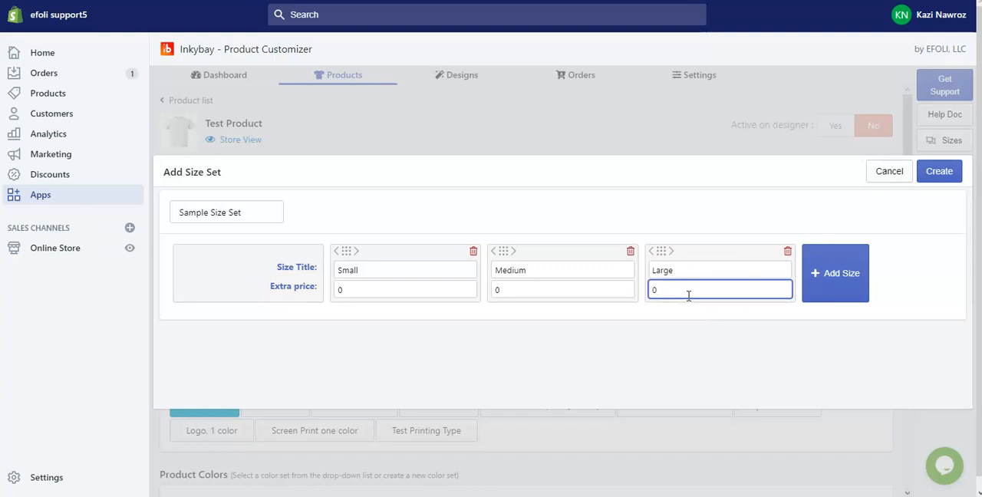
drag(672, 292, 607, 288)
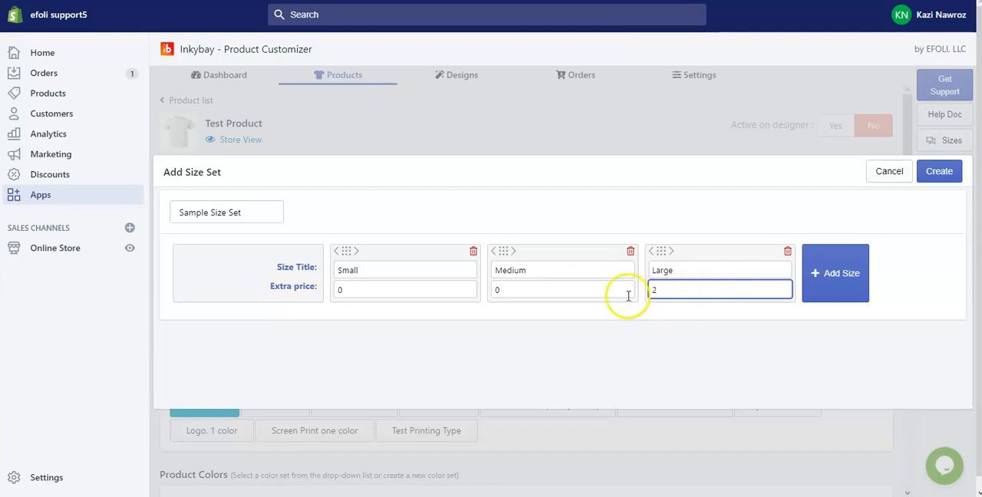
click(938, 175)
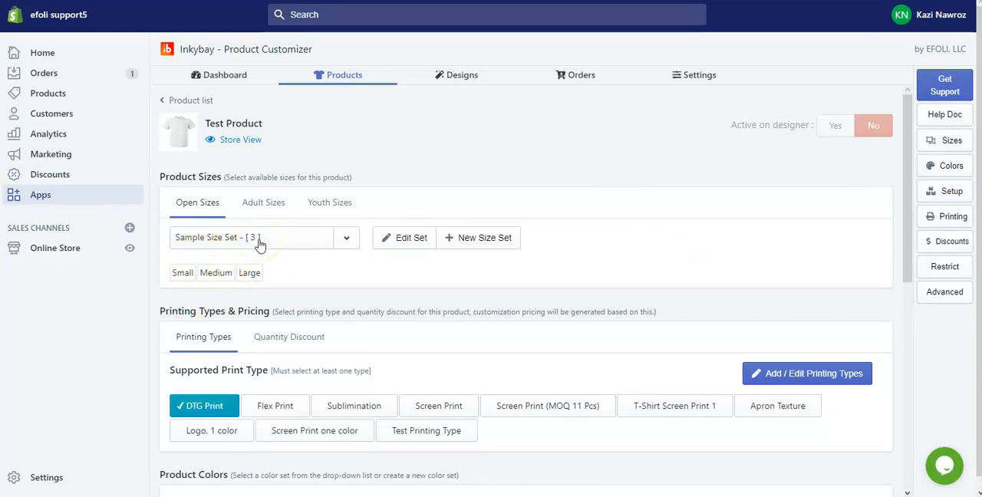
Try Flex Print as a supported print type, deselect it again, and deselect DTG Print as well
scroll(422, 253, down, 2)
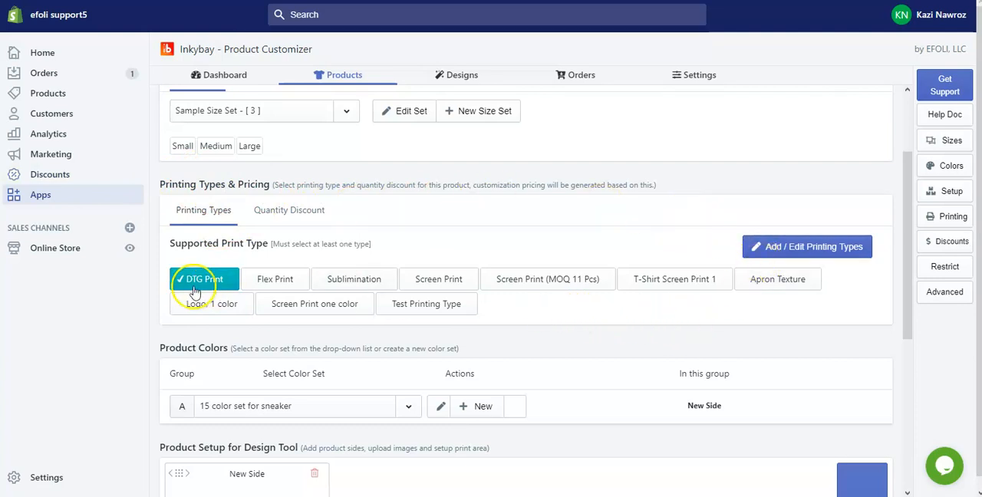
click(293, 284)
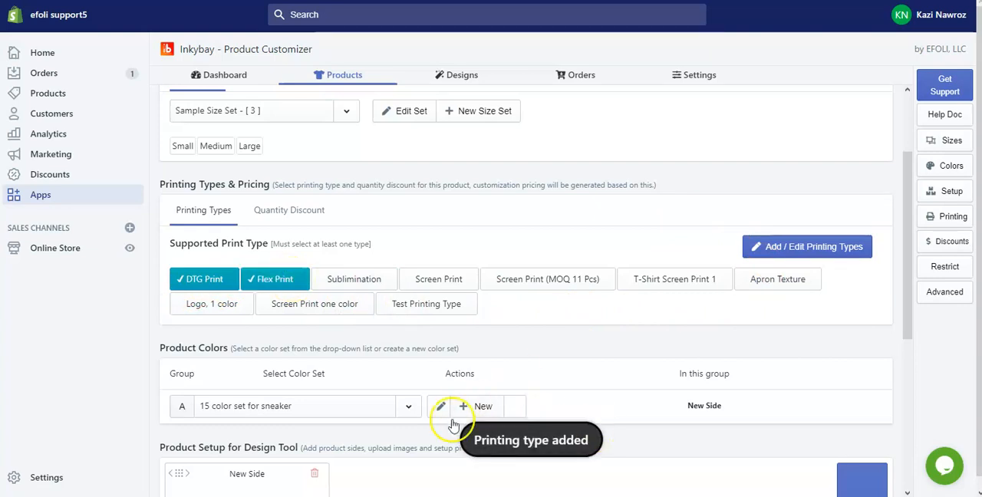
click(285, 278)
click(220, 279)
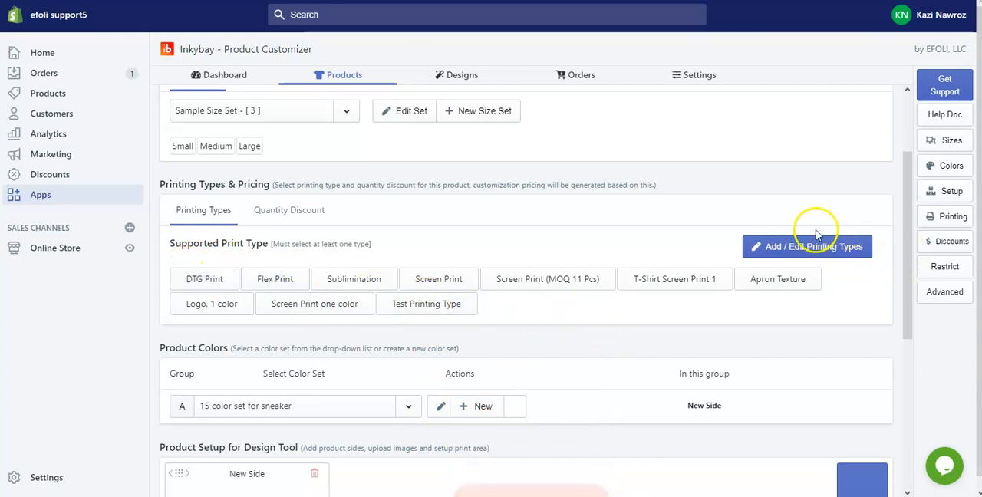
Add a new printing type and name it Sample Printing Type
click(800, 262)
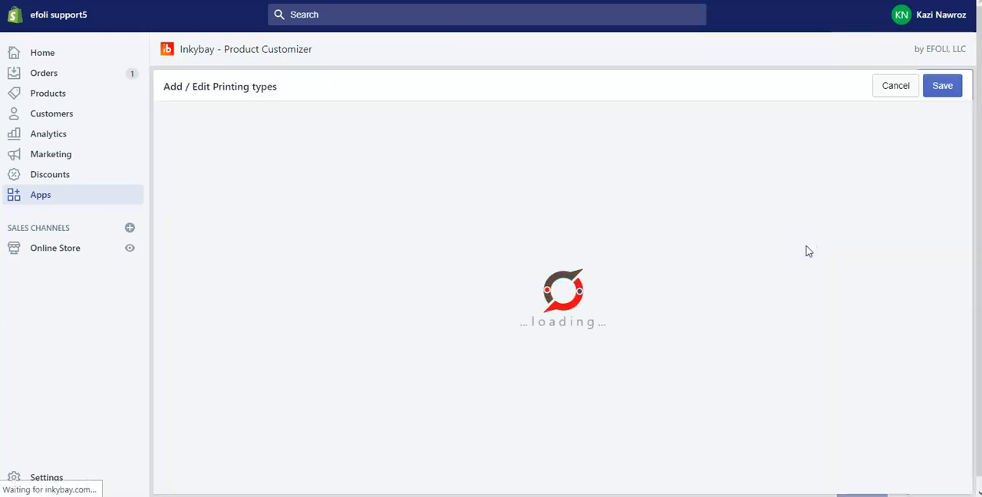
click(664, 342)
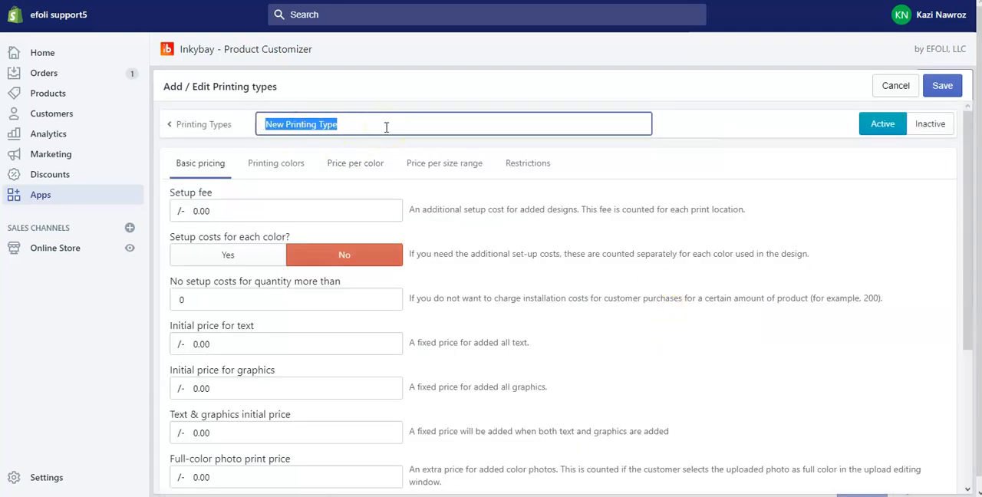
text(Sampl)
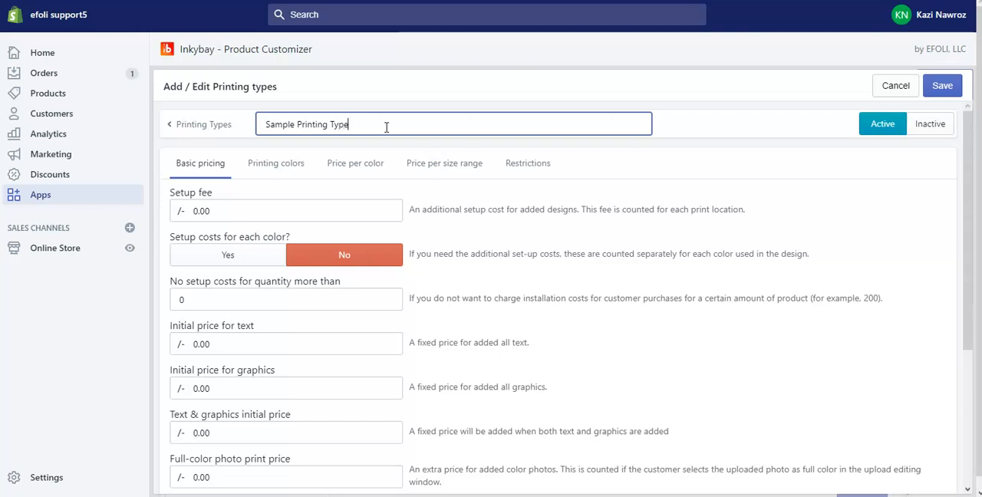
click(842, 161)
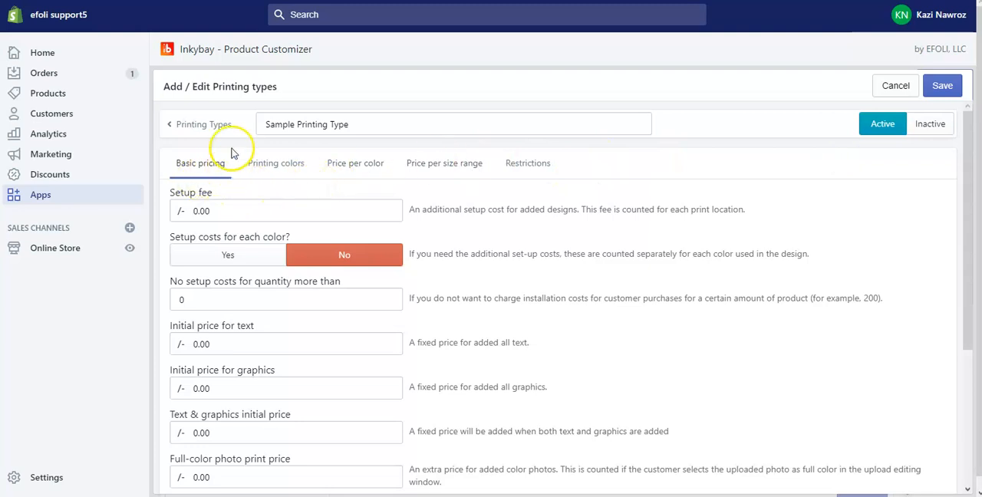
Set the setup fee in the printing type's basic pricing to 5
scroll(208, 195, down, 3)
scroll(212, 204, up, 2)
scroll(365, 337, up, 1)
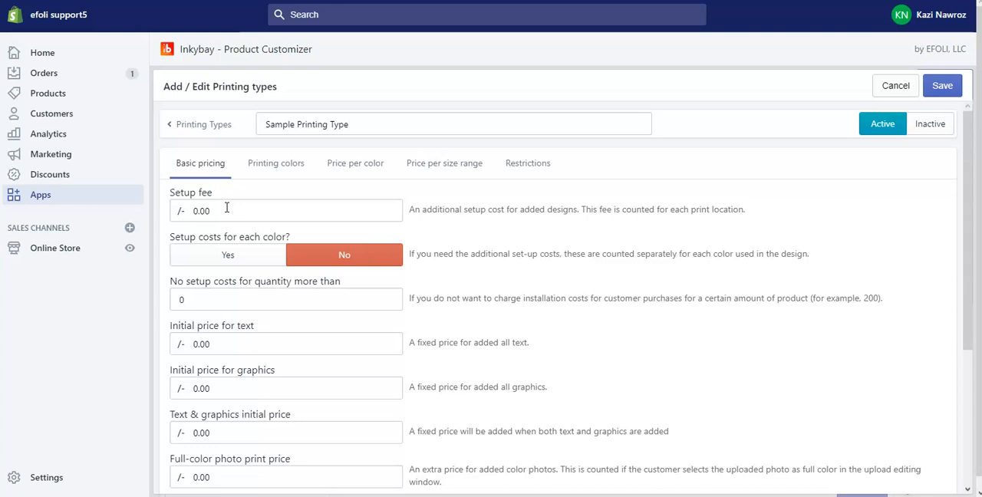
drag(226, 207, 165, 205)
text(5)
click(657, 316)
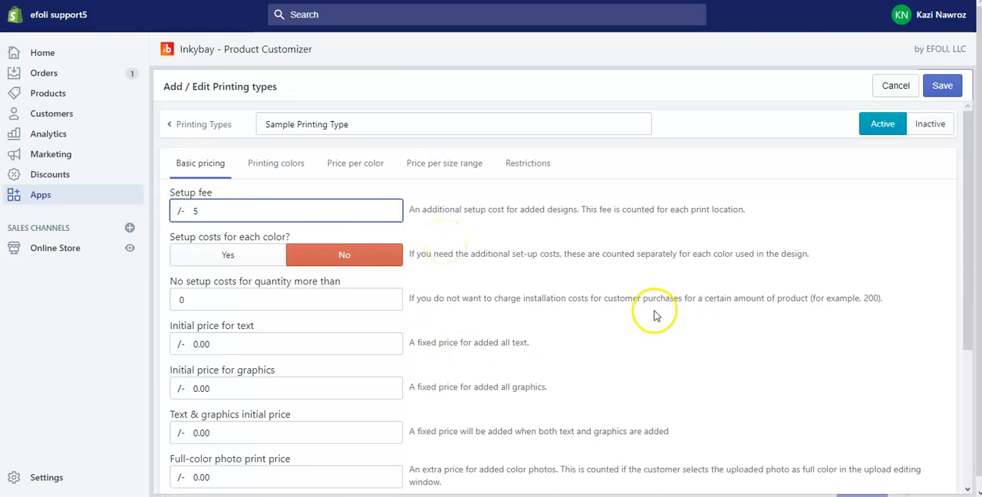
Try enabling setup costs for each color, and switch the option back to No
scroll(658, 316, down, 2)
scroll(658, 316, up, 1)
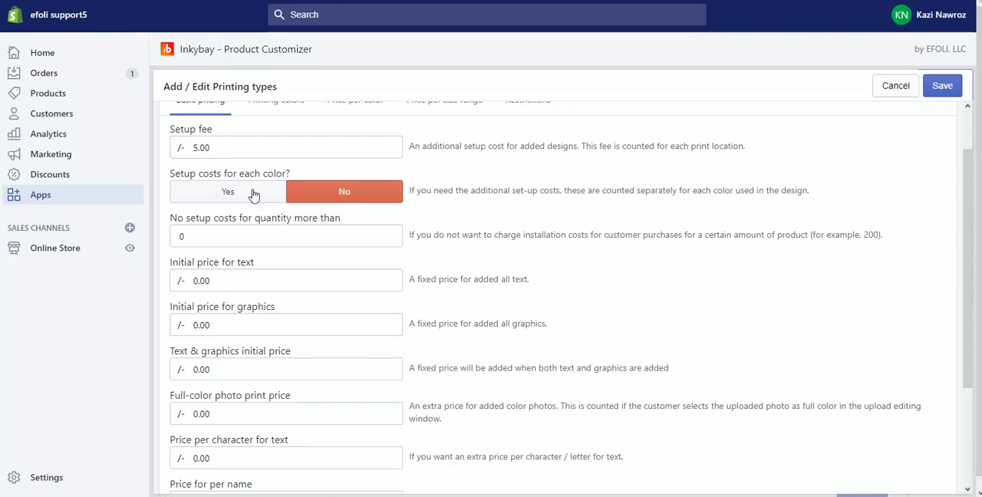
click(254, 194)
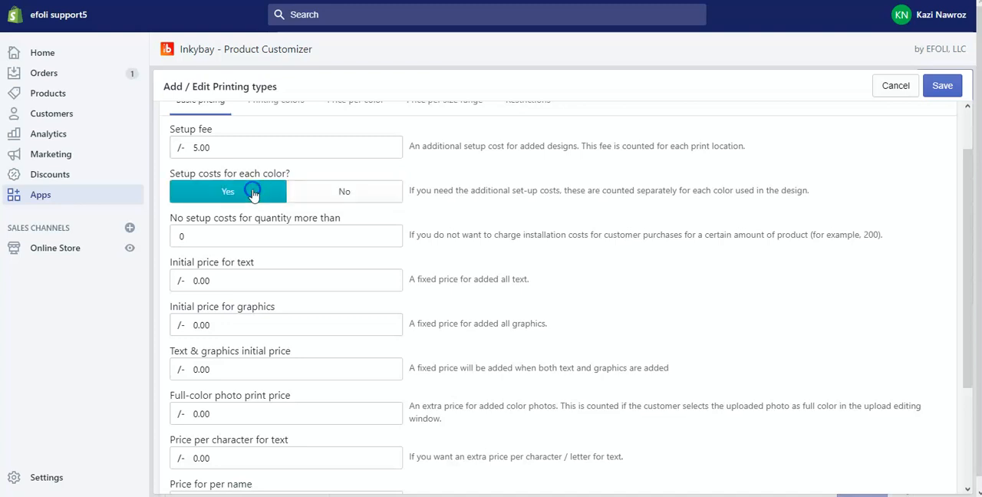
click(370, 201)
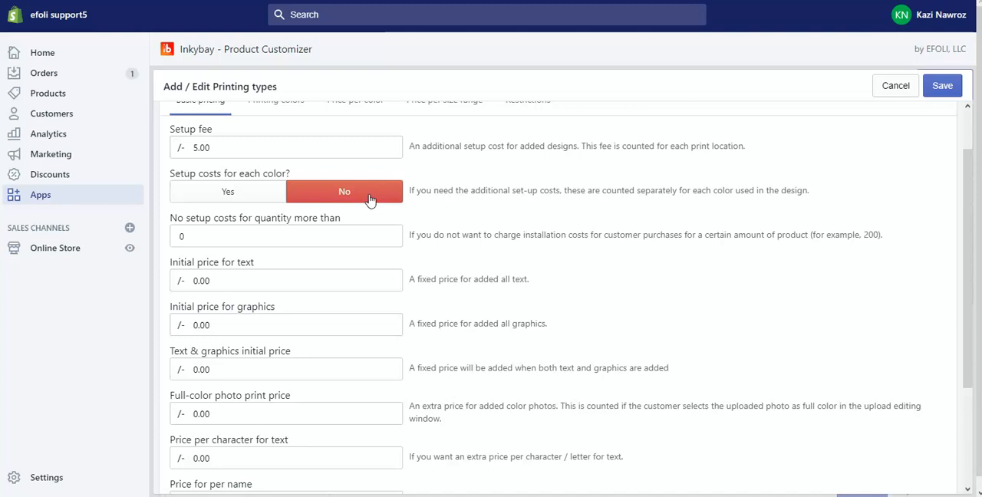
Set the quantity above which no setup costs are charged to 100
scroll(369, 263, down, 1)
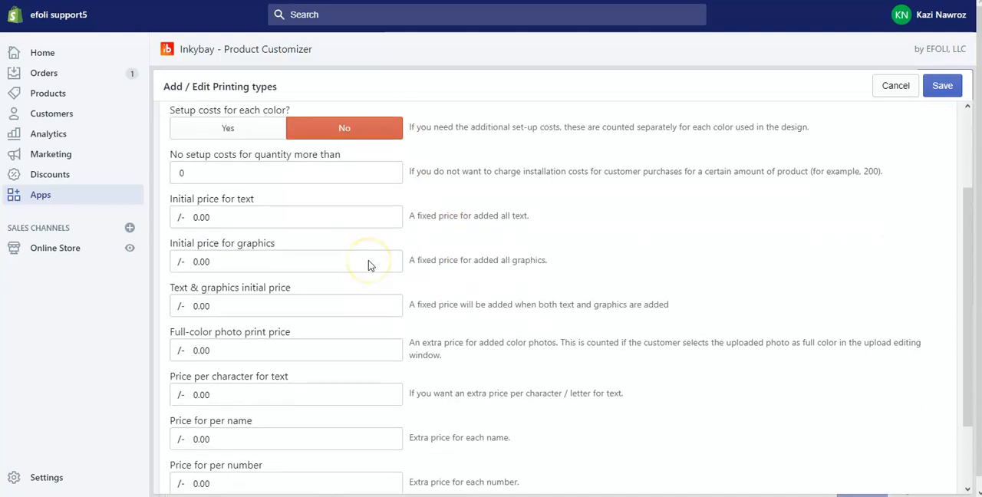
scroll(369, 182, down, 1)
scroll(241, 226, up, 1)
click(249, 174)
key(BackSpace)
text(100)
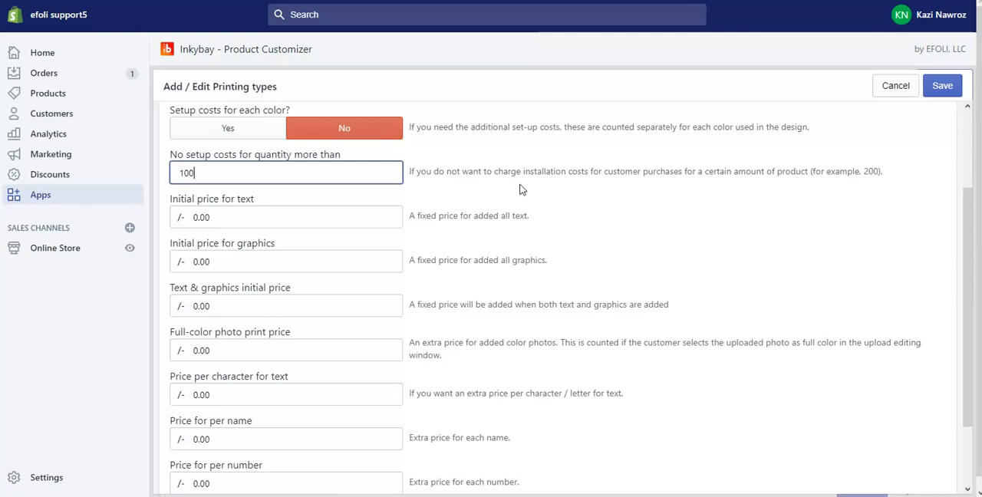
Set the initial price for text in the printing type's basic pricing to 1
scroll(526, 212, up, 1)
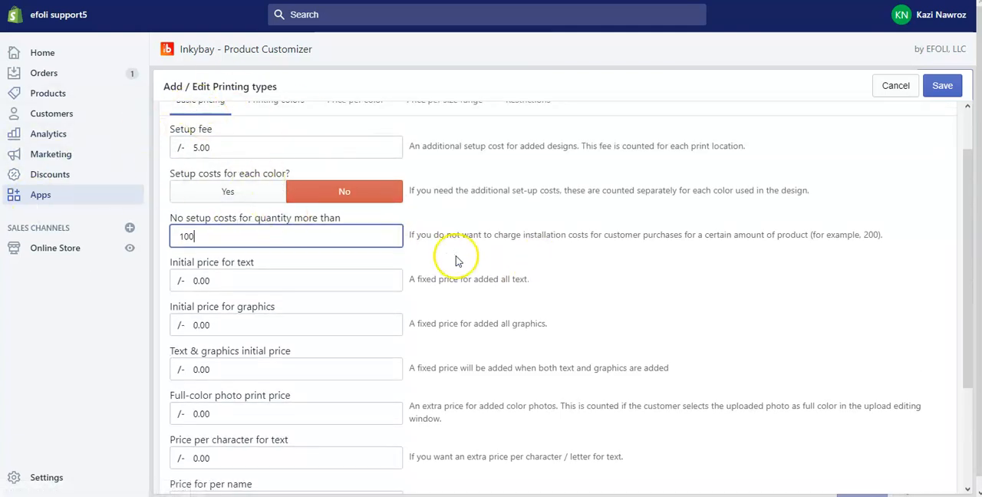
scroll(456, 261, down, 2)
scroll(453, 256, up, 1)
scroll(466, 258, down, 1)
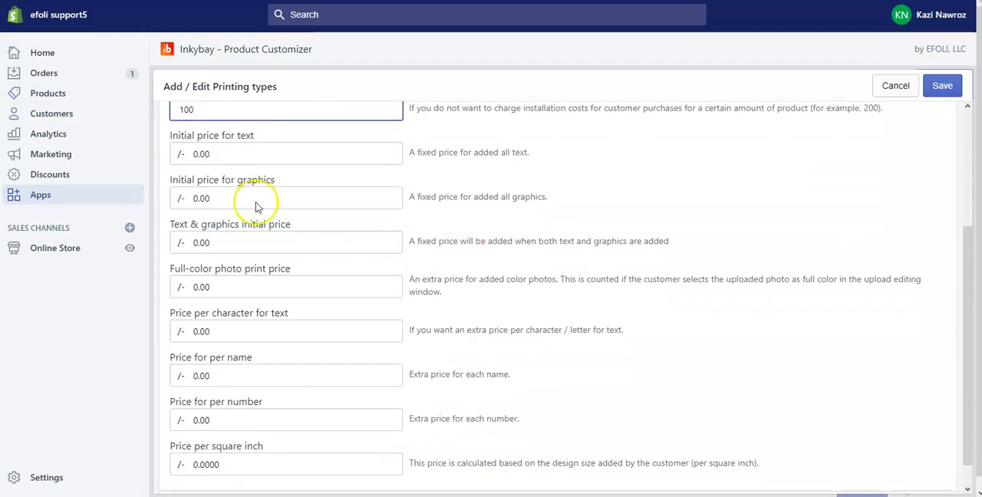
click(256, 154)
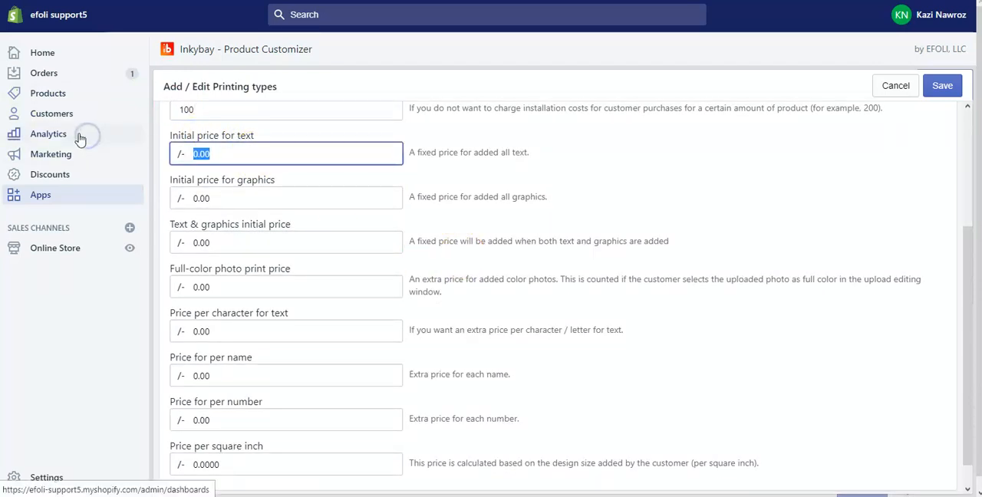
text(1)
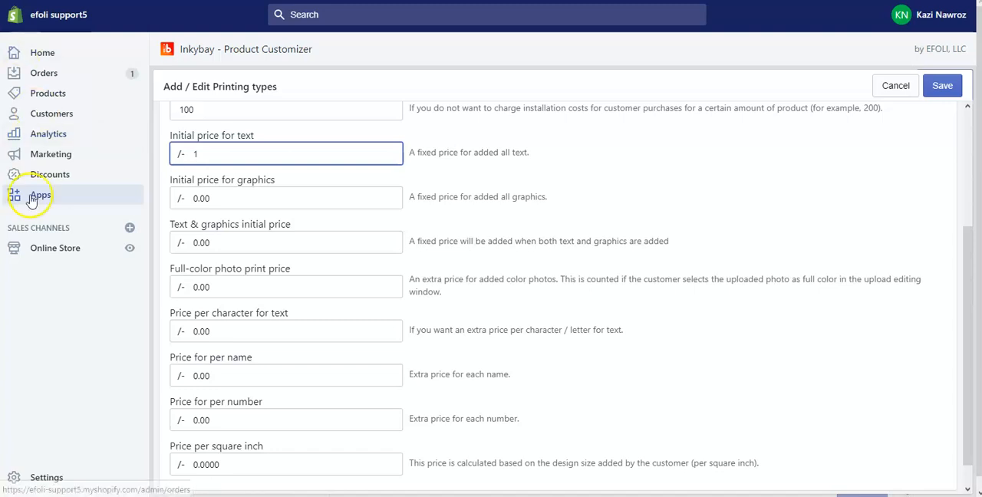
Set the initial price for graphics to 1
scroll(226, 201, down, 1)
click(217, 170)
double_click(217, 170)
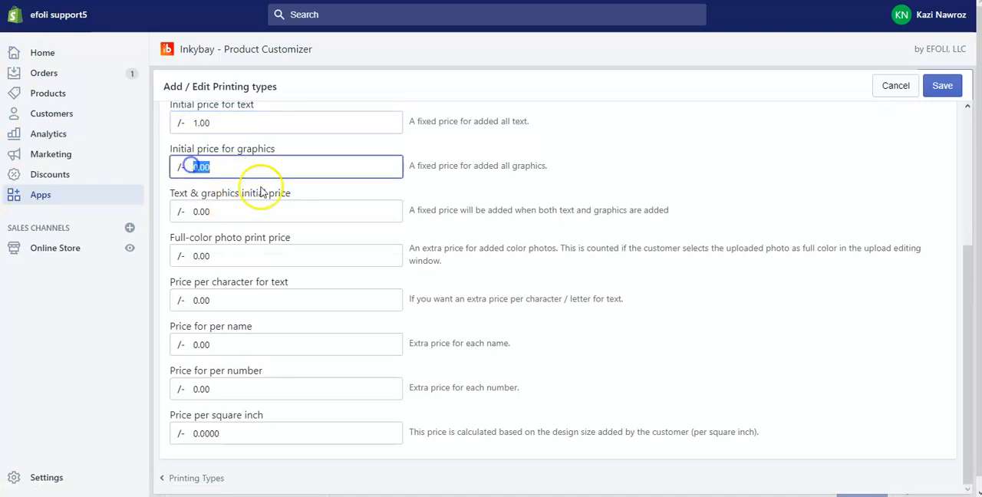
text(1)
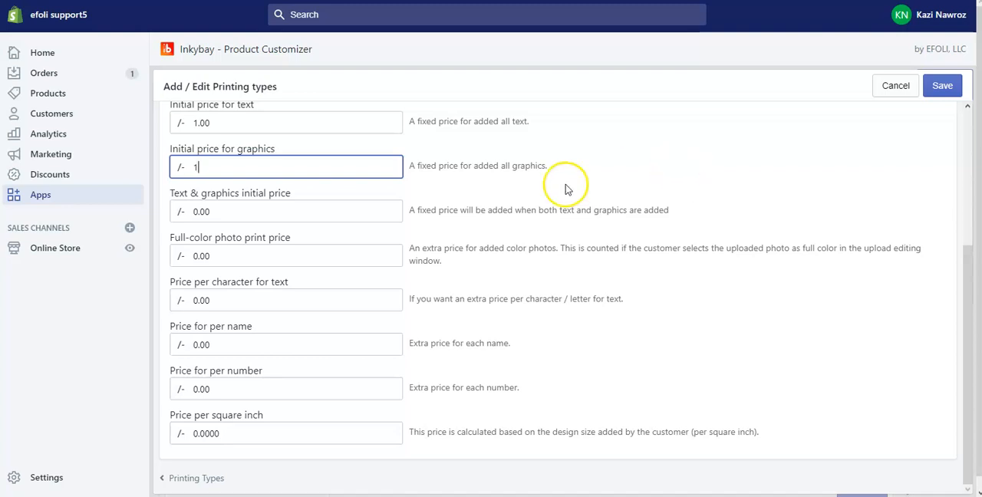
Examine the combined text and graphics initial price and the full-color photo print price settings
scroll(468, 206, down, 1)
click(233, 205)
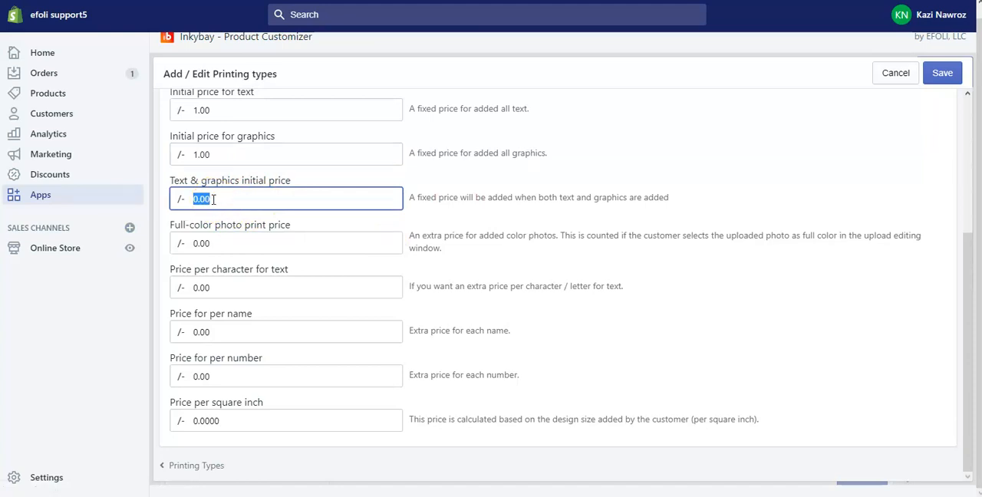
click(258, 185)
click(226, 197)
drag(226, 196, 140, 192)
click(468, 495)
click(511, 476)
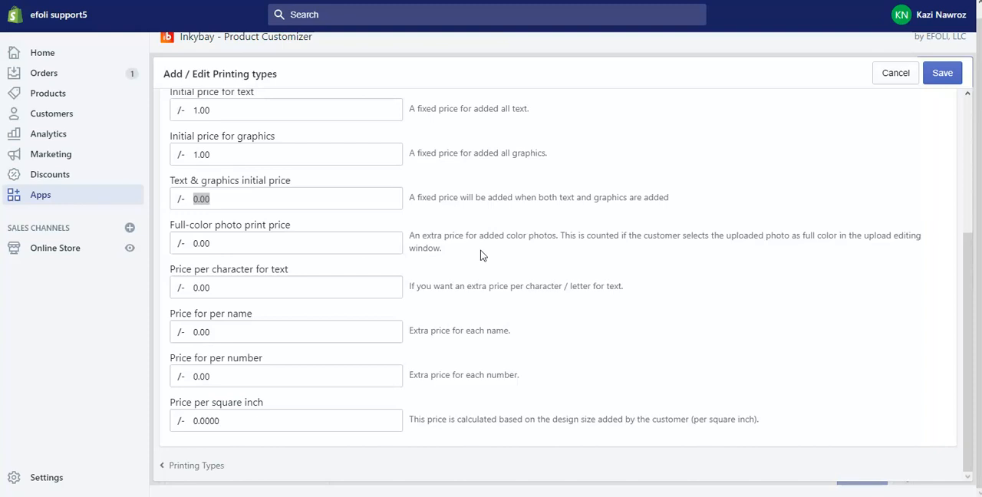
click(242, 242)
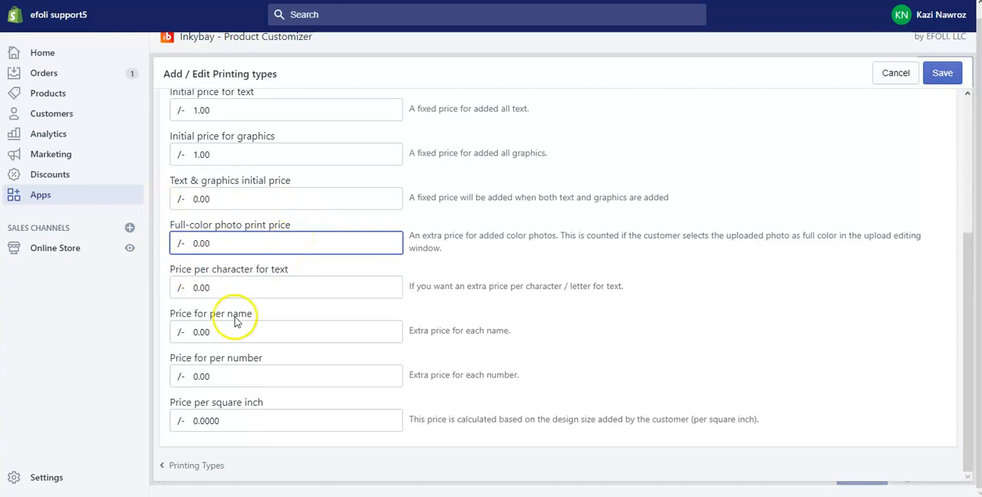
Set the price per character for text to 1
click(272, 286)
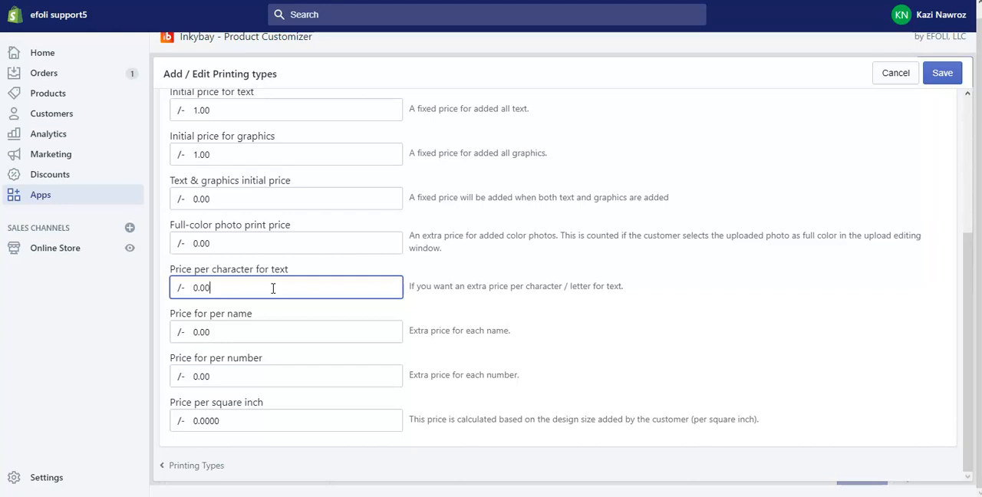
drag(272, 287, 145, 272)
text(1)
click(861, 324)
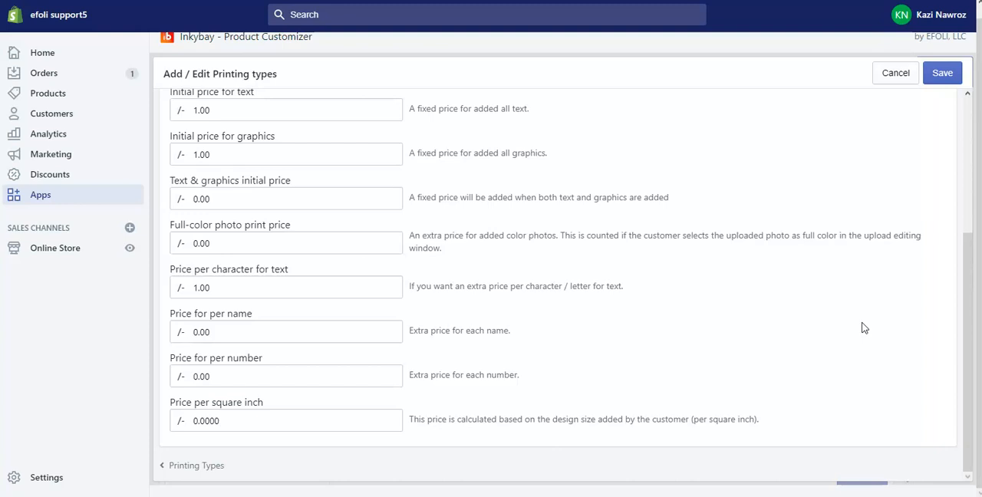
click(255, 287)
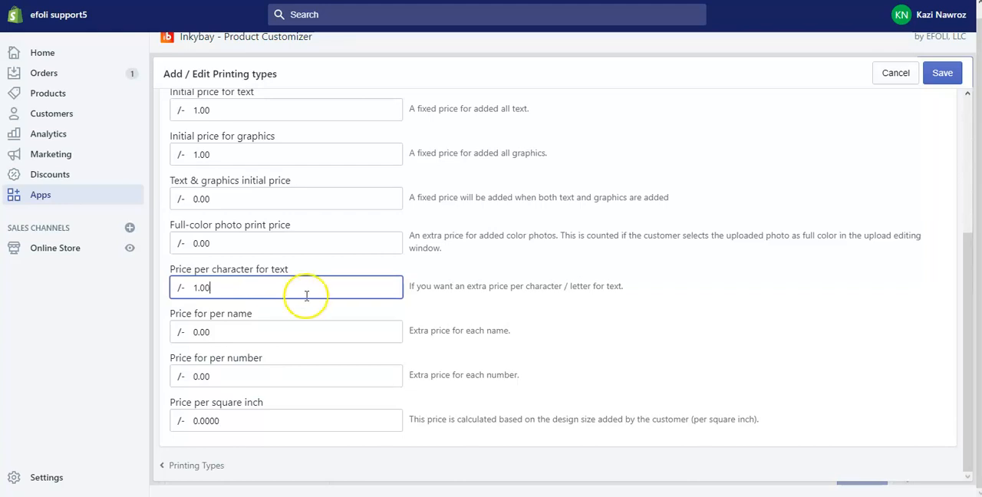
click(227, 332)
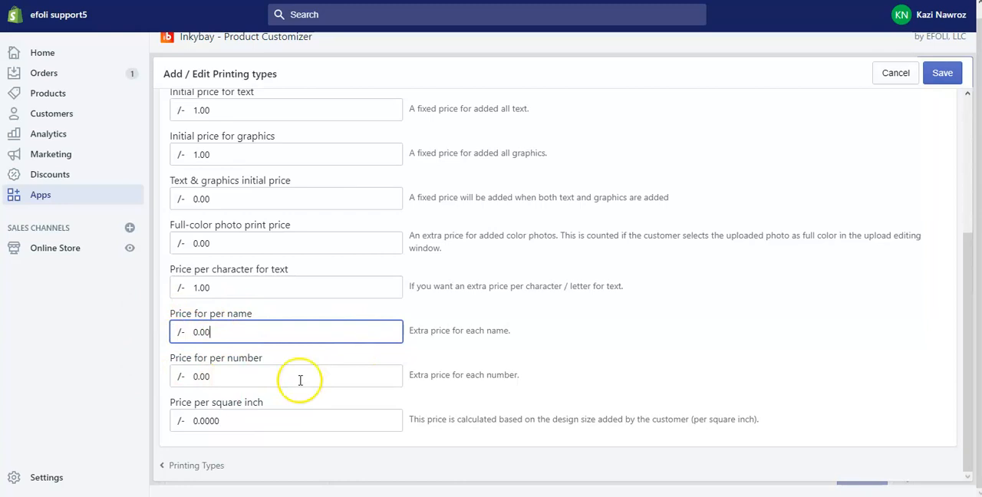
click(252, 382)
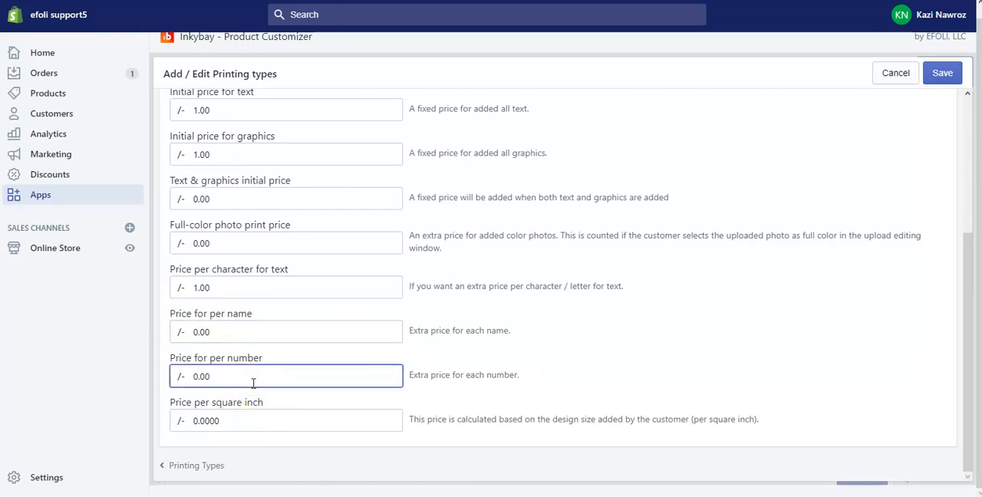
click(261, 419)
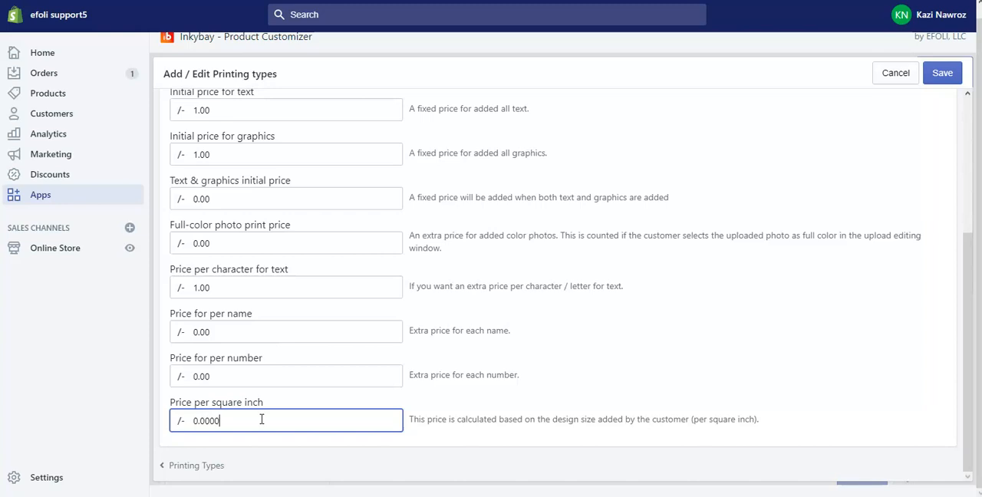
Add a new predefined color to the printing type's printing colors and choose Indigo for it from the purple colors
scroll(291, 232, up, 5)
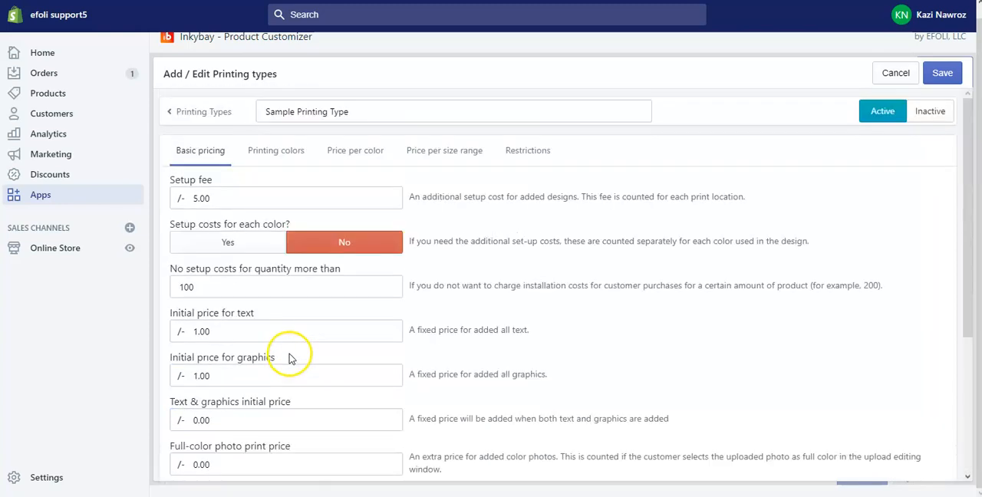
click(270, 150)
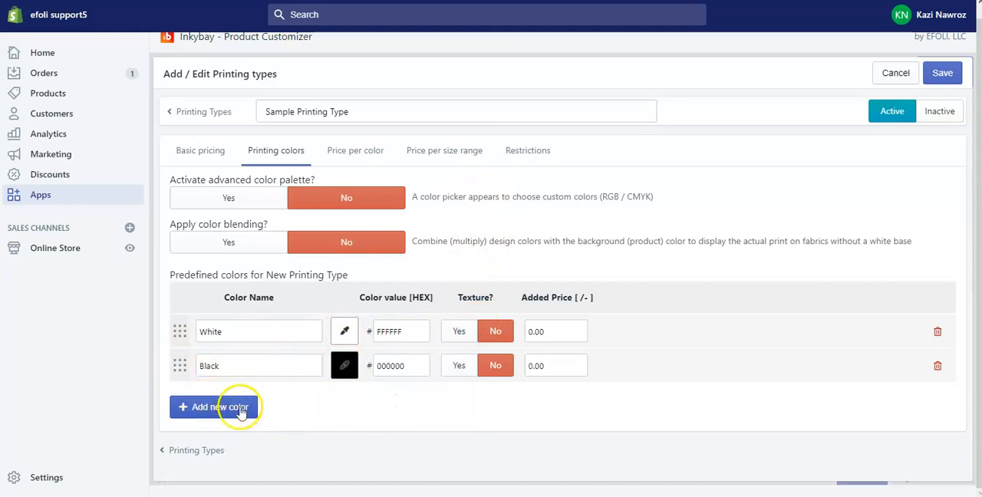
click(201, 406)
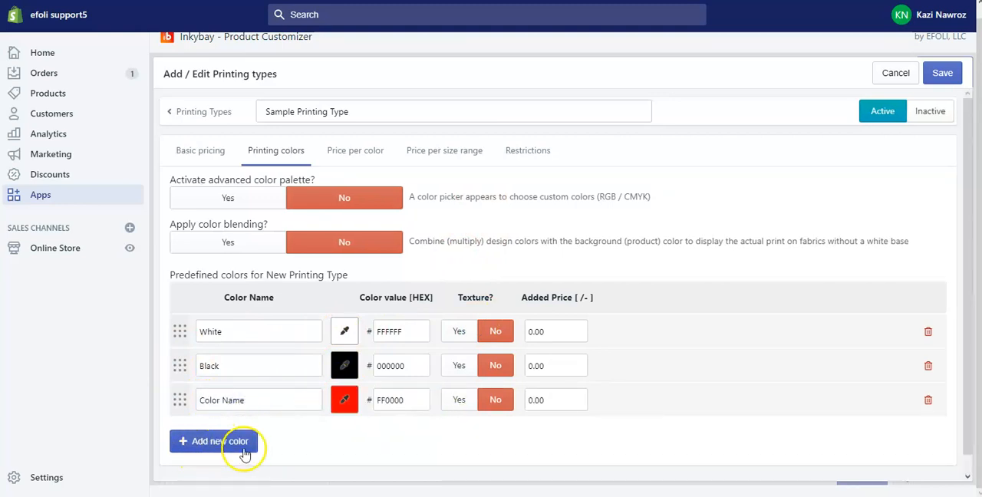
scroll(388, 432, down, 1)
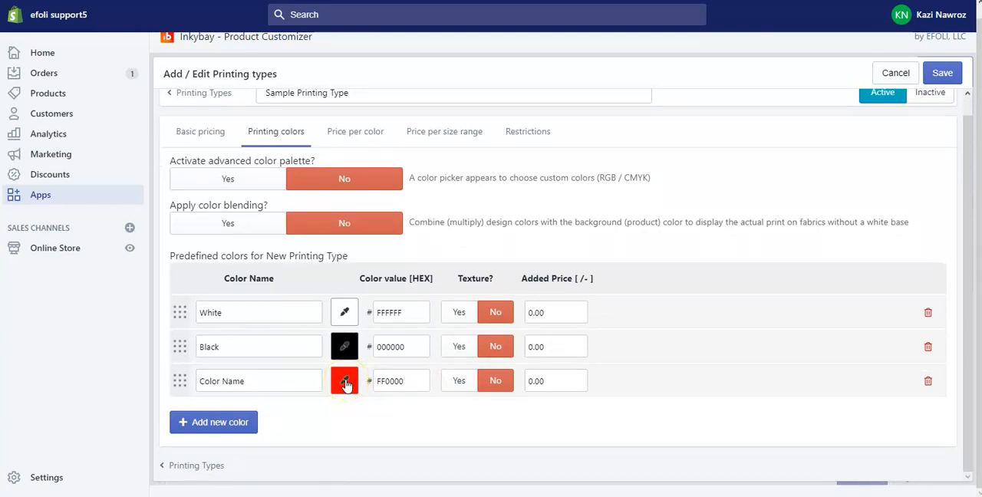
click(345, 384)
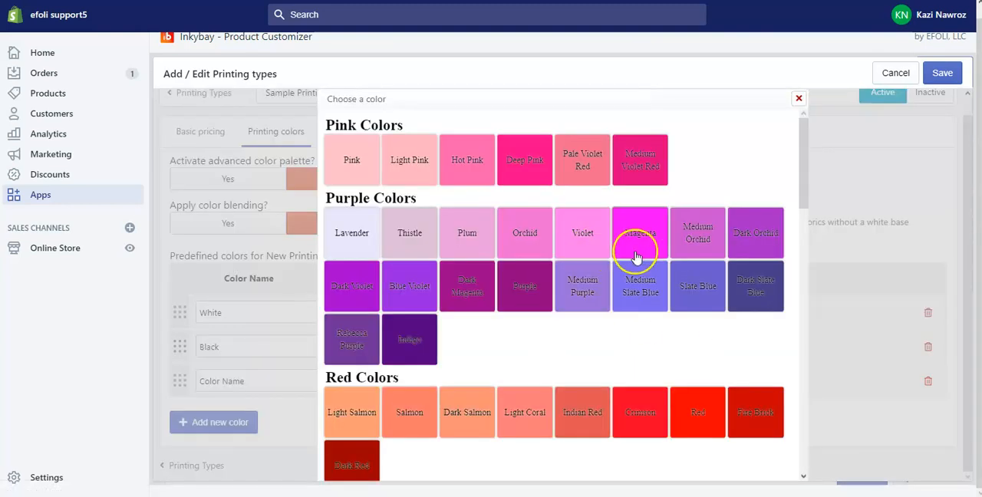
scroll(635, 257, down, 12)
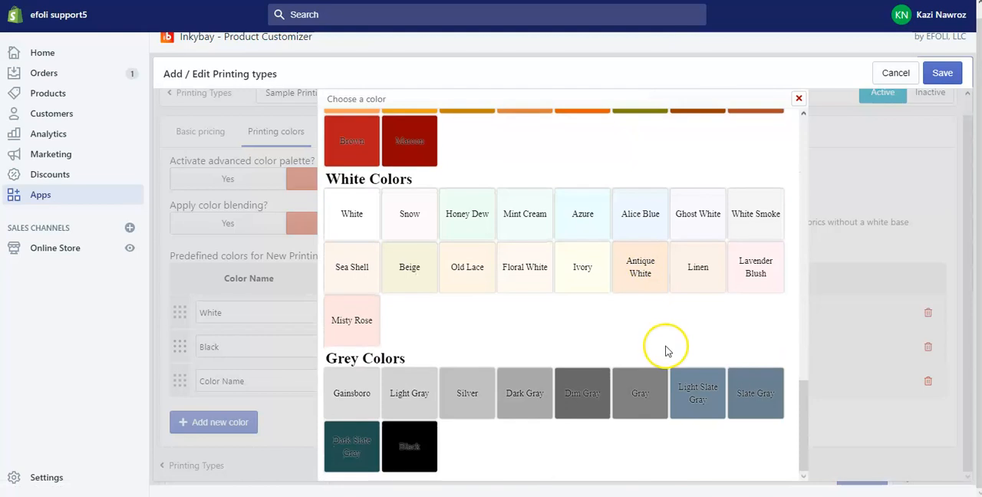
scroll(664, 346, up, 12)
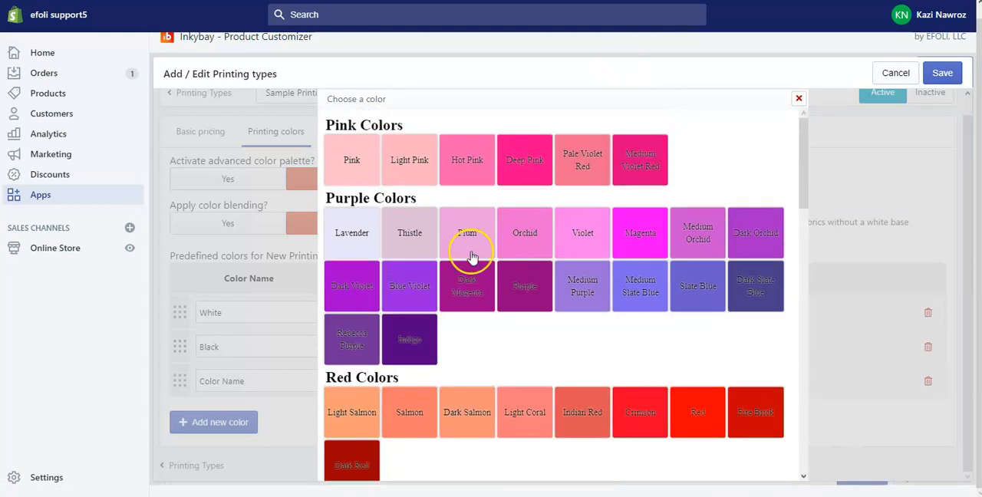
click(414, 338)
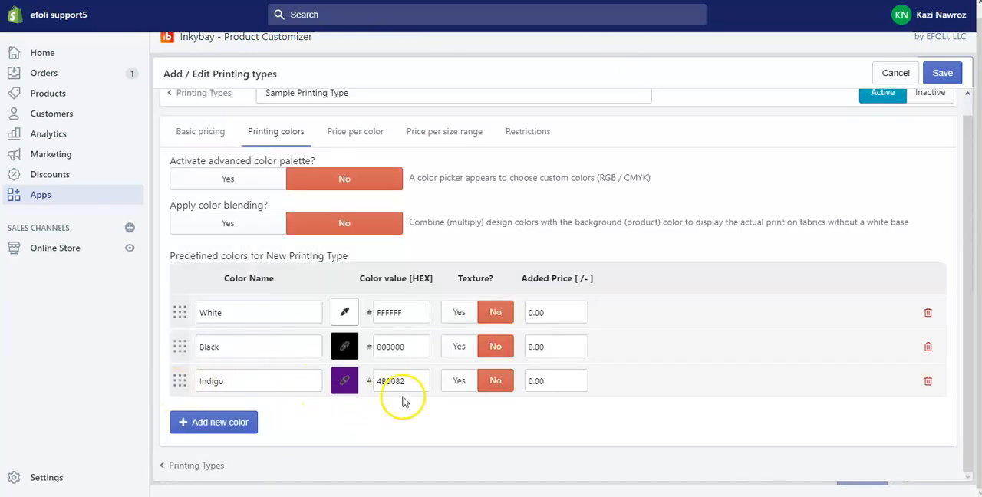
Add another predefined color below Indigo and set its hex color value to FF5967
click(208, 423)
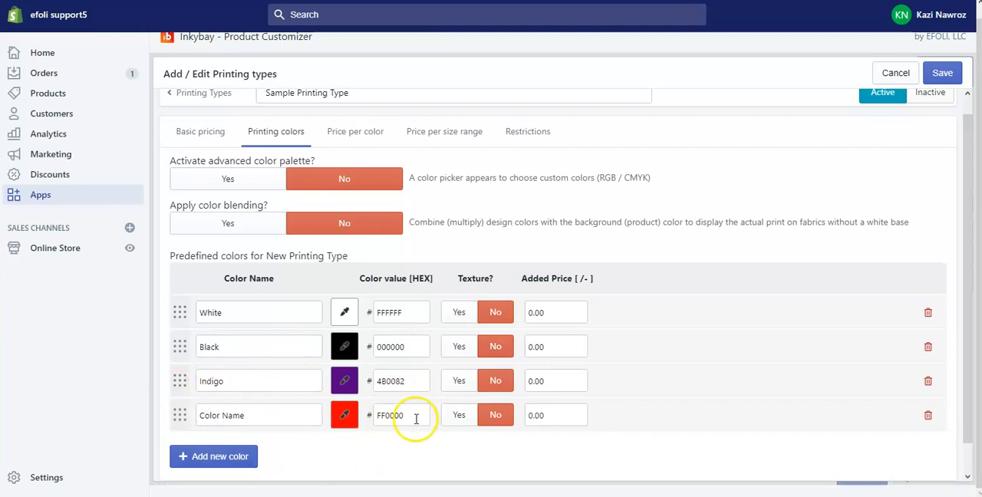
drag(415, 417, 376, 421)
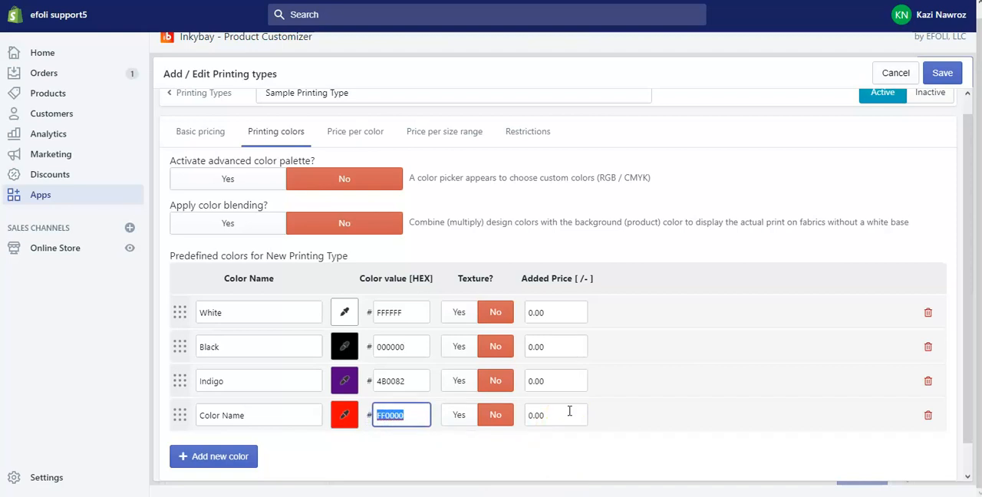
text(ff5967)
click(391, 461)
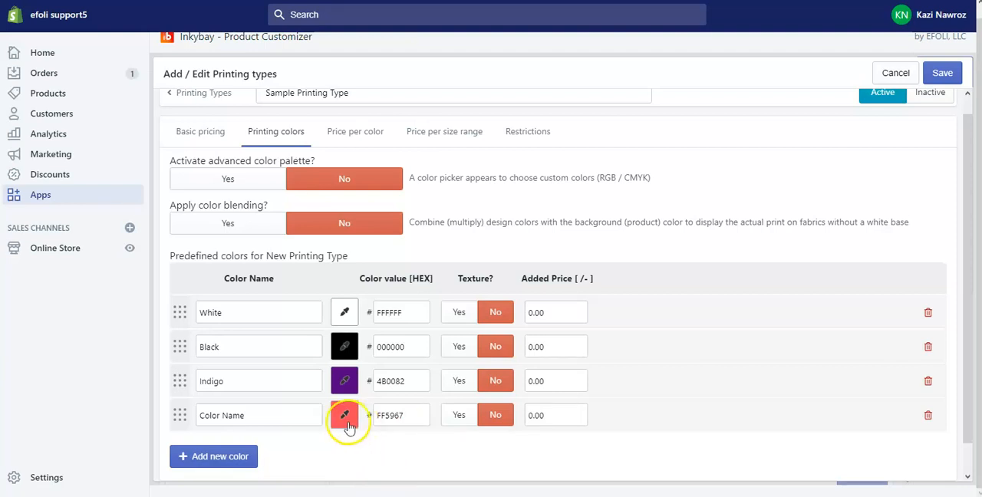
click(390, 418)
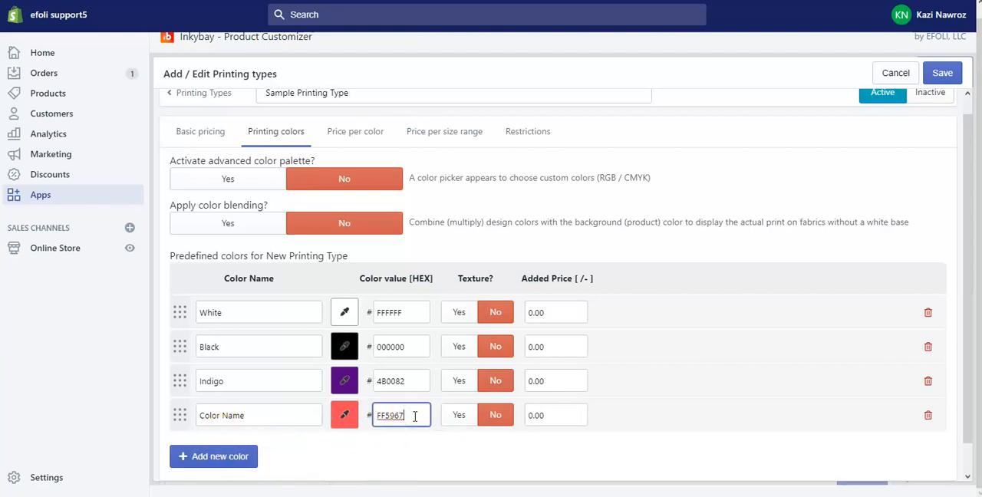
click(405, 469)
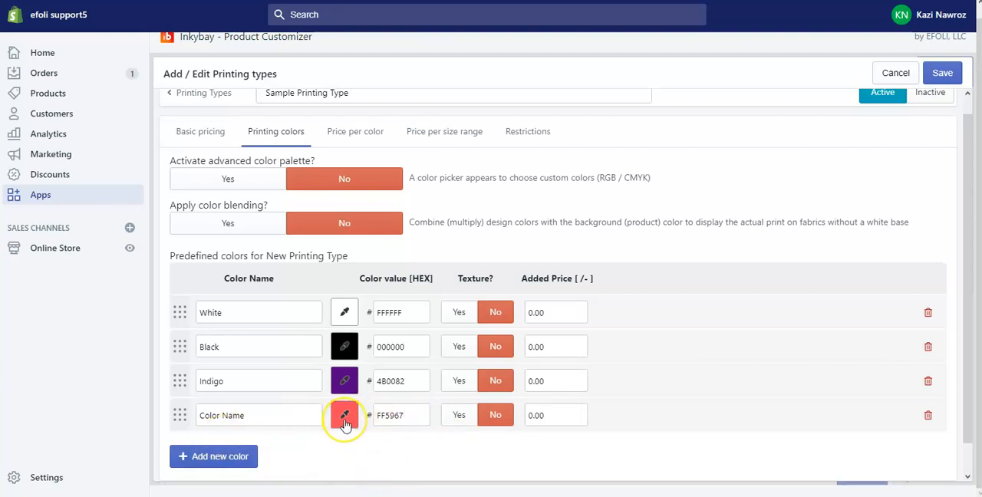
drag(429, 415, 376, 412)
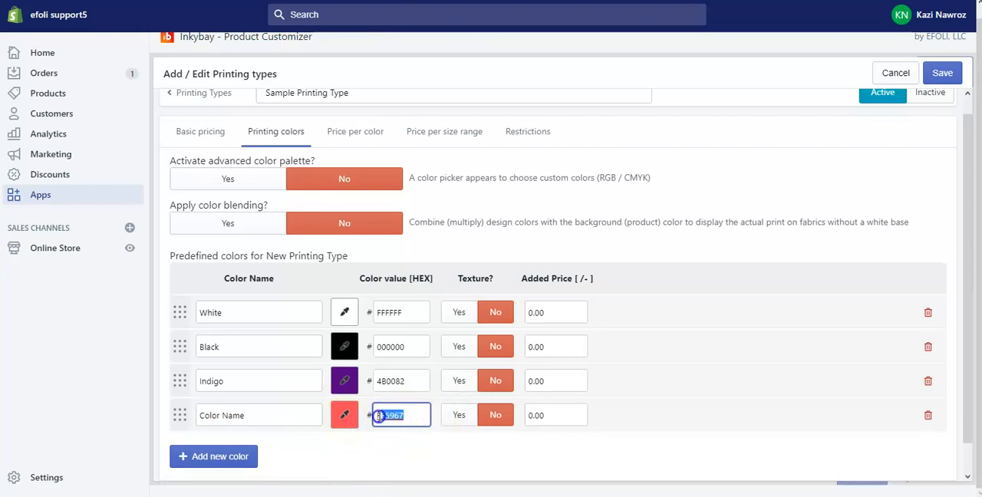
click(374, 459)
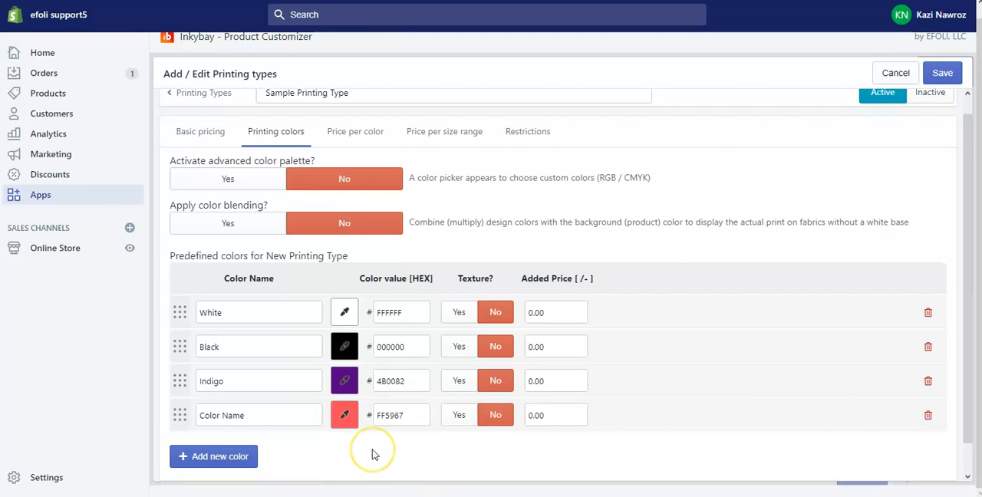
Name the FF5967 color Peach
drag(252, 416, 186, 416)
click(248, 413)
key(BackSpace)
text(Peach)
click(291, 427)
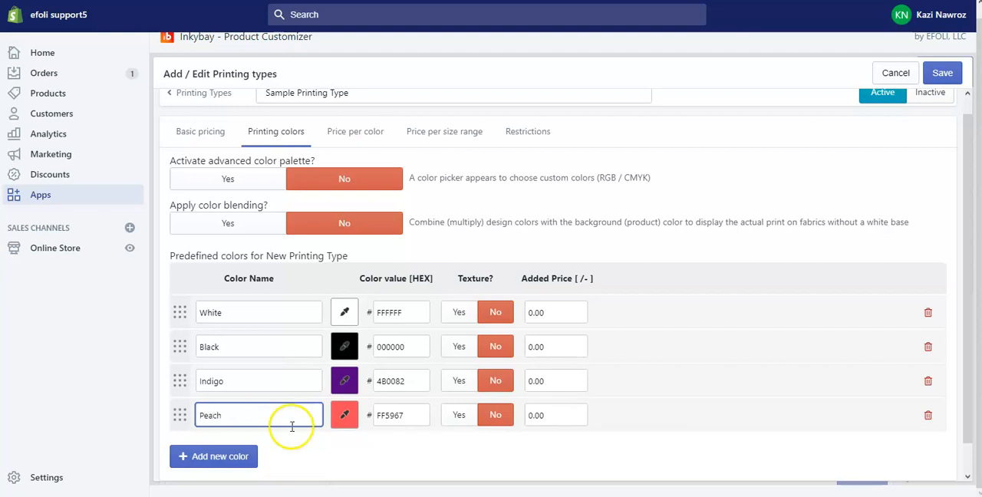
Set the added price of the Peach color to 1
scroll(447, 332, down, 2)
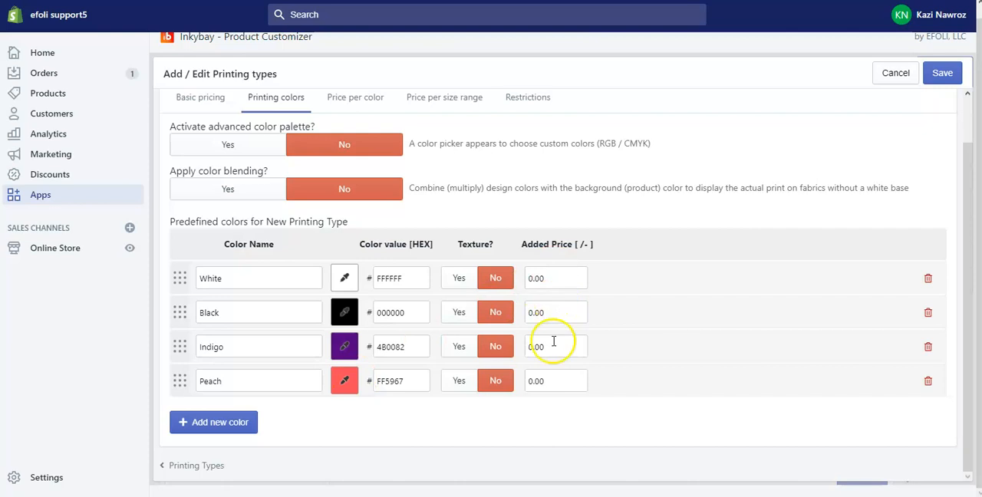
double_click(551, 381)
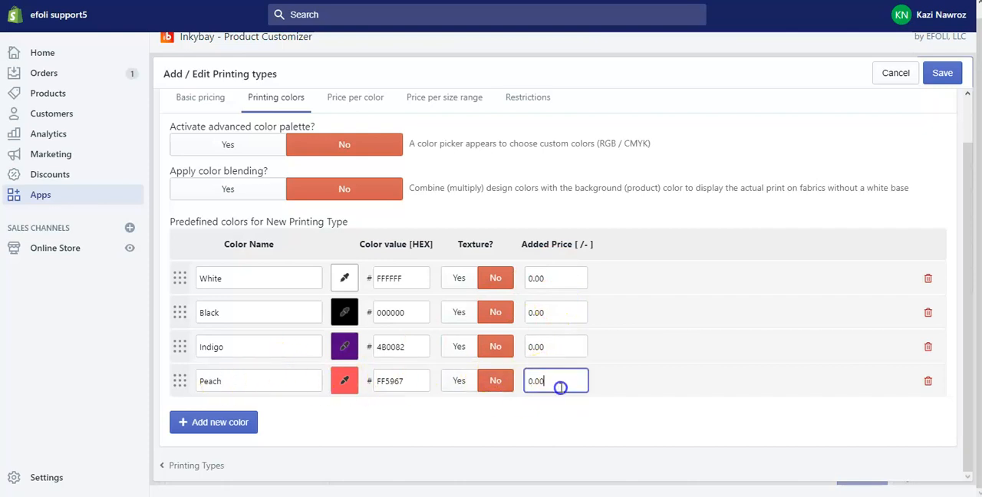
text(1)
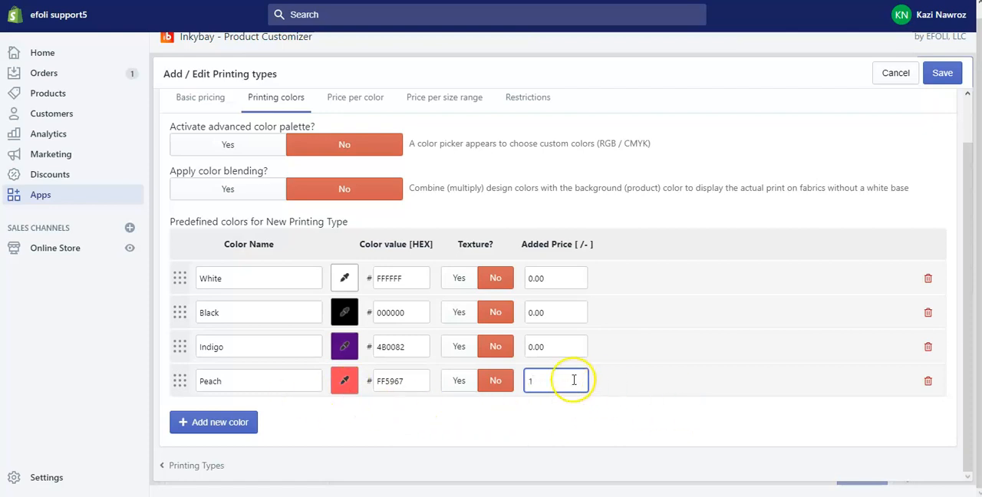
click(541, 423)
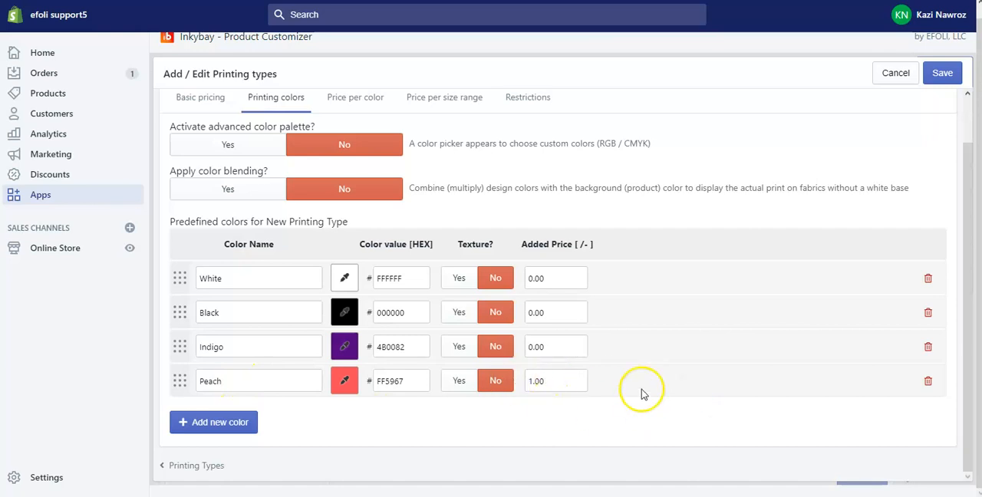
Add another predefined color below Peach, make it a texture, and upload the Clip Art 2 image from the Clip Art folder
click(220, 419)
scroll(470, 420, down, 1)
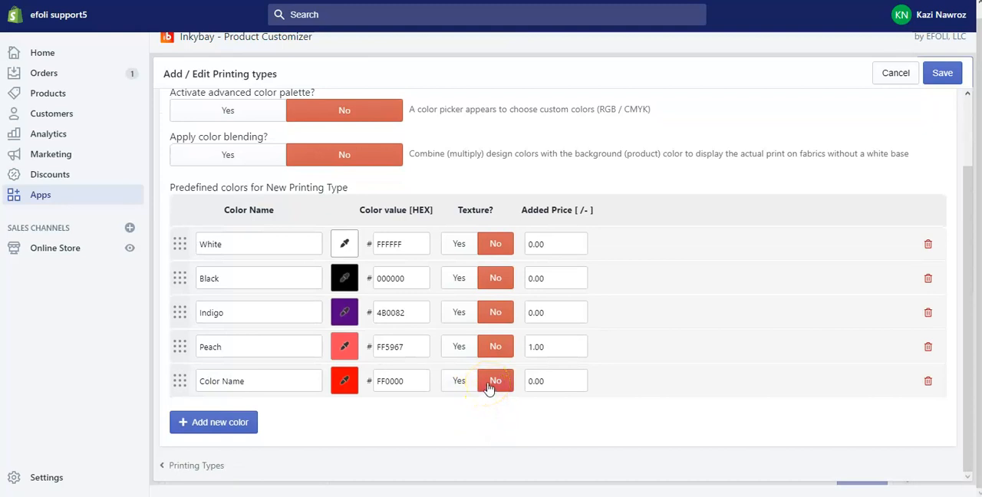
click(472, 389)
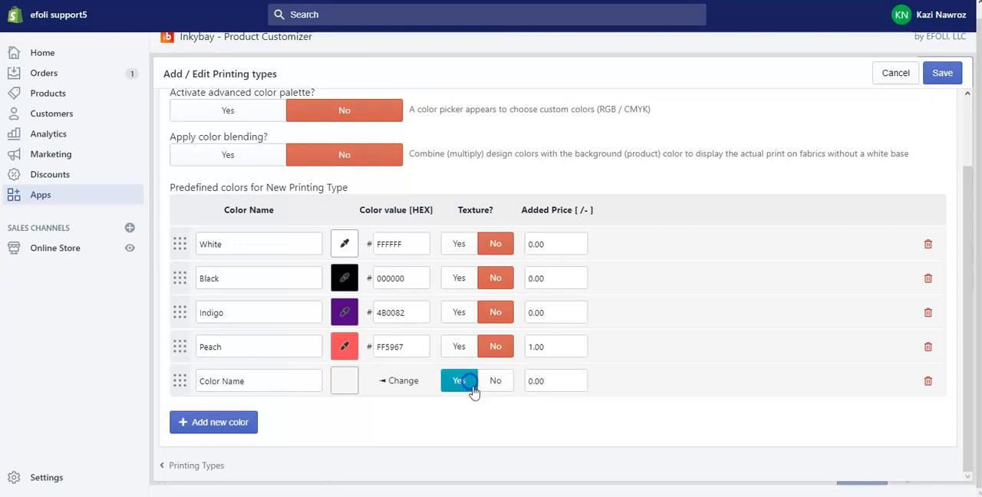
click(342, 384)
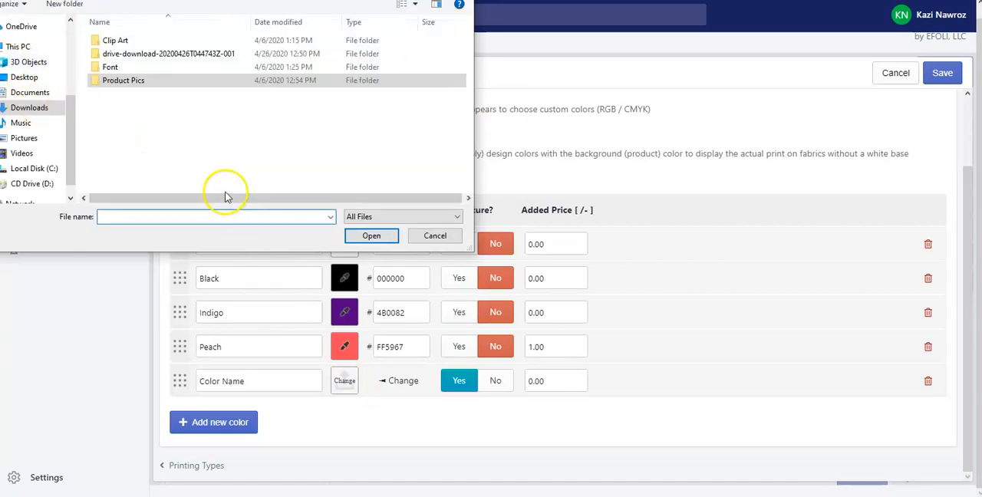
double_click(162, 42)
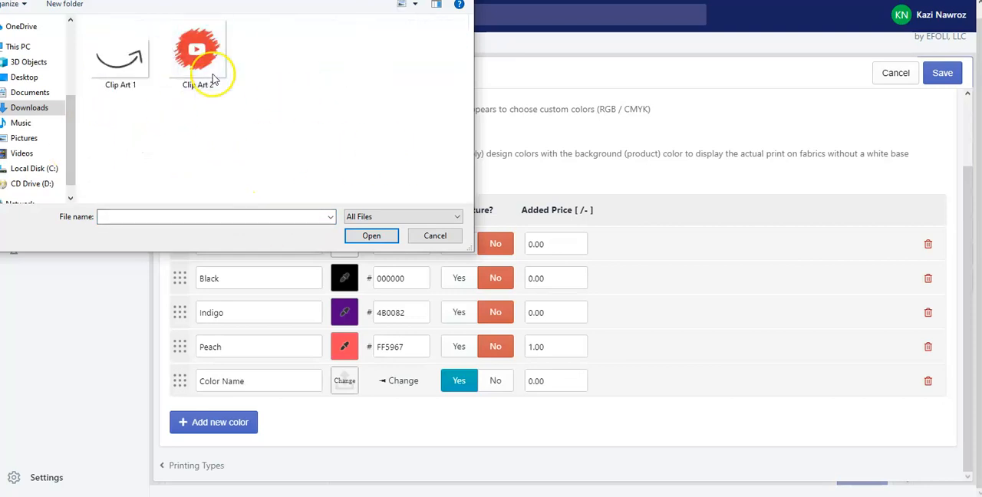
double_click(199, 56)
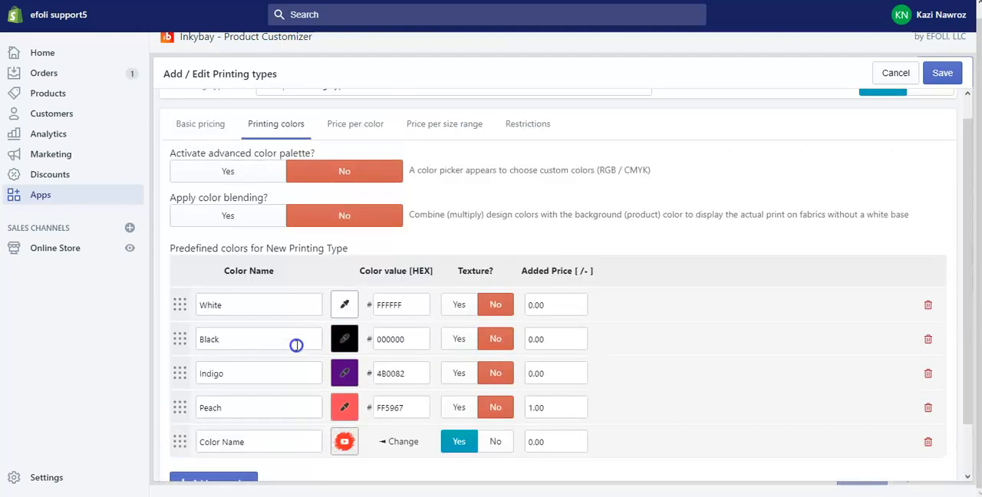
scroll(296, 345, up, 2)
scroll(296, 346, down, 2)
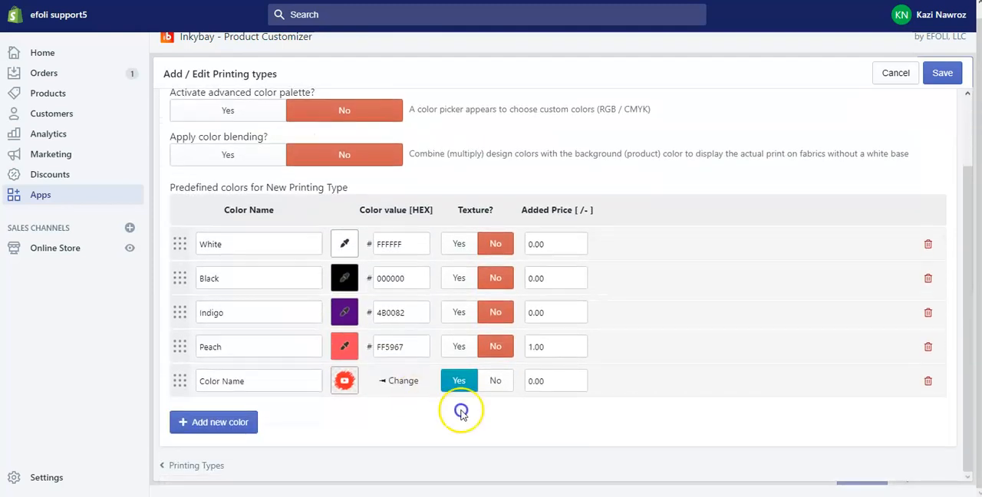
click(573, 385)
click(554, 415)
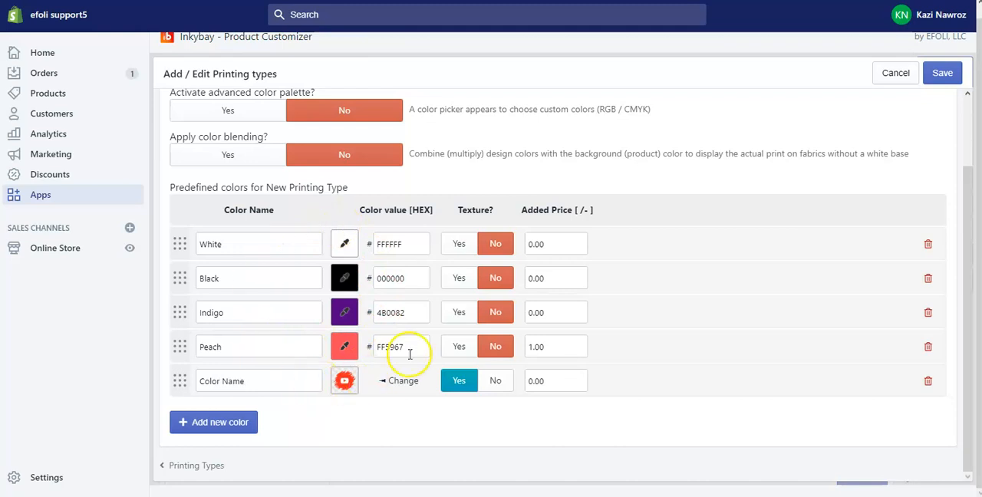
Activate the advanced color palette and color blending for the printing type
scroll(407, 353, up, 2)
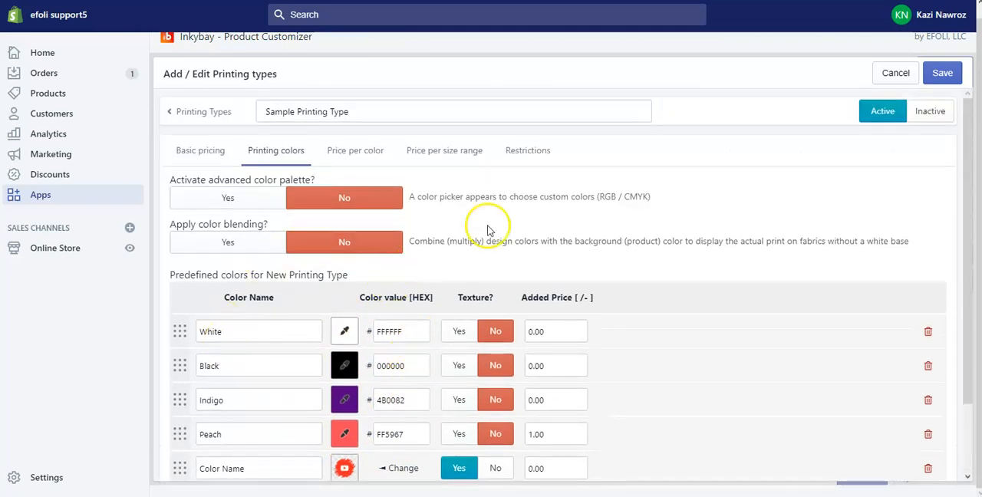
click(197, 207)
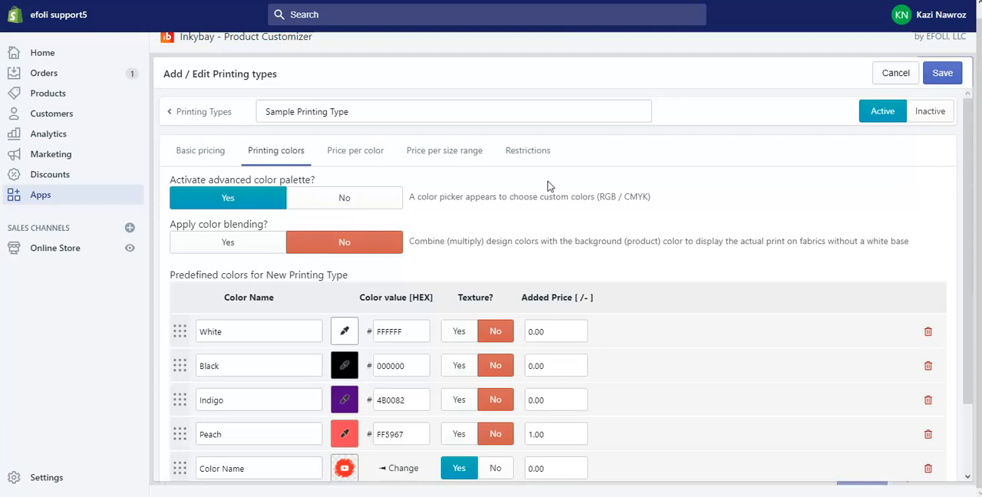
click(210, 246)
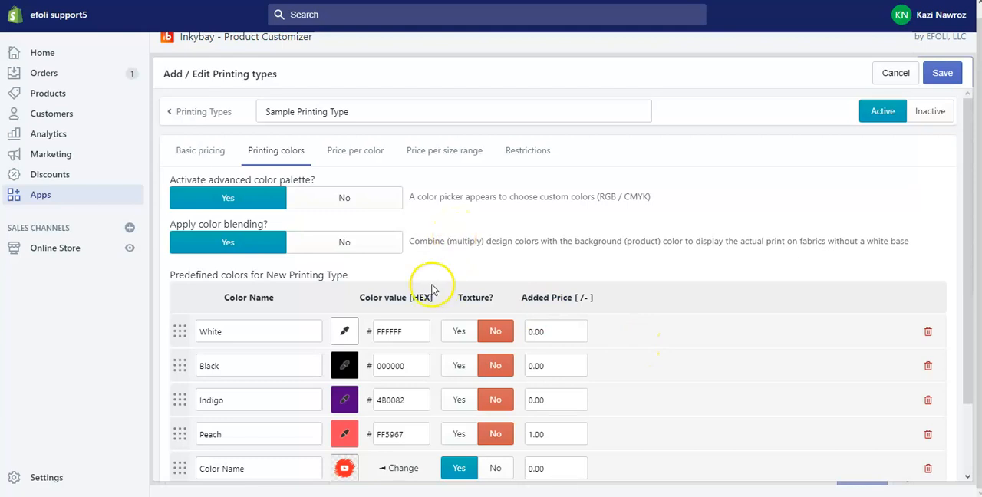
scroll(384, 181, down, 2)
scroll(384, 180, up, 2)
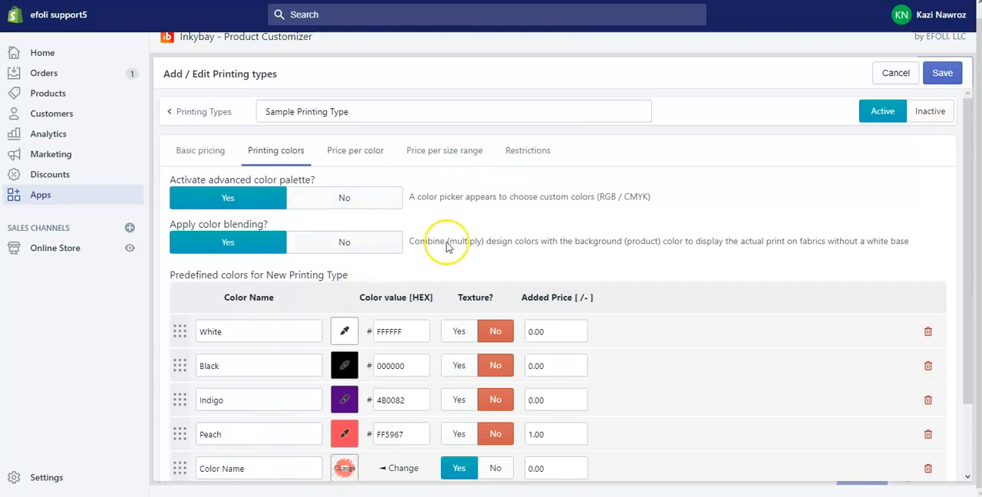
scroll(453, 223, down, 1)
scroll(484, 266, up, 1)
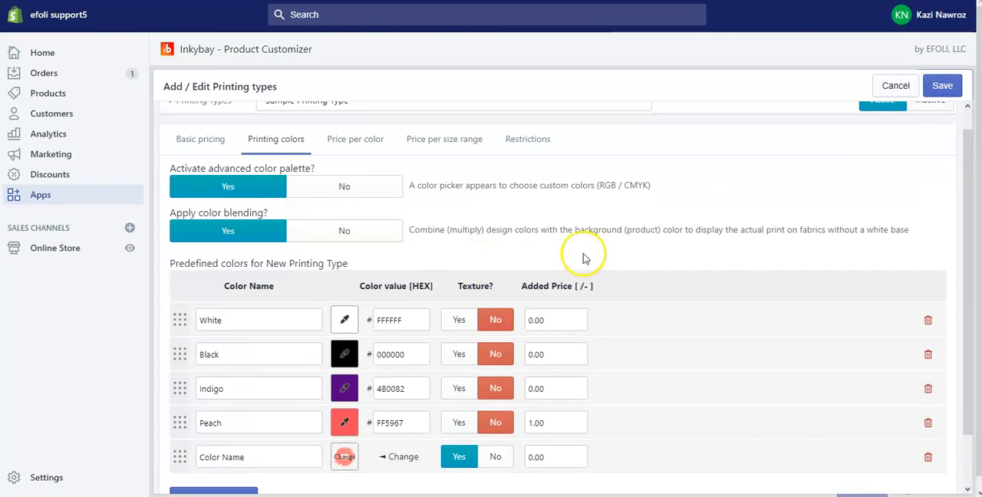
scroll(548, 309, down, 2)
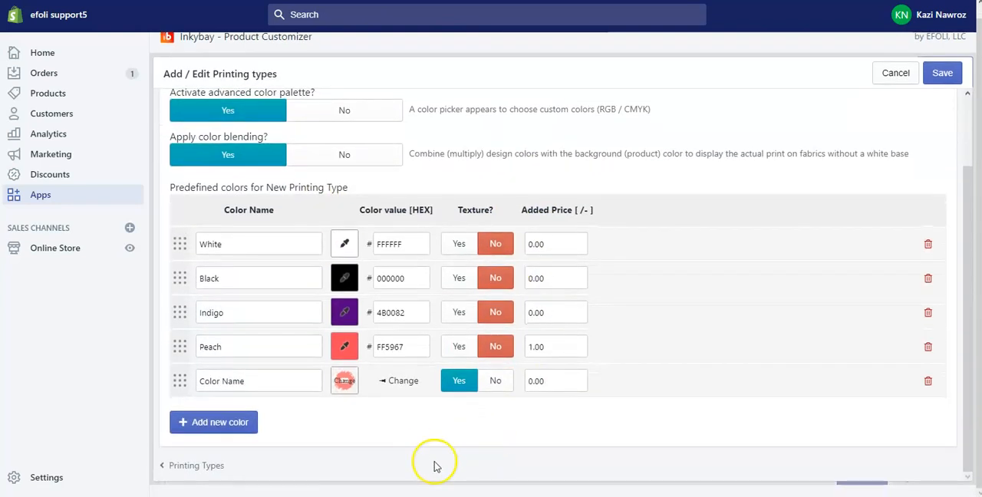
Set the maximum colors per print location to 3 in the price per color settings
scroll(388, 421, up, 1)
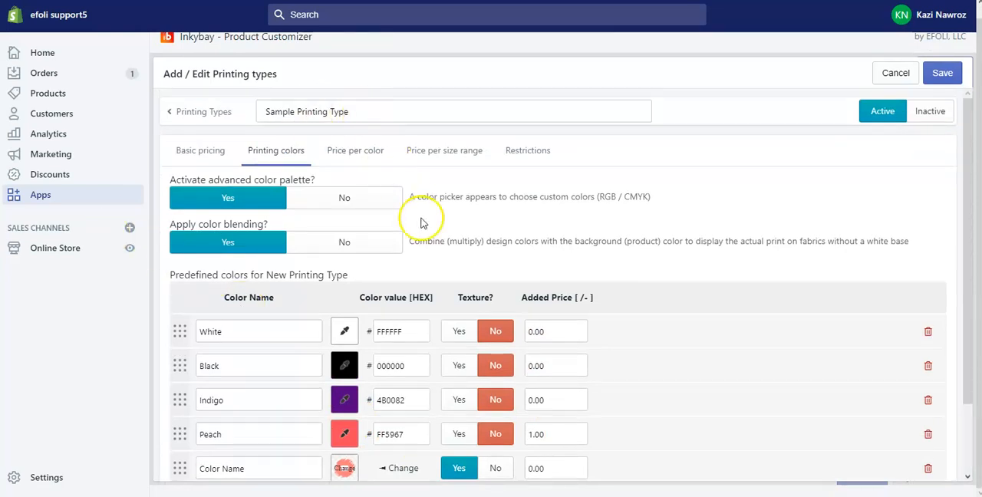
click(370, 150)
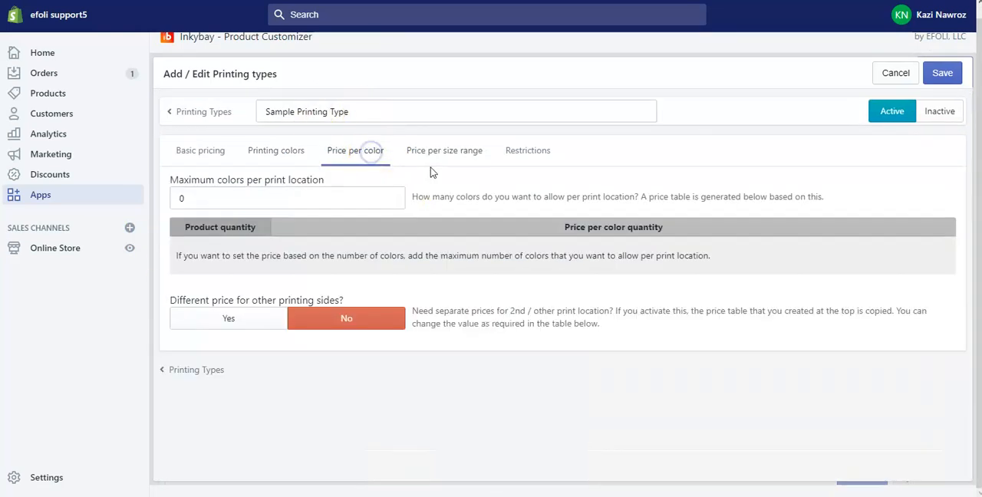
double_click(181, 198)
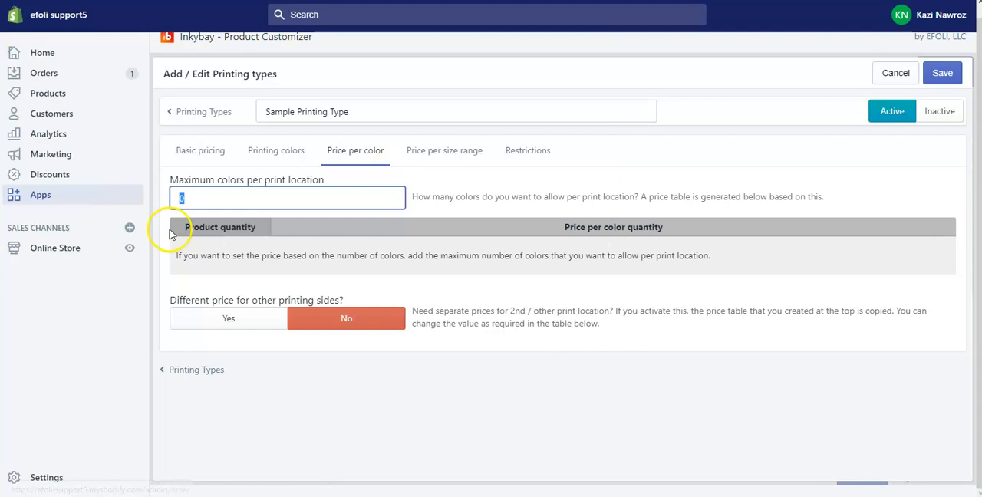
click(589, 187)
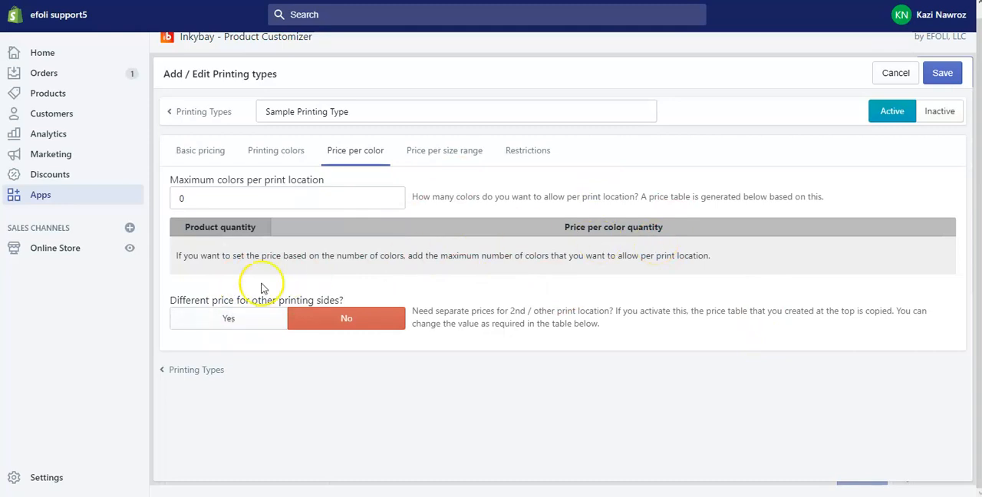
click(324, 192)
double_click(199, 194)
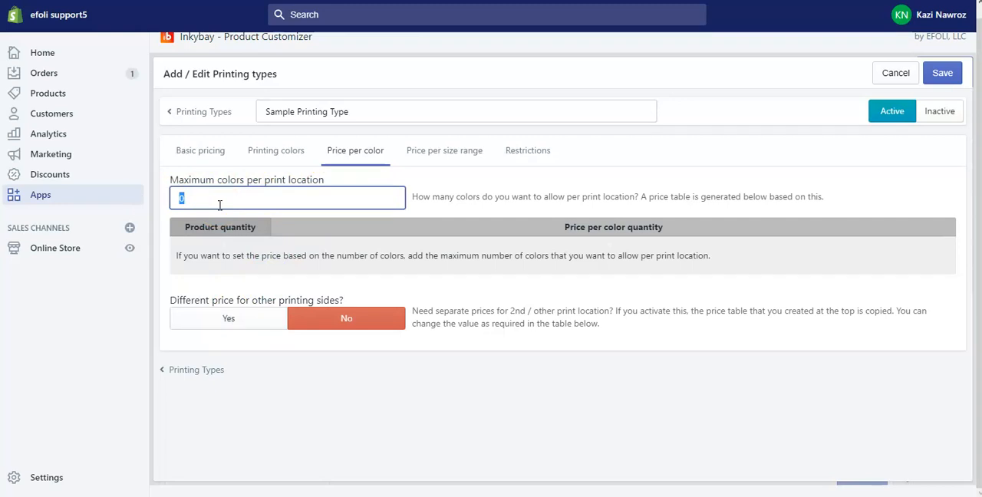
key(Tab)
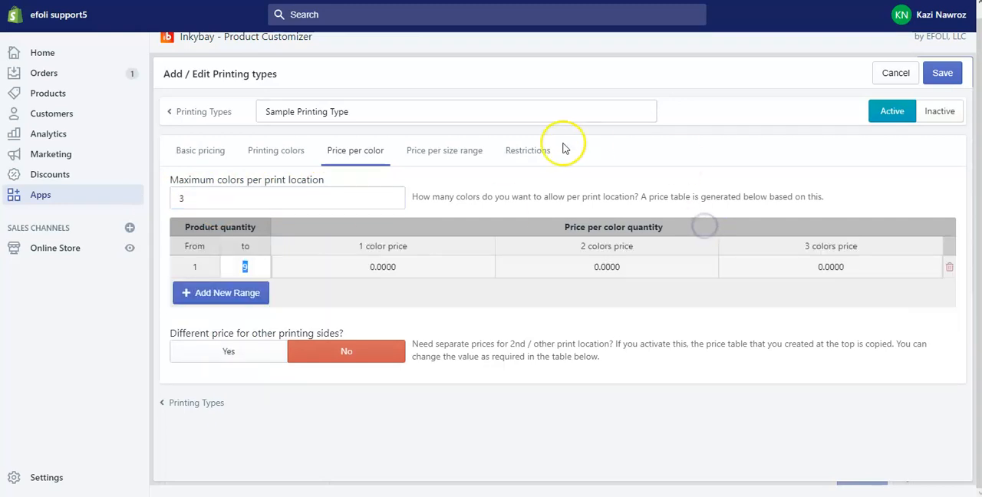
click(326, 197)
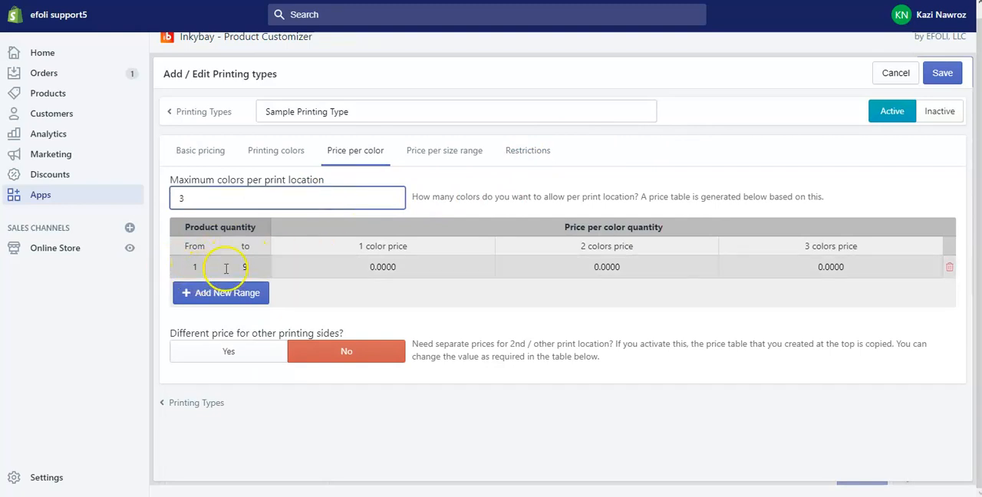
Set the 1, 2 and 3 color prices for quantities 1 to 9 to 2, 4 and 6, and enable different prices for other printing sides
click(377, 268)
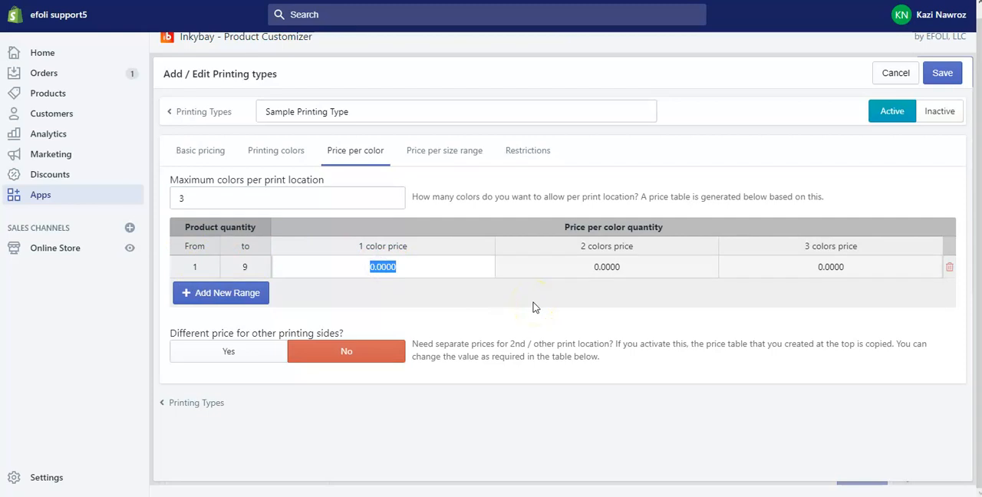
text(2)
click(577, 267)
text(4)
click(827, 268)
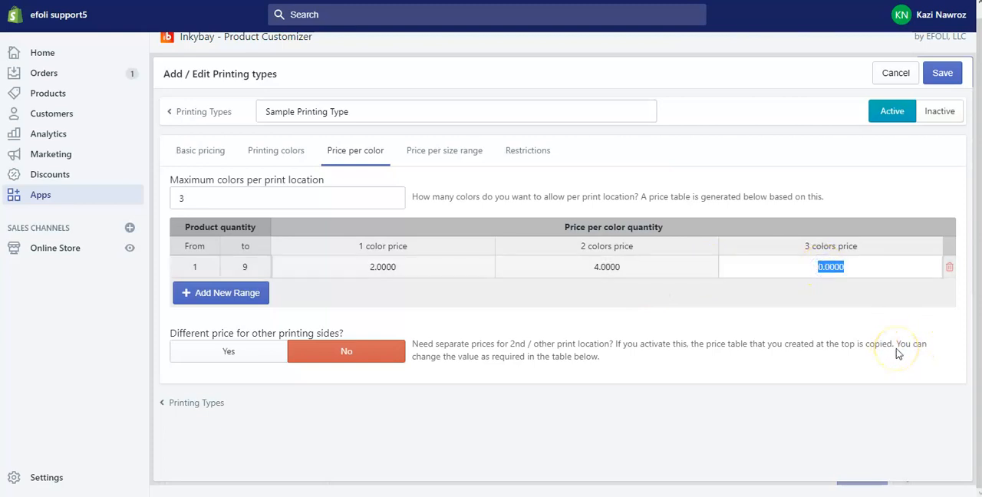
text(6)
click(625, 322)
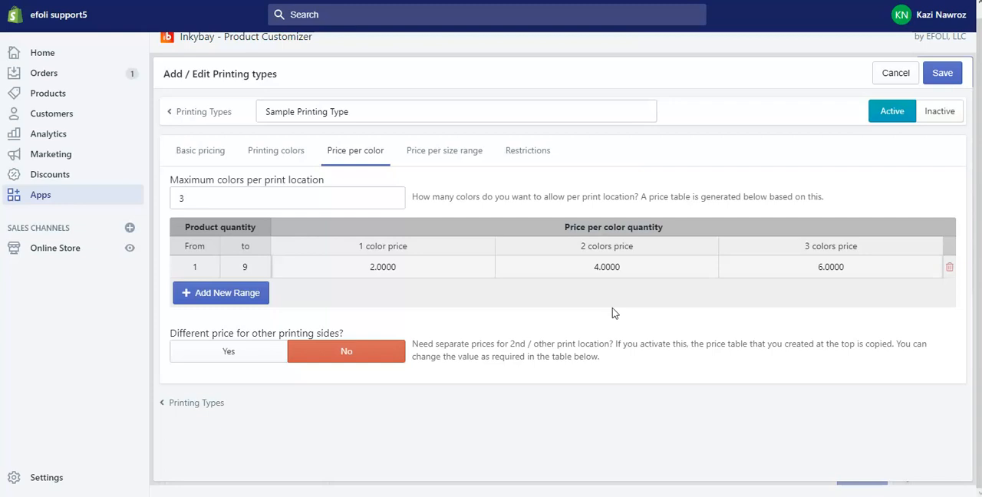
click(214, 352)
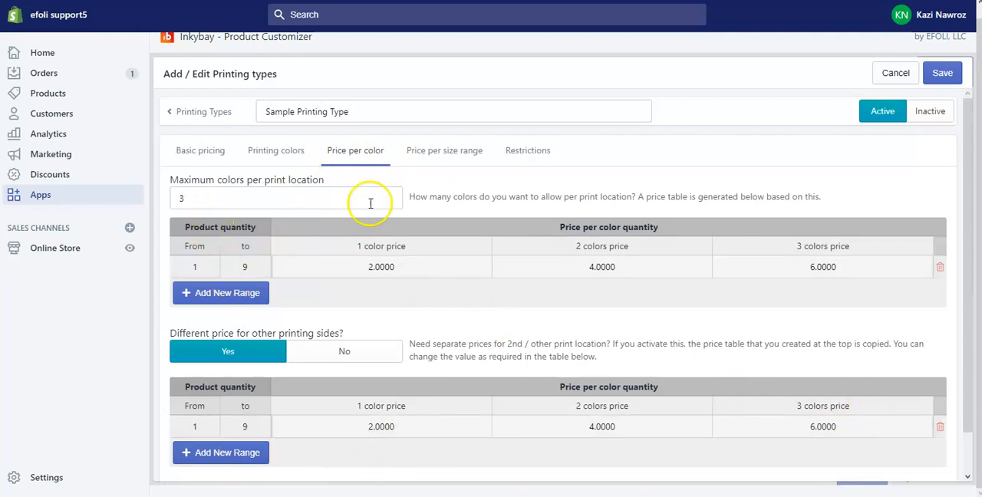
Add a 5 x 5 inch size range to the size range pricing and set its light color price for quantities 1 to 9 to 5
click(453, 152)
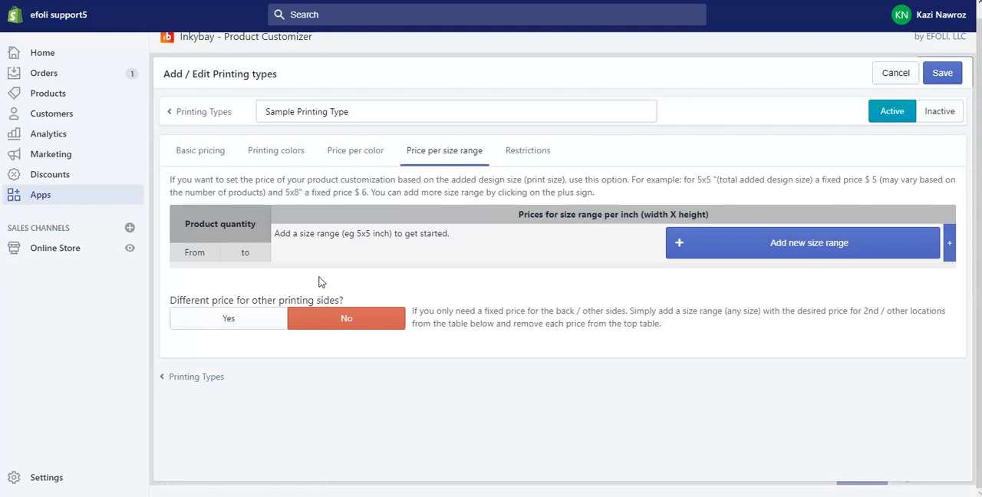
click(772, 248)
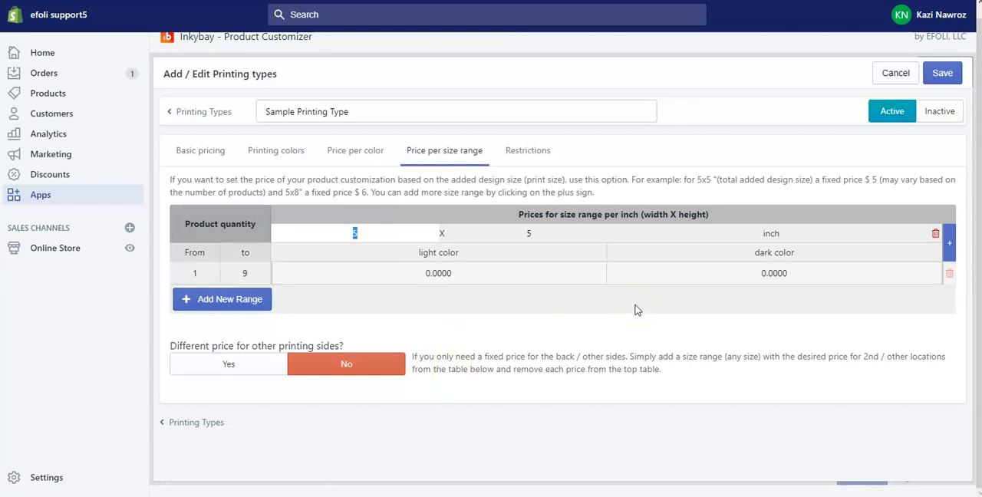
click(200, 148)
scroll(303, 360, down, 1)
scroll(303, 360, down, 2)
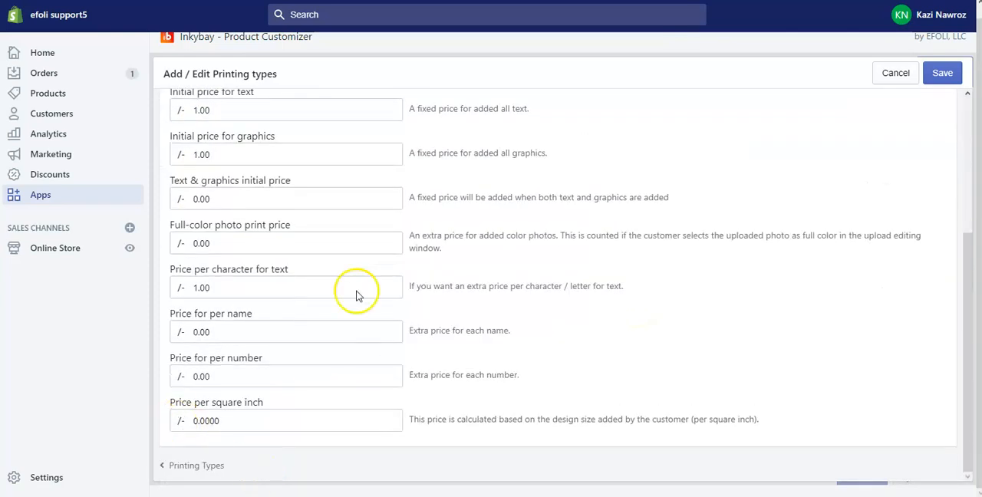
scroll(384, 194, up, 3)
click(446, 162)
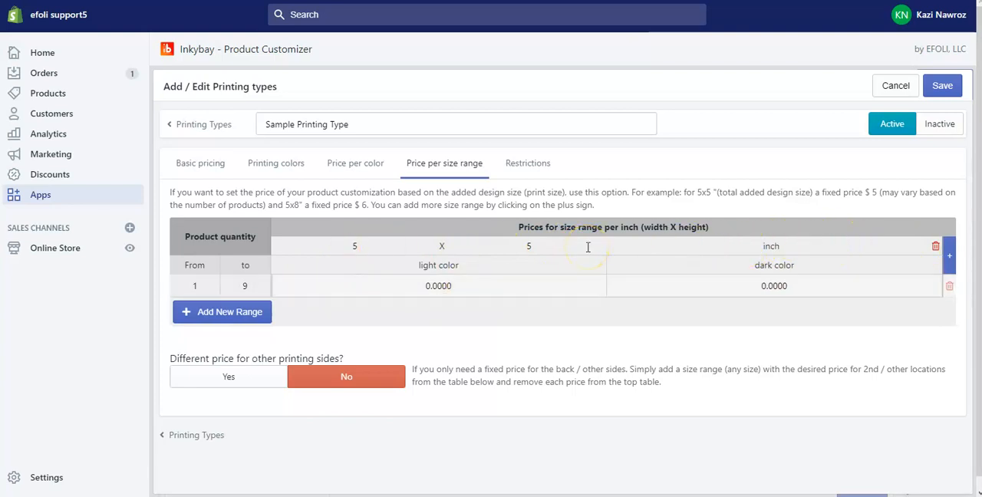
click(432, 285)
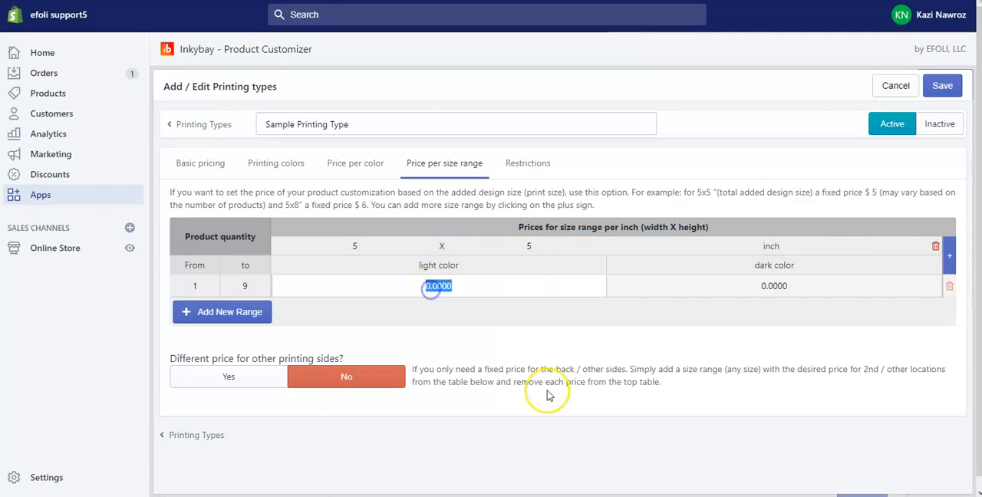
text(5)
click(559, 342)
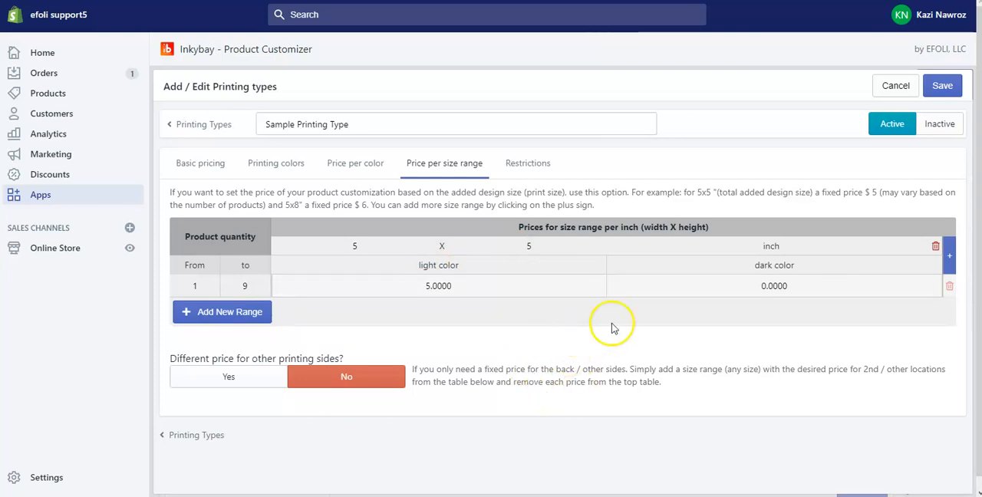
Add a product quantity range of 10 to 19 to the size range pricing and set its light color price to 10
click(228, 315)
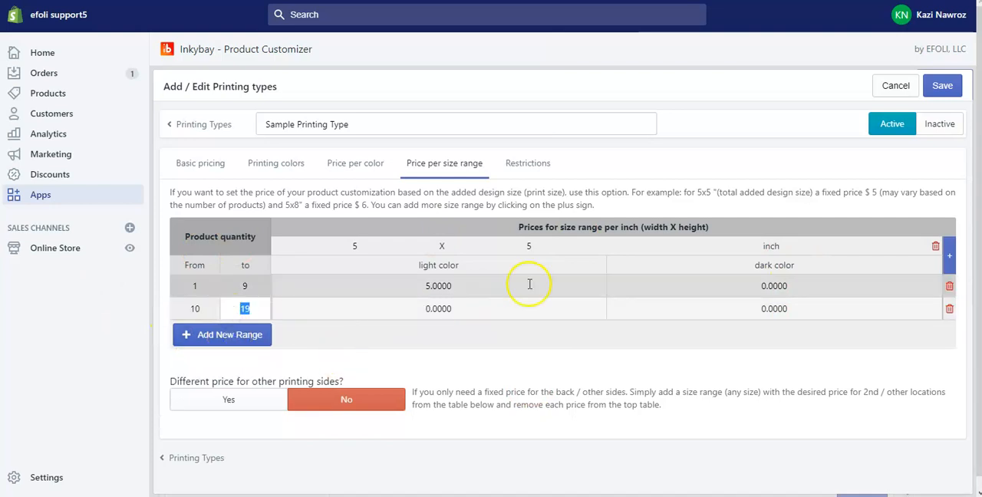
scroll(491, 314, down, 1)
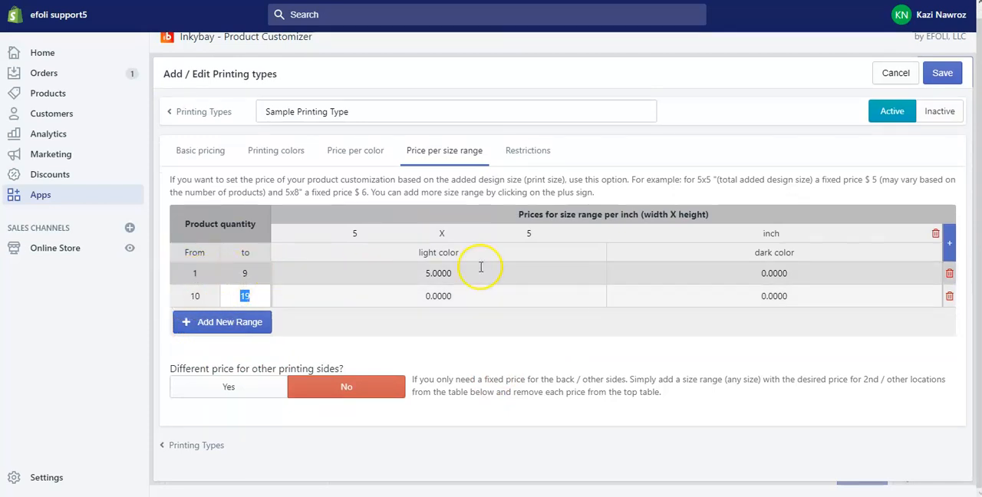
click(433, 298)
text(1)
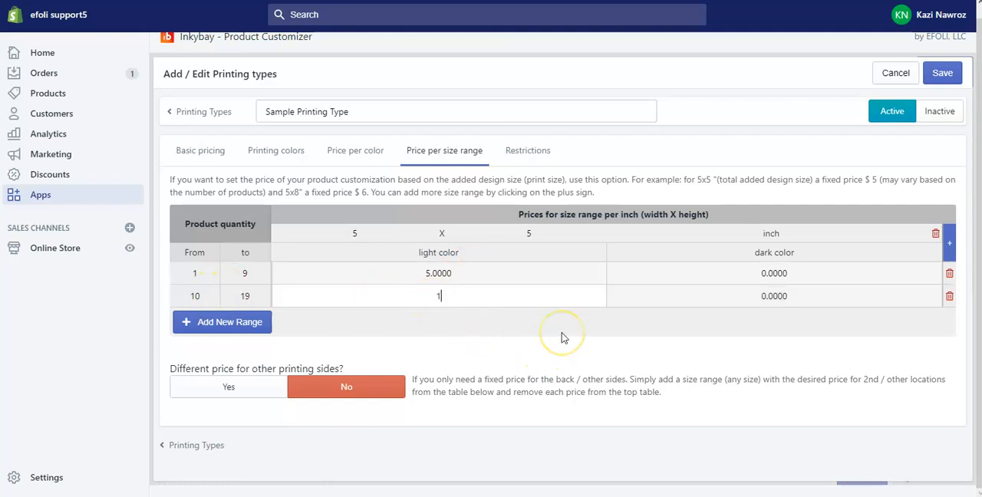
text(9)
key(BackSpace)
text(0)
click(529, 326)
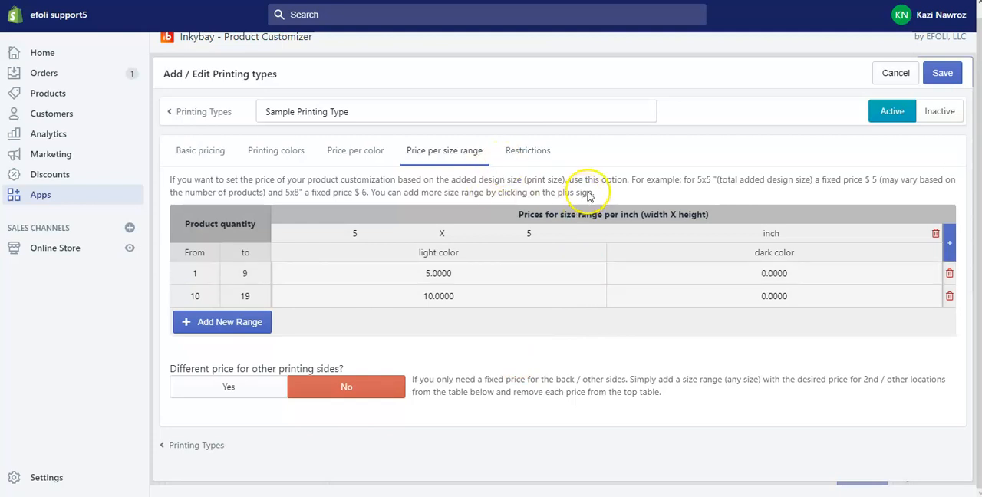
scroll(438, 208, up, 1)
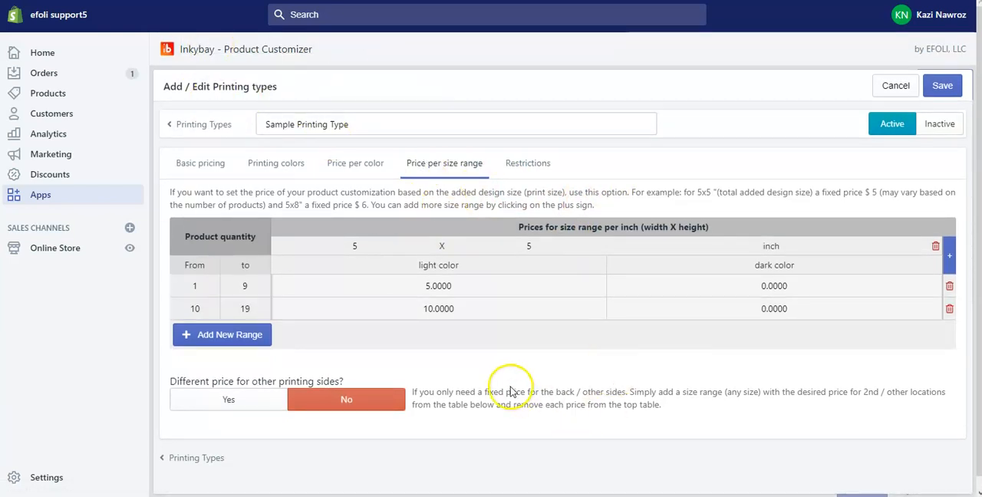
Set the minimum product quantity to 50 in the printing type's restrictions
scroll(537, 368, down, 1)
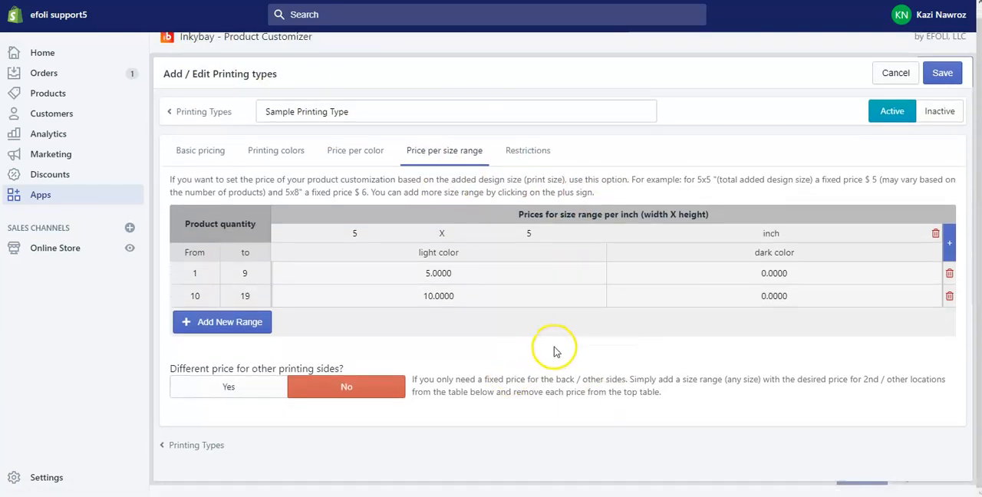
click(536, 156)
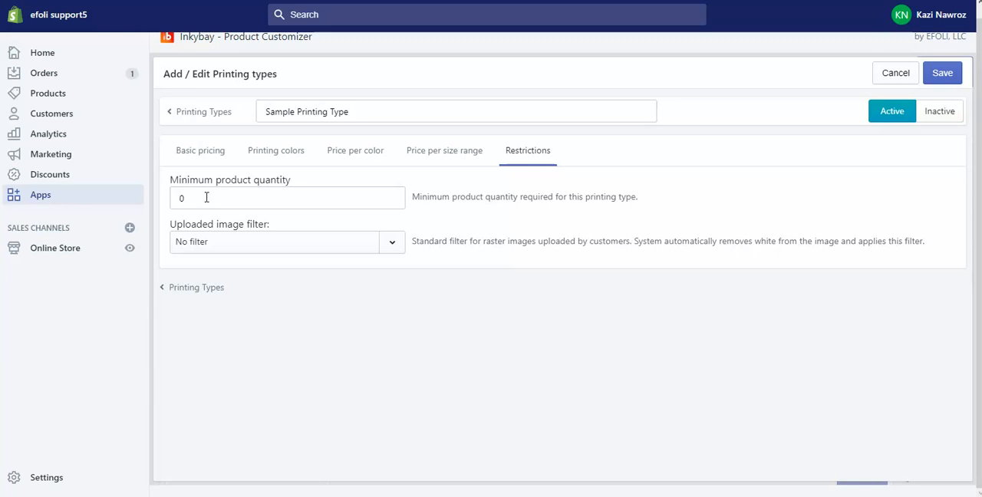
drag(207, 197, 136, 195)
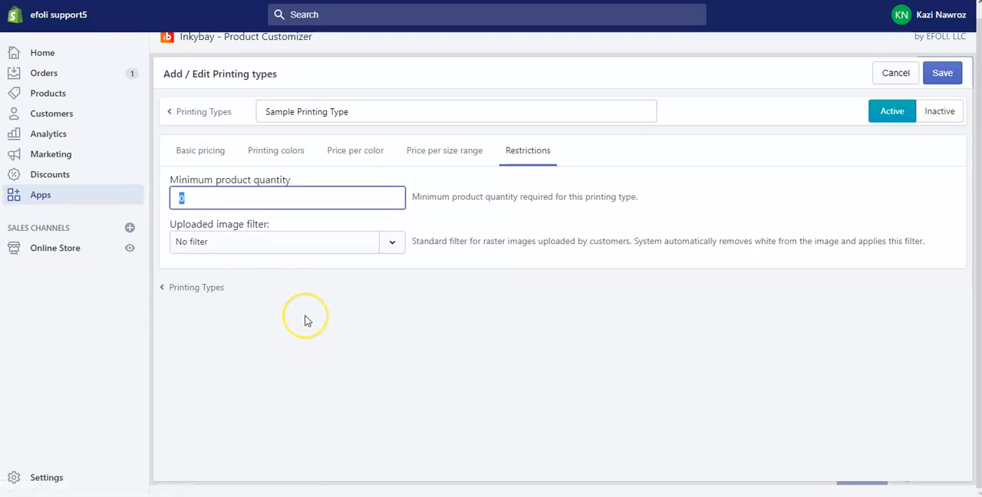
text(50)
click(435, 347)
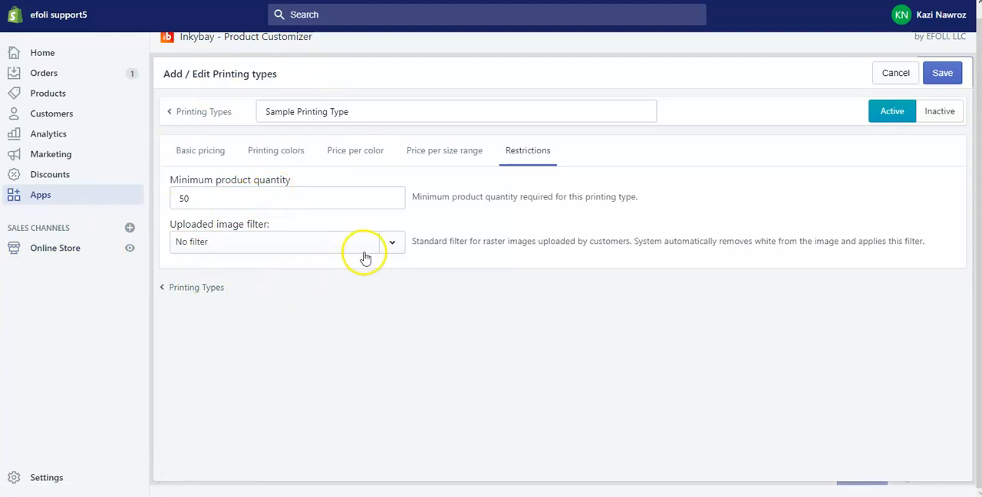
Examine the uploaded image filter options available for the printing type, leaving No filter selected
click(391, 247)
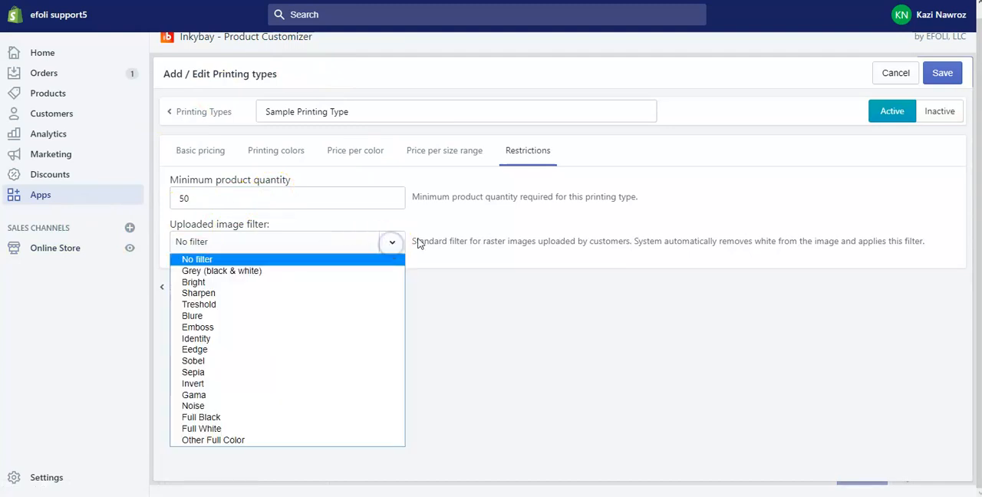
click(529, 264)
click(391, 247)
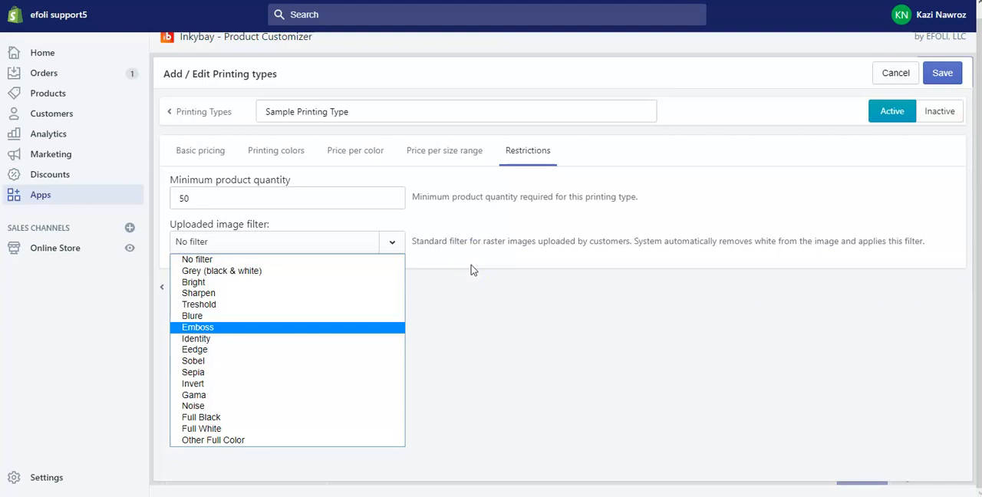
click(396, 240)
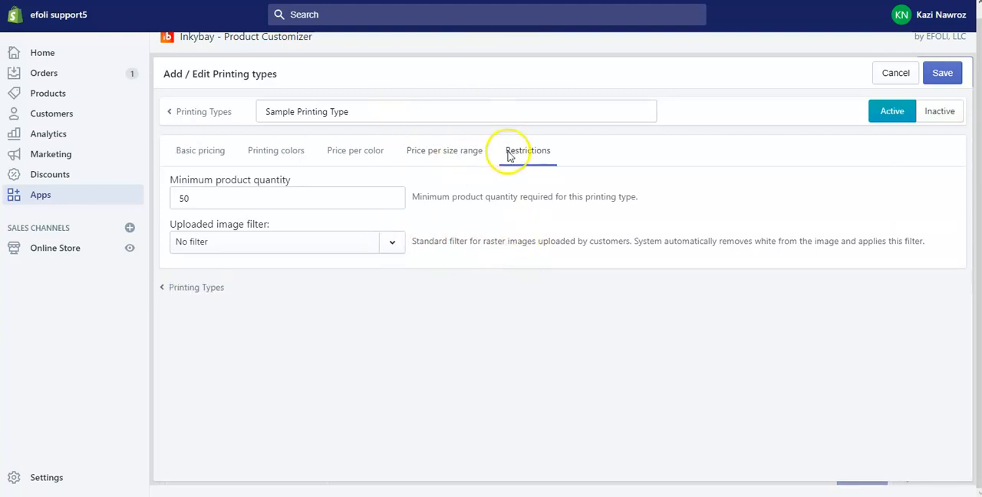
click(392, 241)
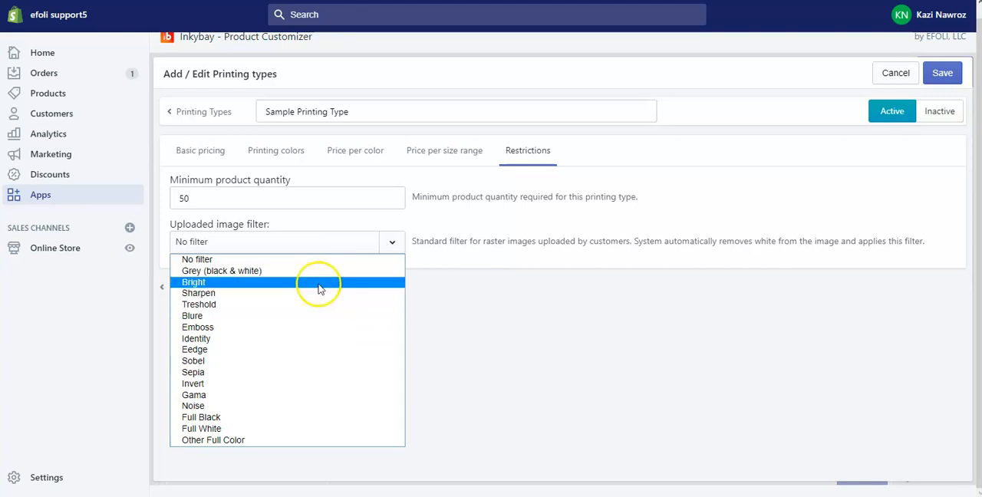
click(390, 243)
click(391, 242)
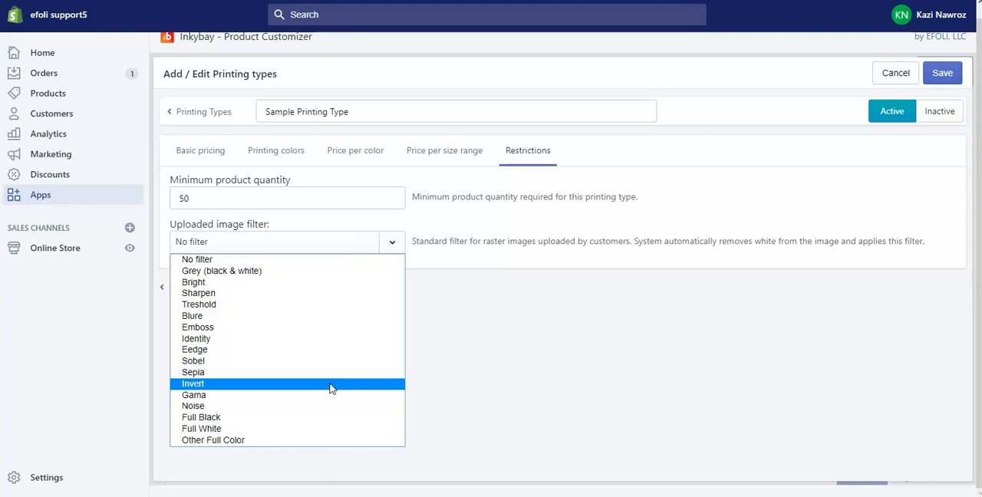
click(326, 346)
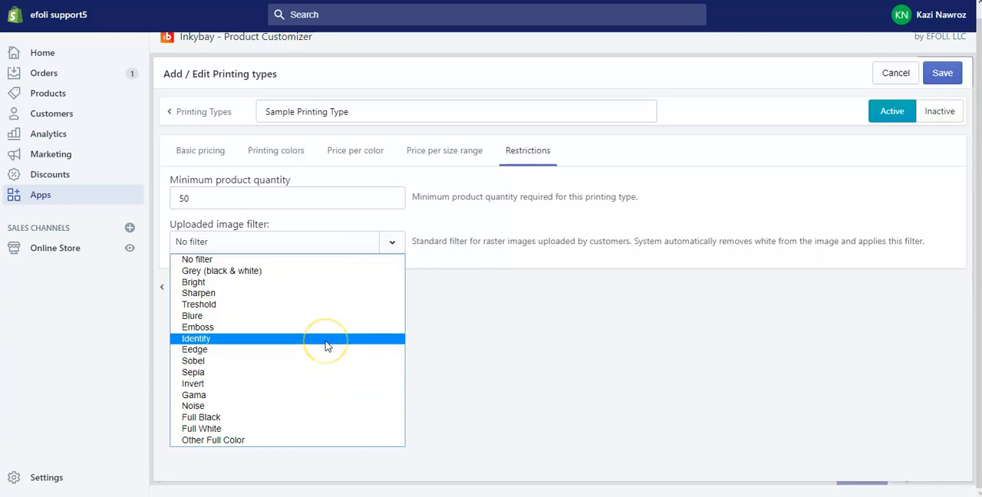
click(519, 299)
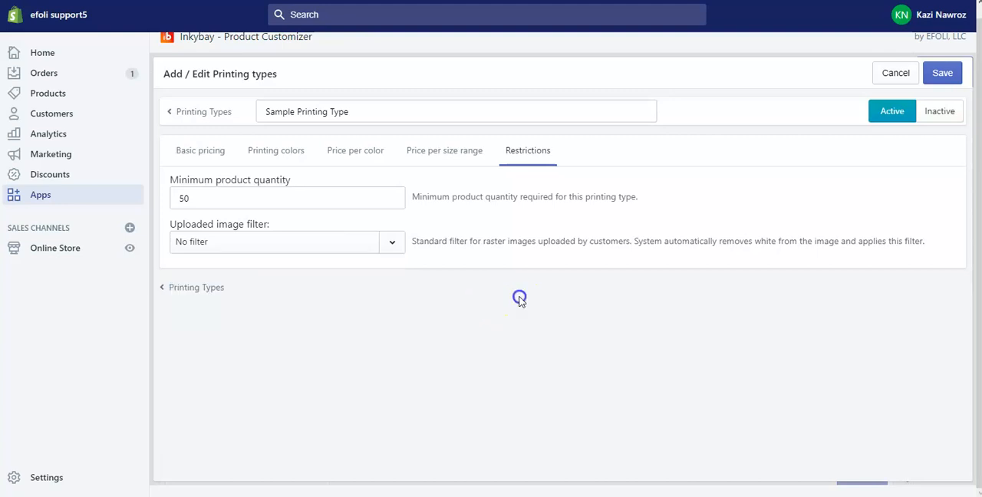
click(396, 242)
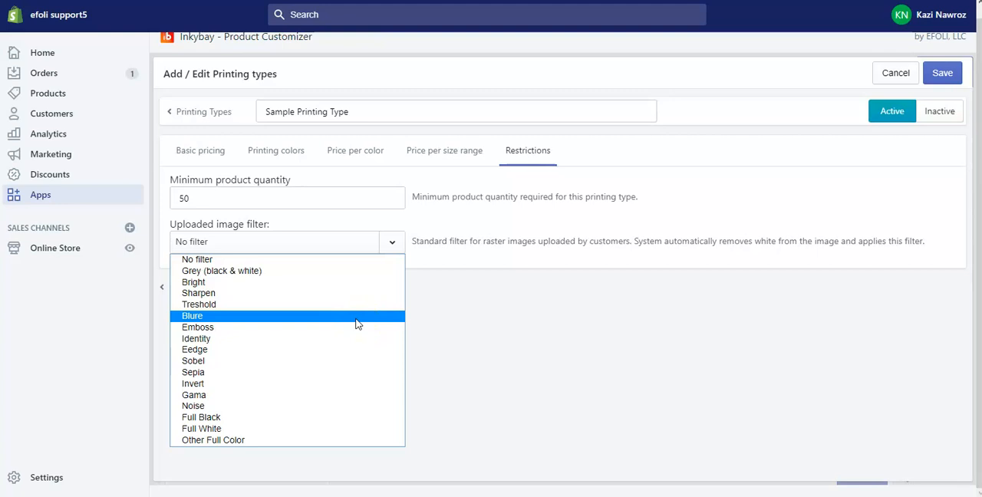
click(513, 305)
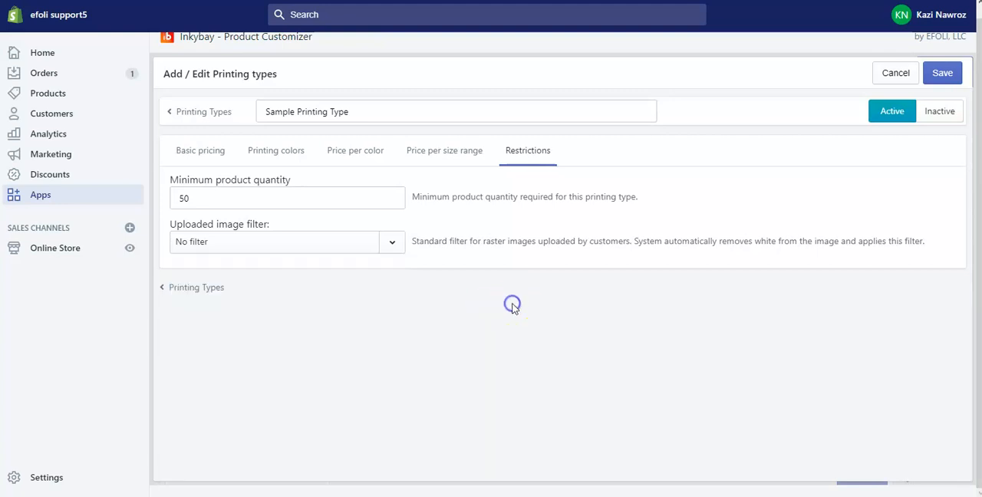
click(393, 238)
click(393, 237)
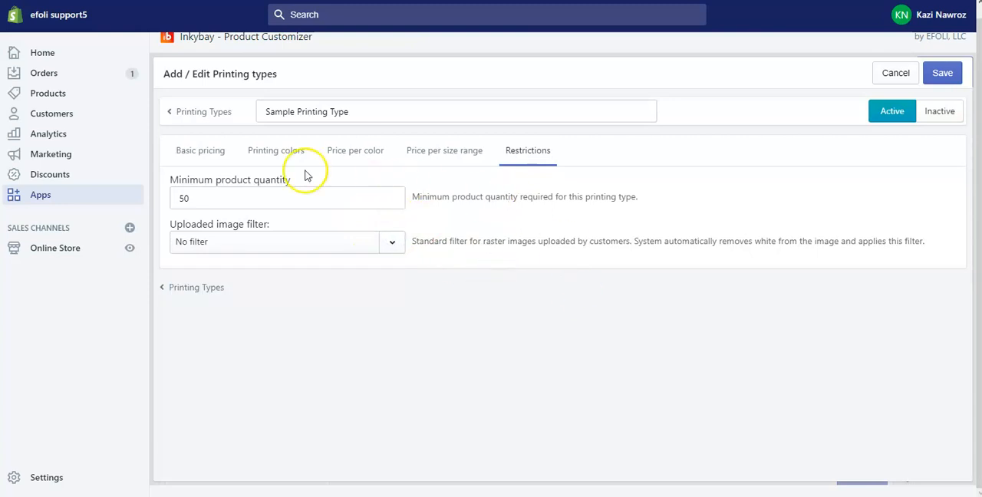
Review the basic pricing, printing colors and price per color settings, and save Sample Printing Type
click(199, 150)
click(286, 151)
click(351, 149)
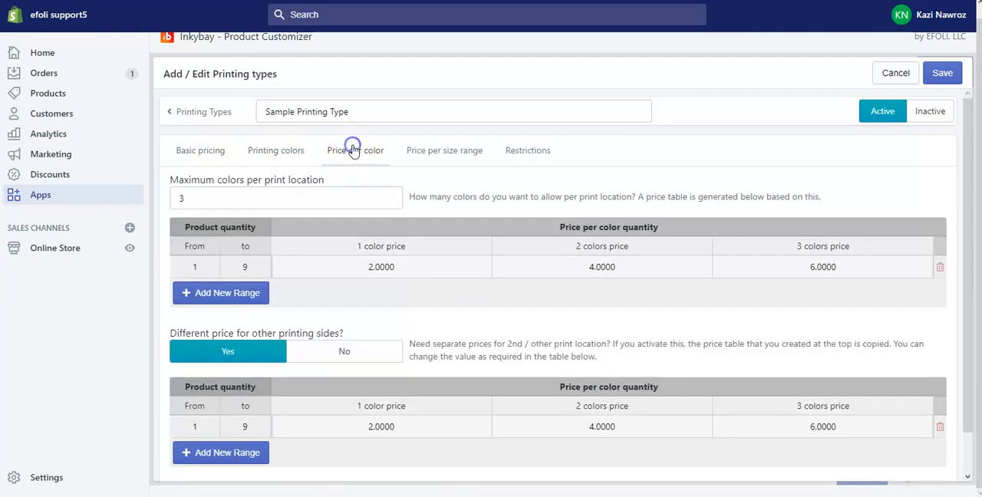
click(206, 159)
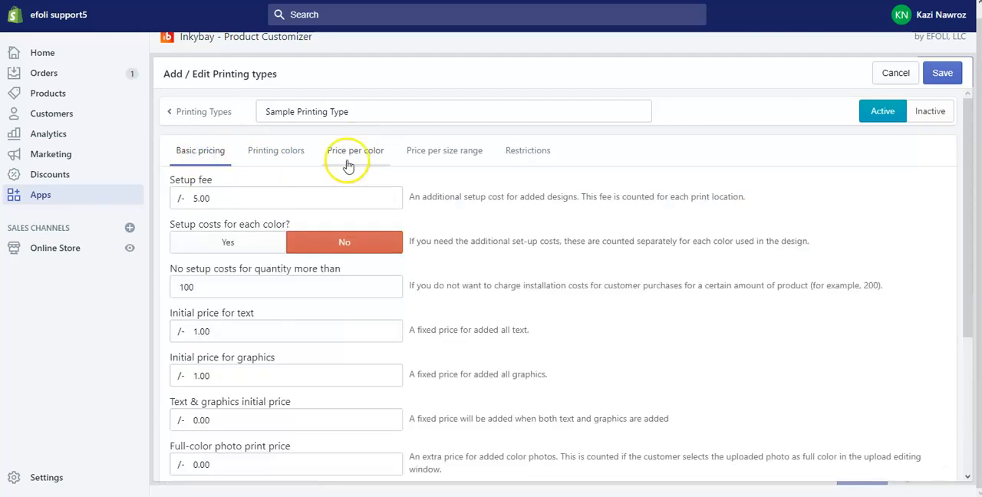
scroll(537, 191, up, 1)
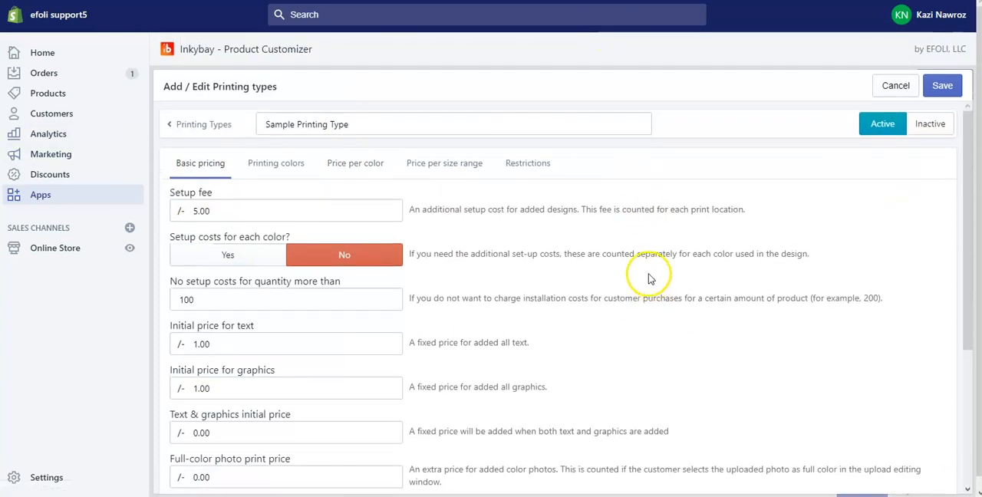
click(951, 90)
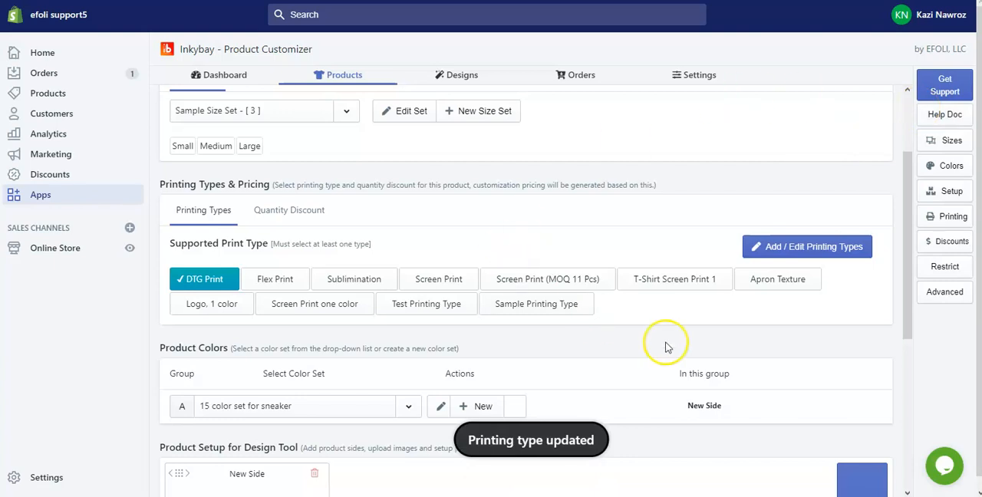
Replace DTG Print with Sample Printing Type as the product's supported print type
click(568, 310)
click(196, 285)
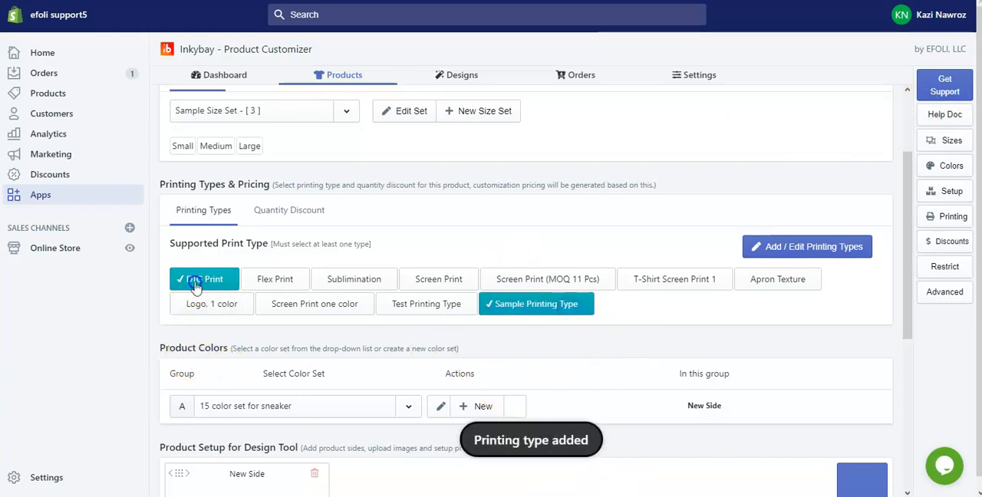
click(564, 309)
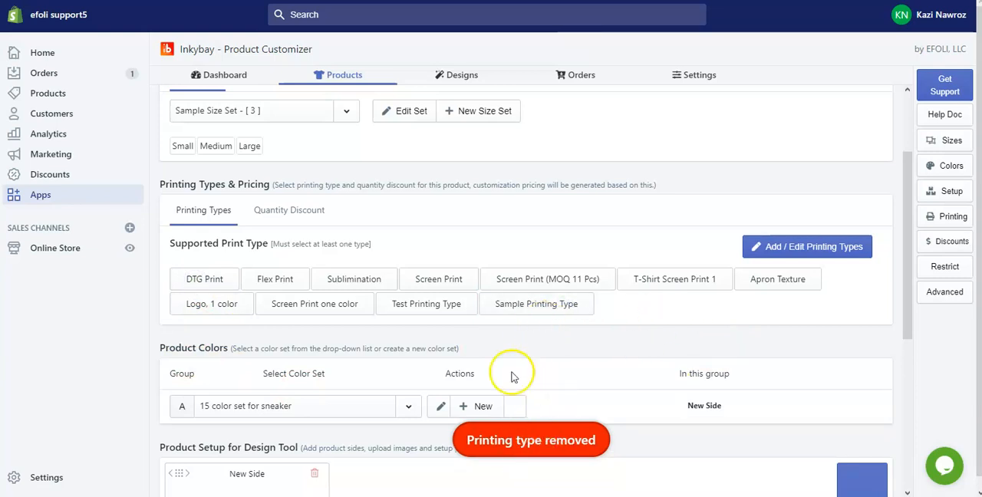
click(526, 304)
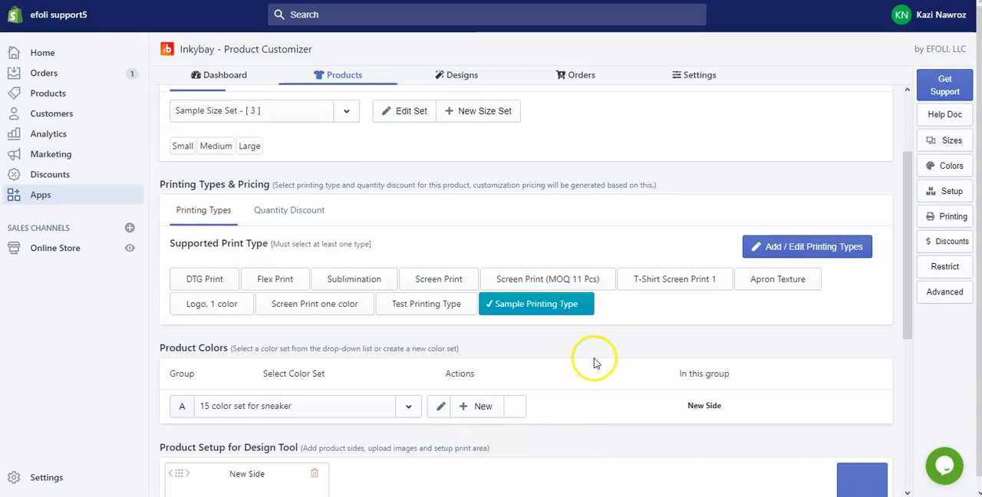
Create a new quantity discount set named Sample Discount
click(308, 216)
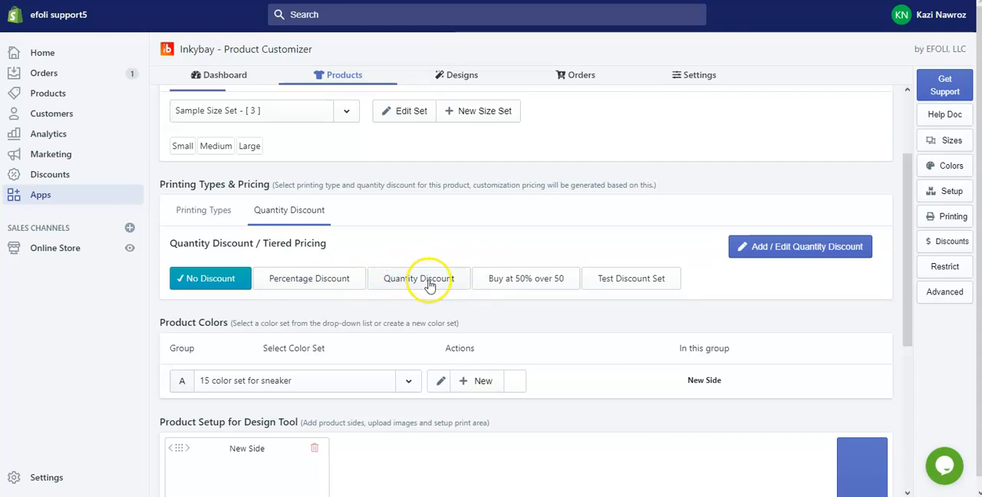
click(814, 250)
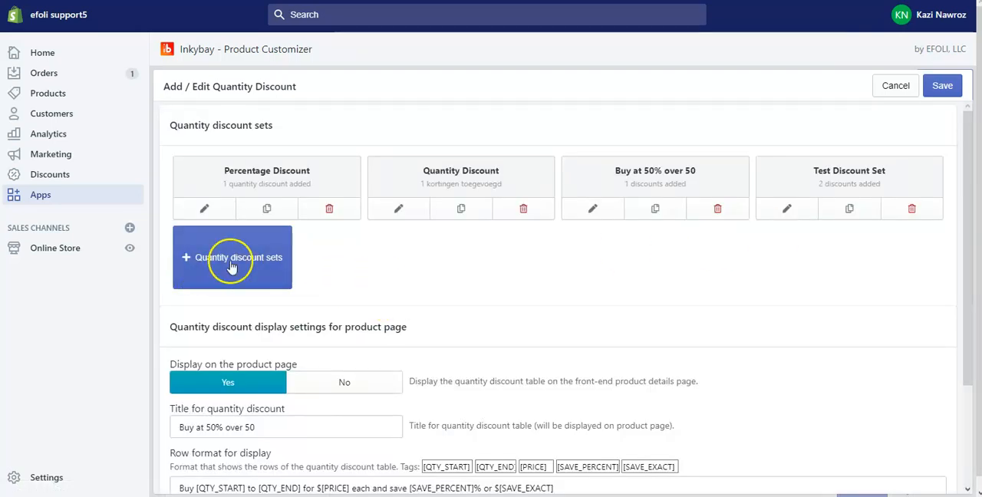
click(232, 266)
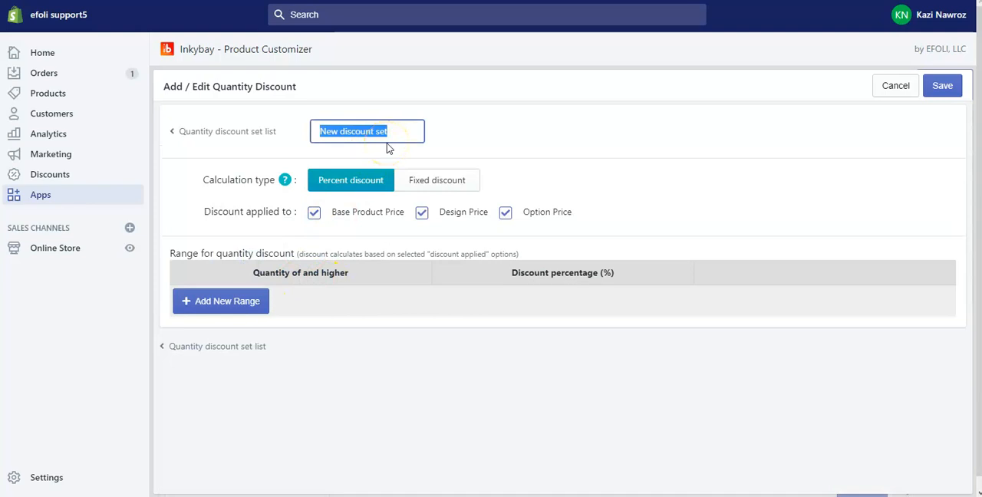
text(Sampl)
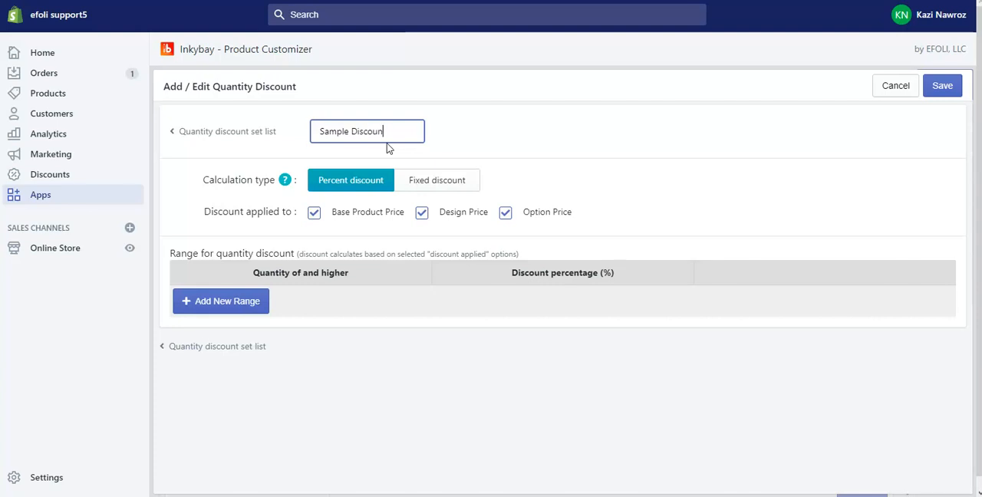
click(516, 122)
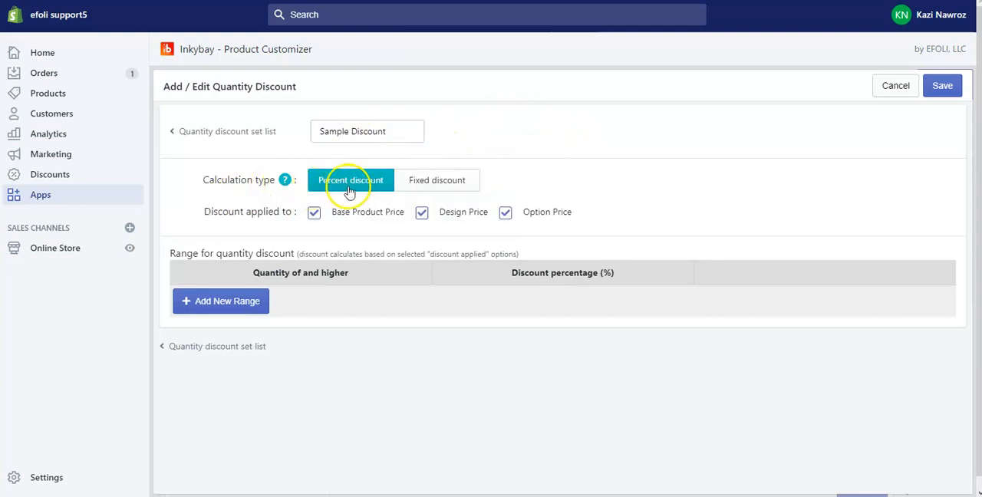
click(433, 187)
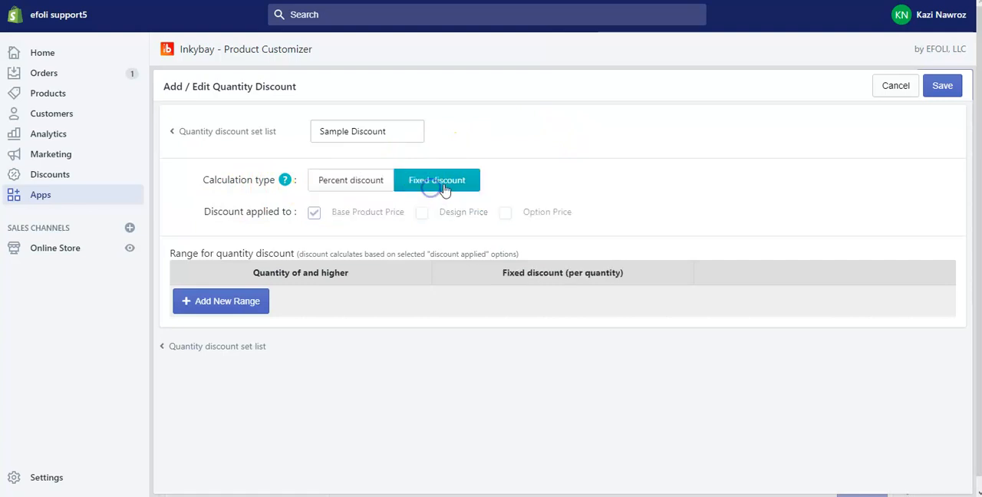
click(357, 189)
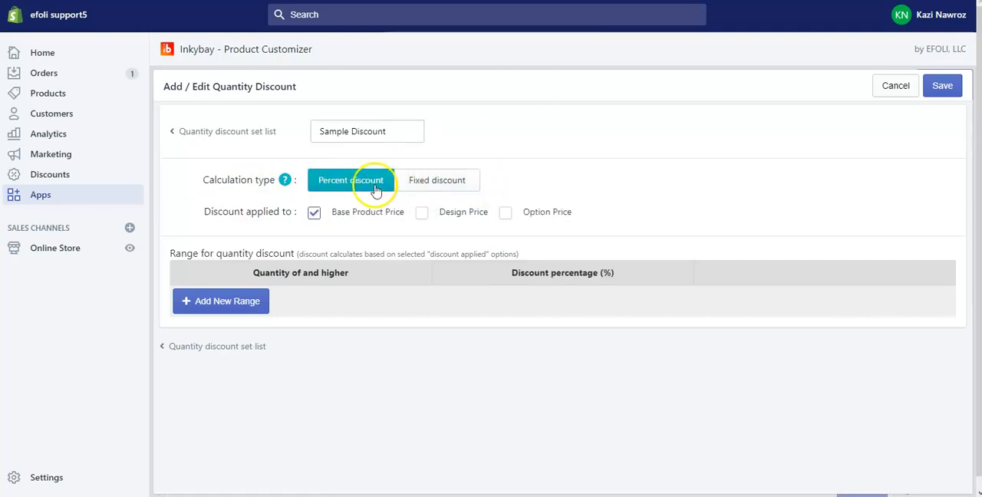
click(326, 184)
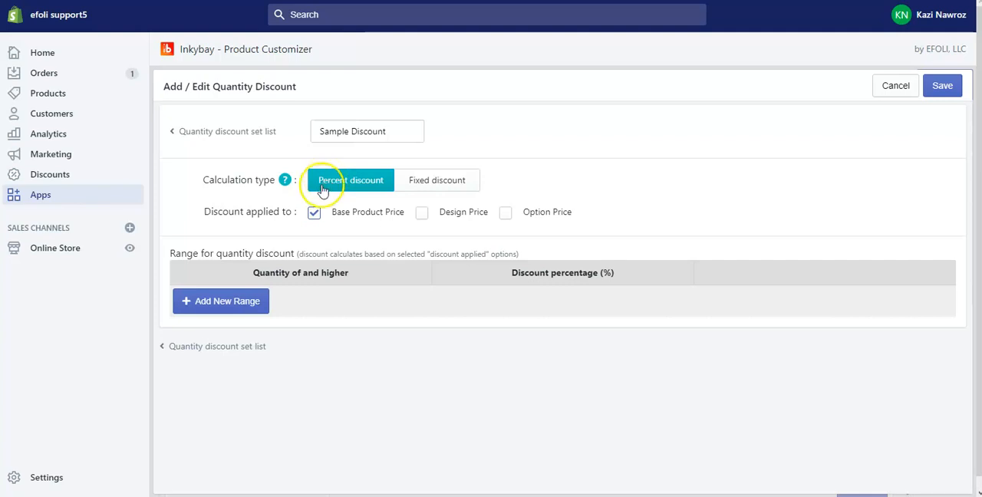
click(421, 216)
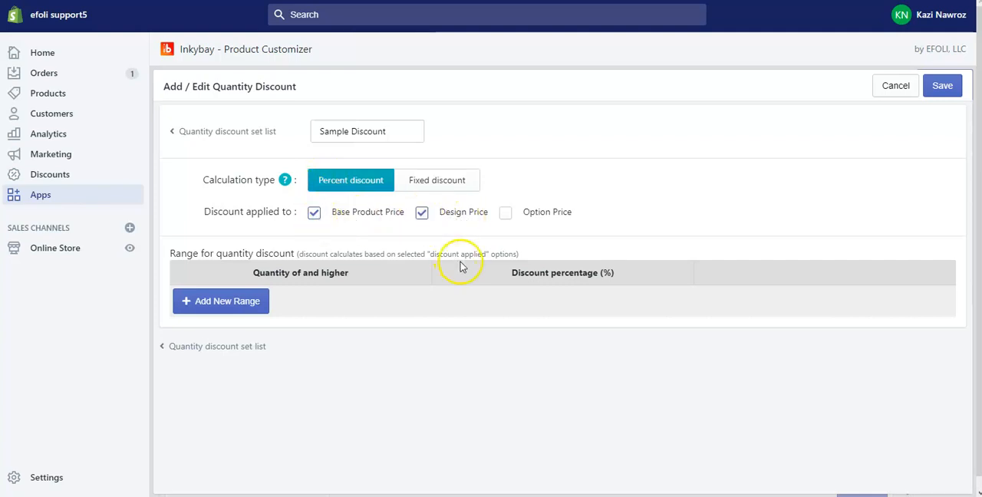
click(506, 216)
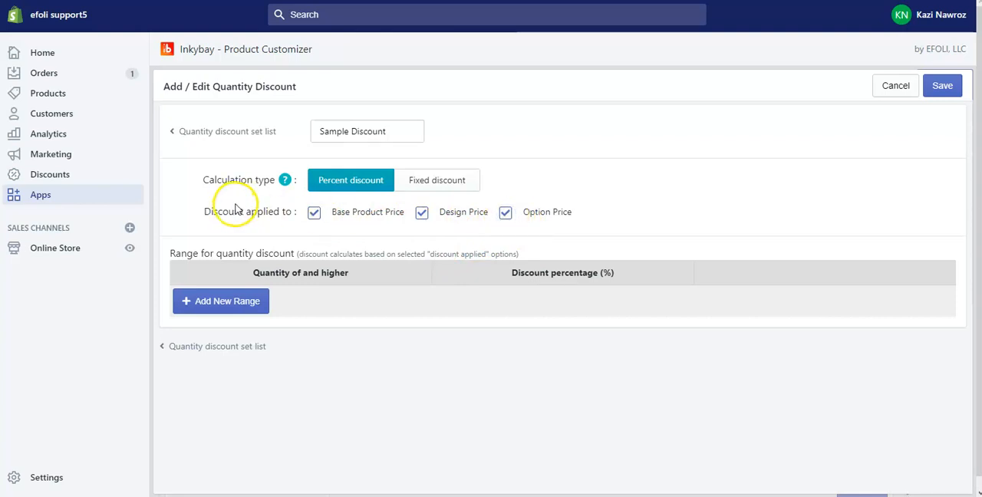
Exclude the design price and option price so the percent discount applies only to the base product price
click(423, 215)
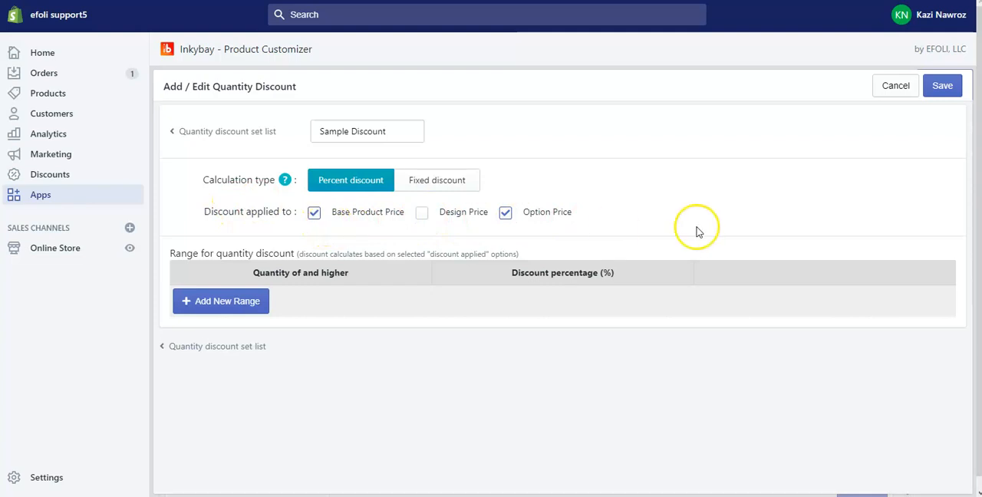
click(507, 214)
click(421, 212)
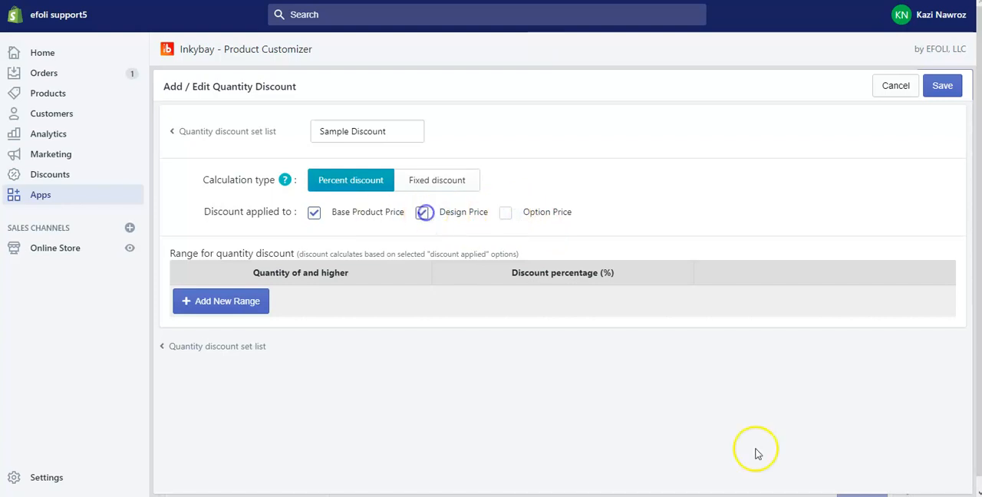
click(423, 213)
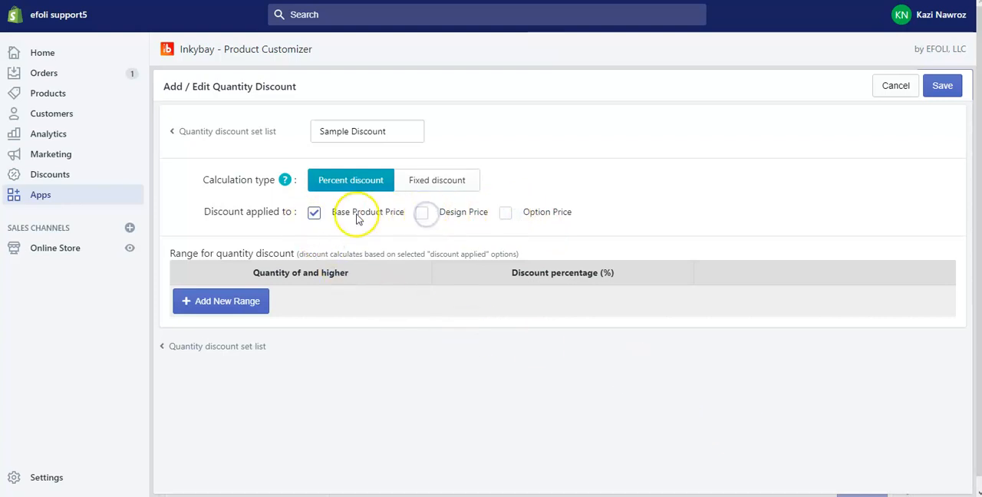
Add a quantity range of 100 and higher with a 25% discount to the Sample Discount set
click(212, 303)
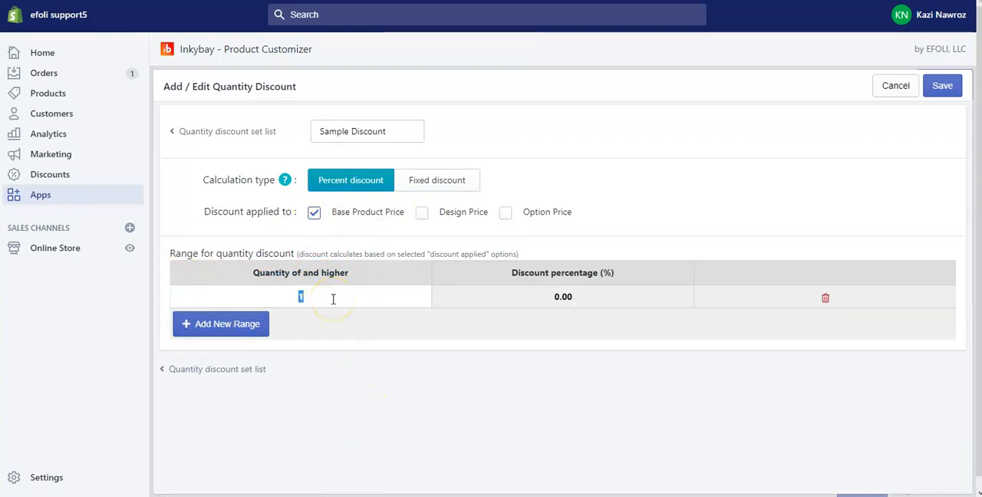
text(100)
click(599, 288)
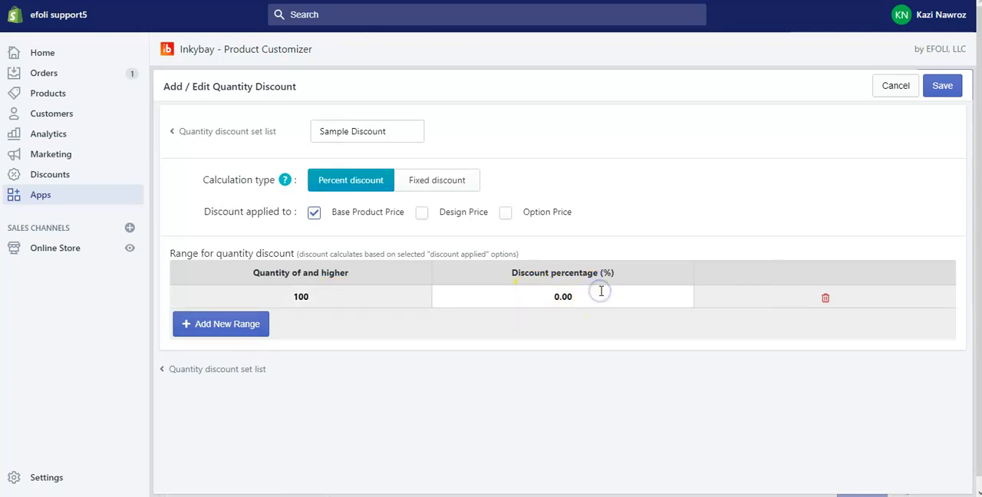
text(25)
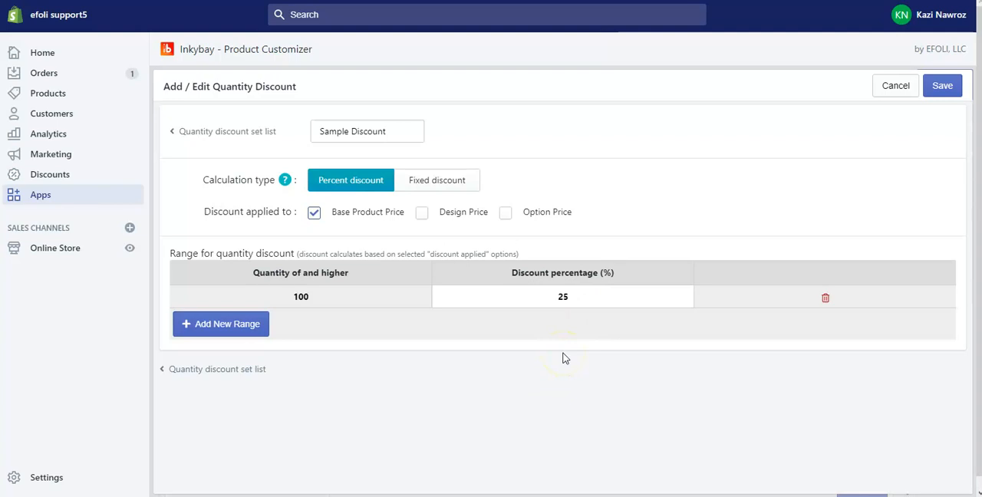
click(564, 358)
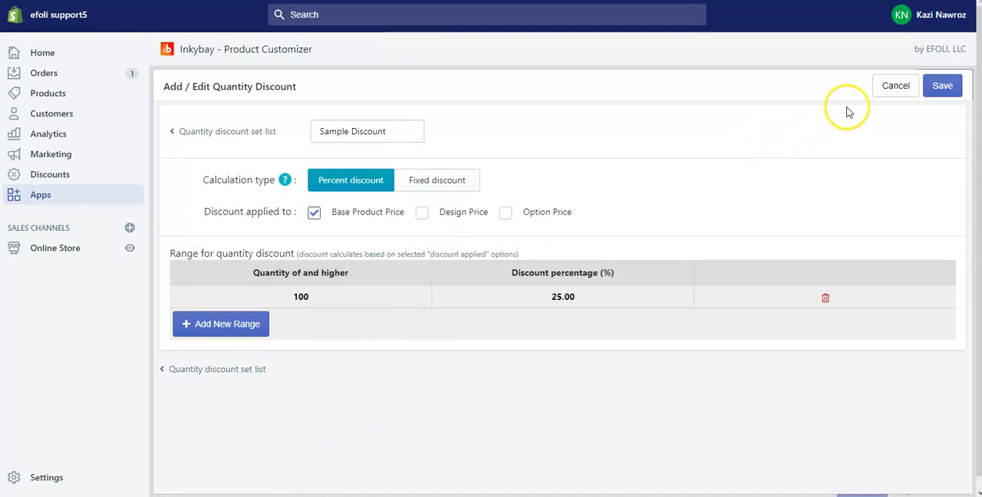
Save the quantity discount set and apply Sample Discount to the product
click(942, 85)
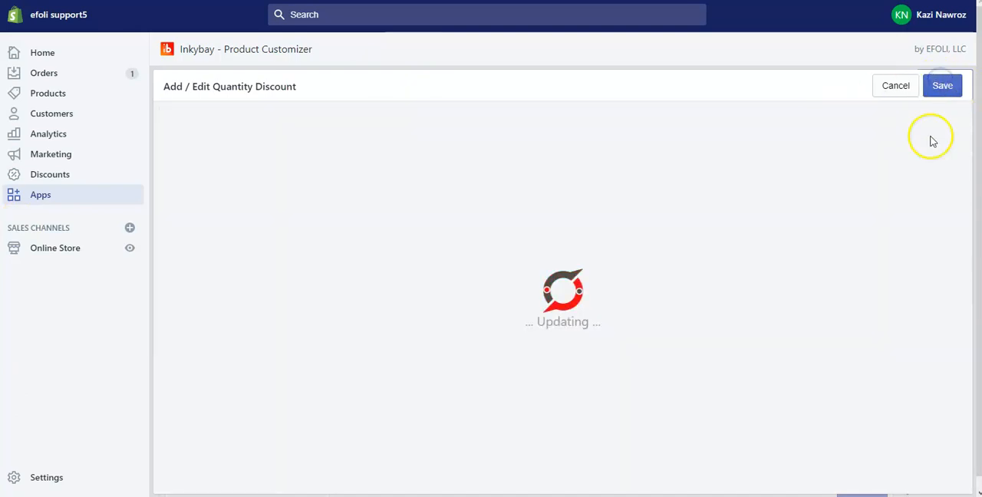
mouse_move(343, 71)
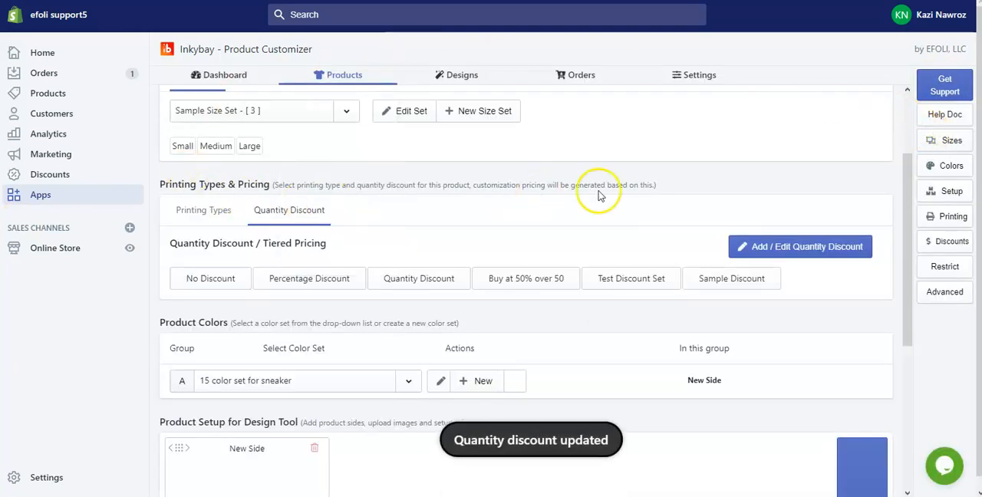
click(717, 280)
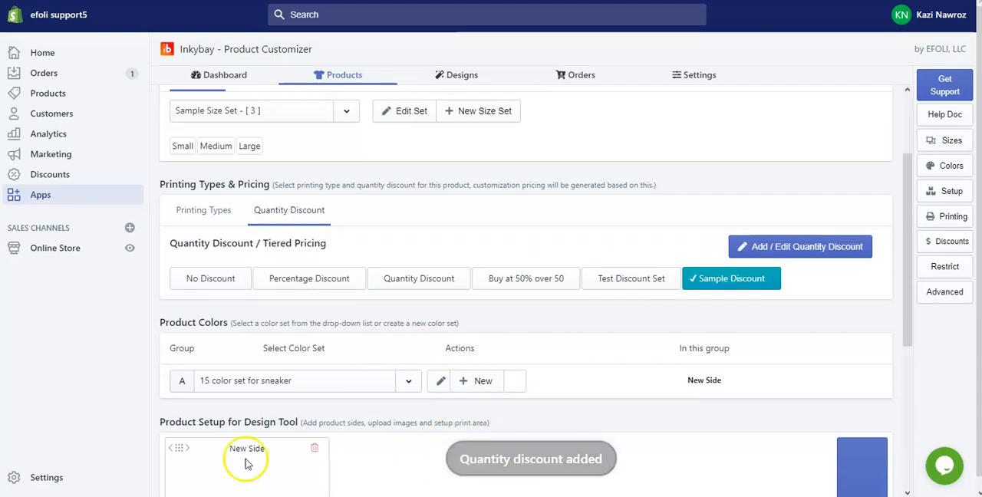
Look through the existing color sets available for product color group A
scroll(577, 333, down, 2)
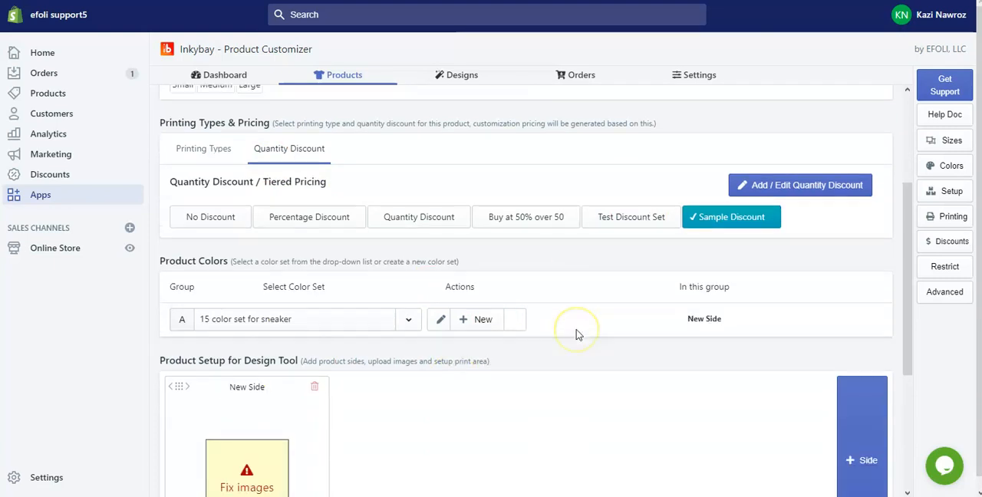
scroll(577, 334, down, 2)
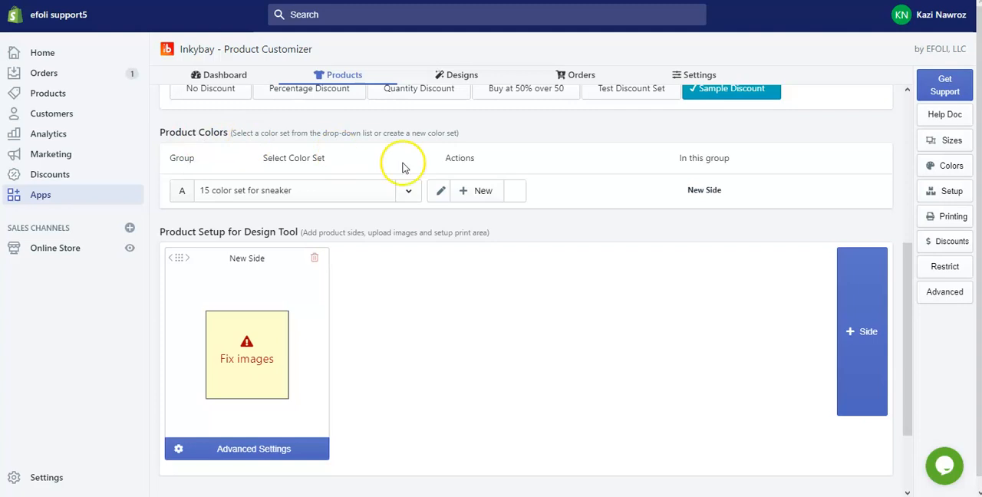
click(408, 190)
scroll(364, 294, down, 5)
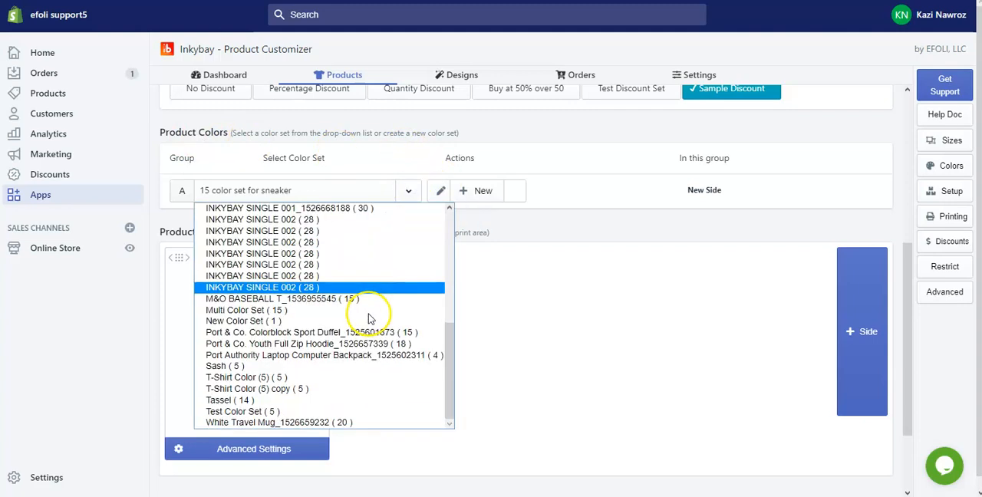
scroll(376, 326, up, 5)
click(656, 198)
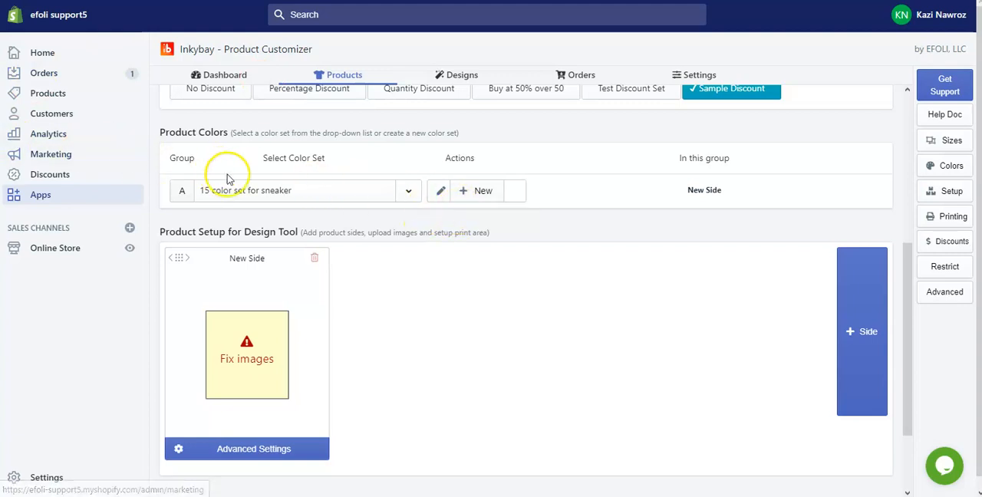
Create a new product color set named Sample Color Set
click(477, 194)
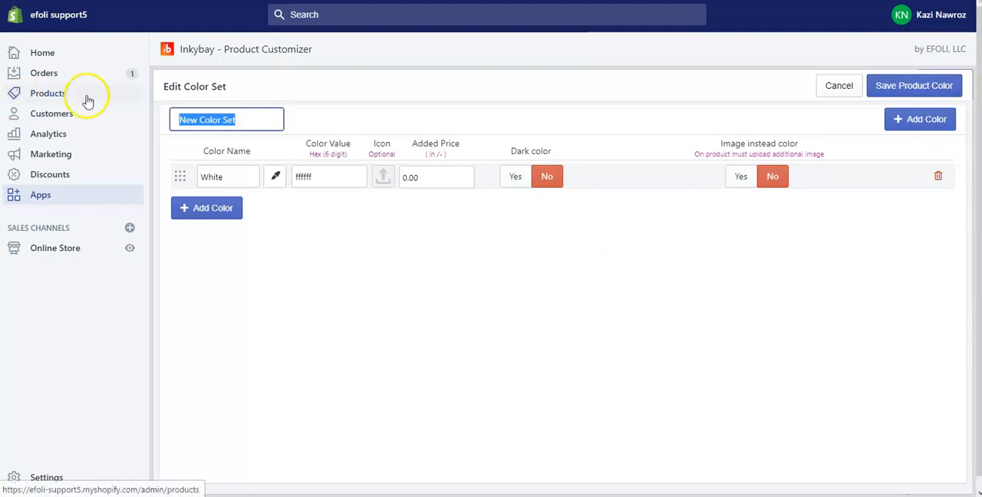
text(Sample)
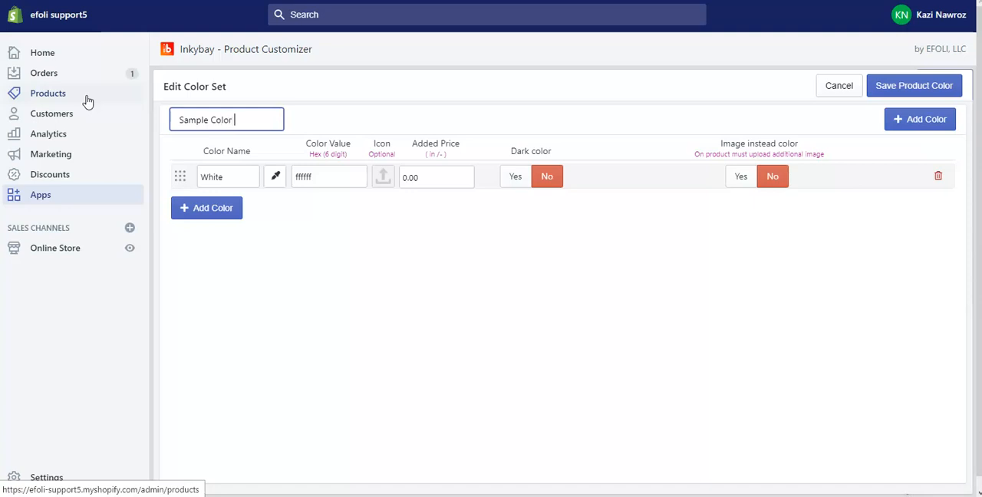
click(456, 208)
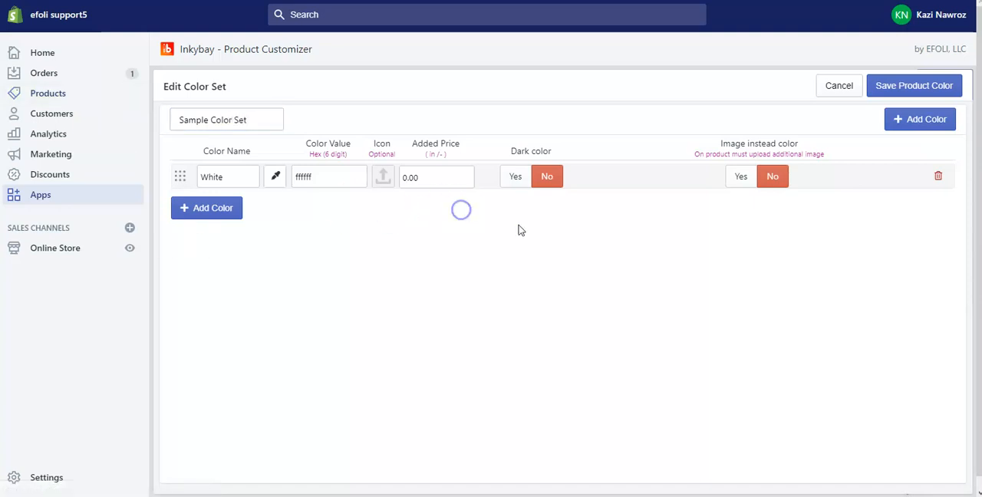
Add four more color rows below White in the color set
click(214, 208)
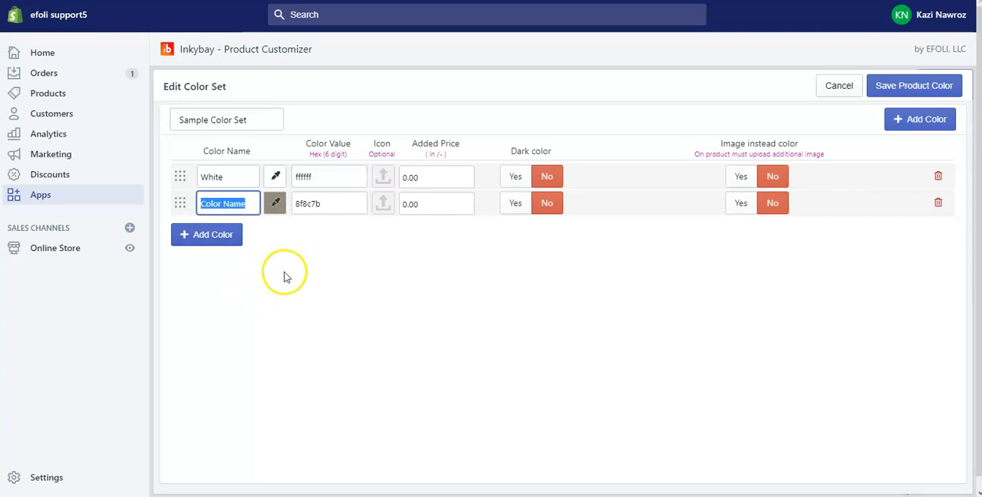
click(292, 269)
click(217, 234)
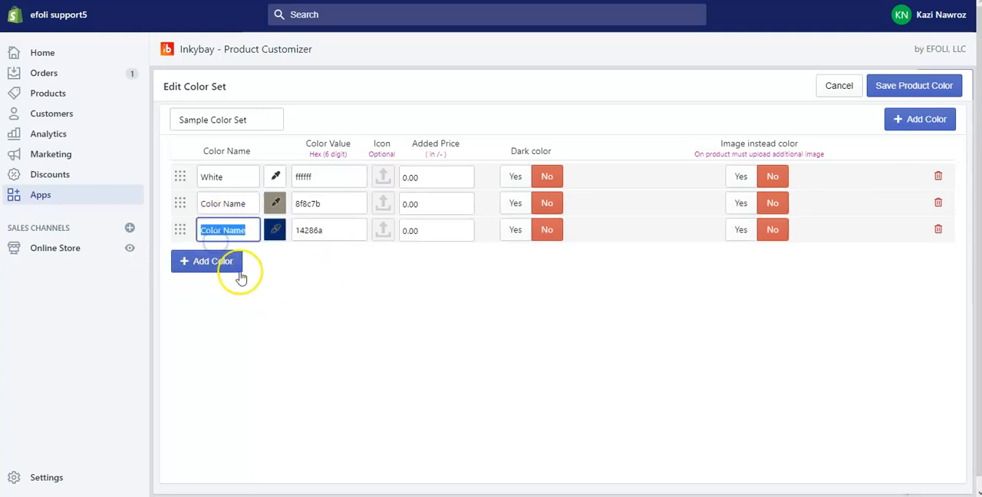
click(215, 263)
click(219, 294)
click(383, 340)
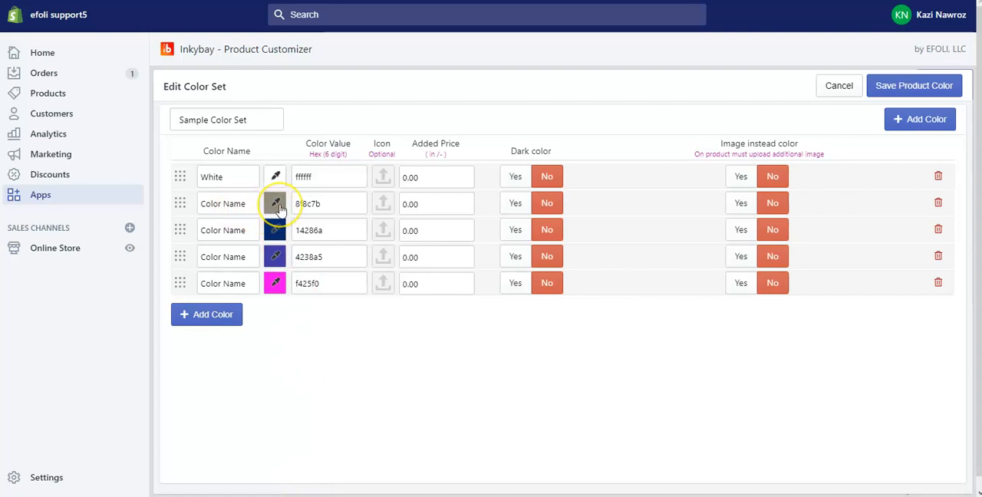
Set the second color row to Black from the grey colors of the predefined palette
click(276, 204)
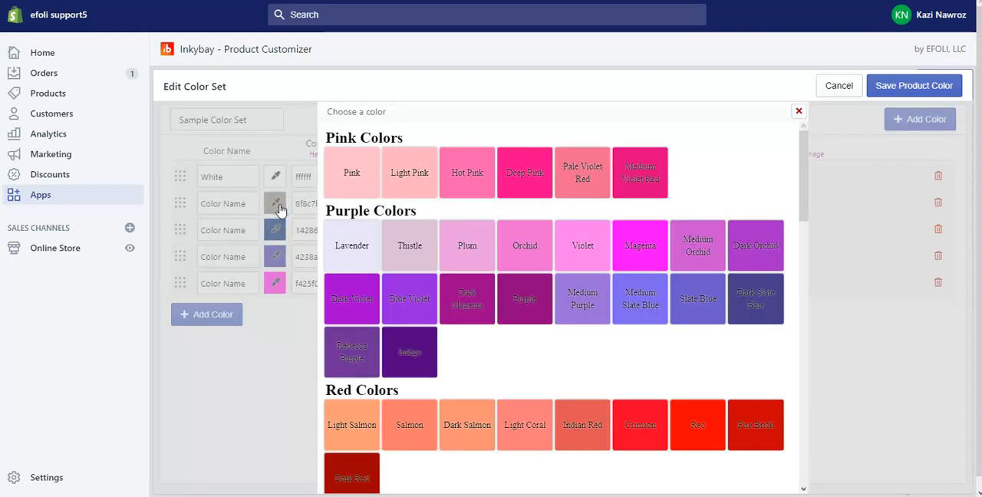
click(798, 111)
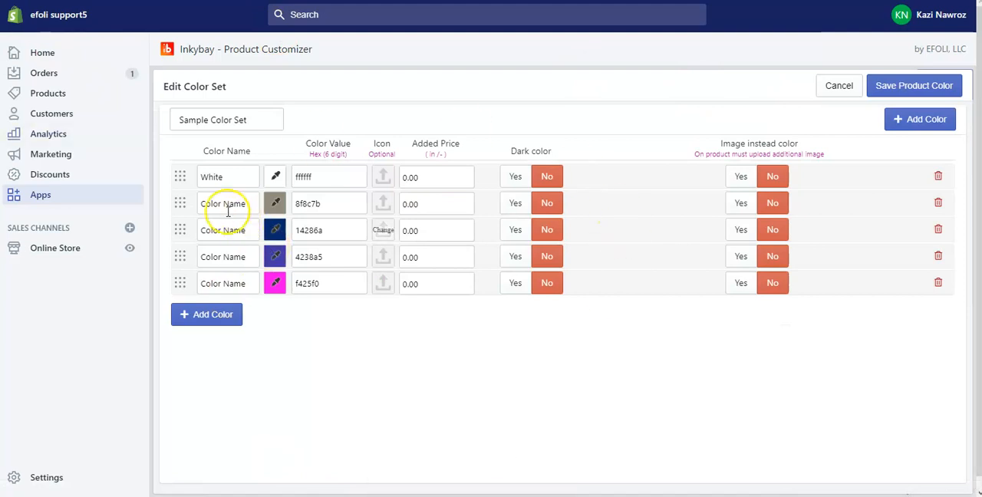
click(274, 206)
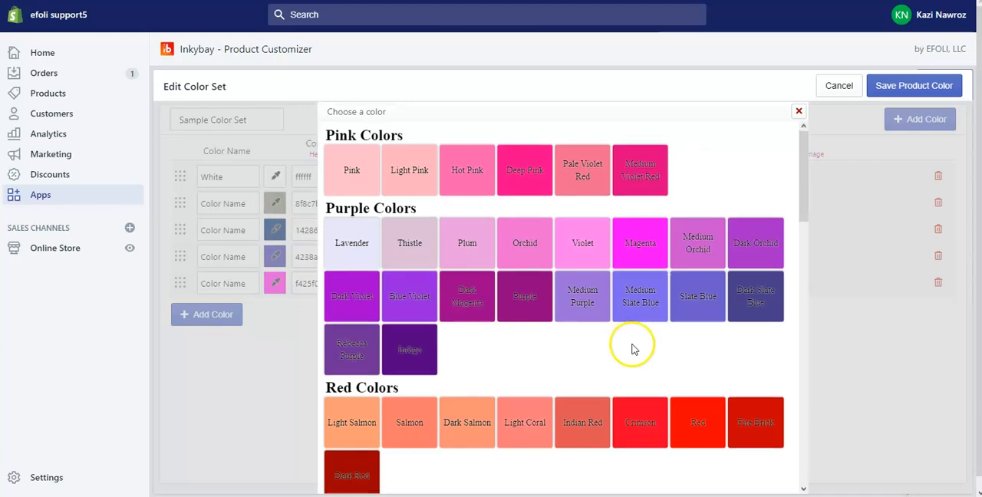
scroll(668, 375, down, 10)
click(412, 448)
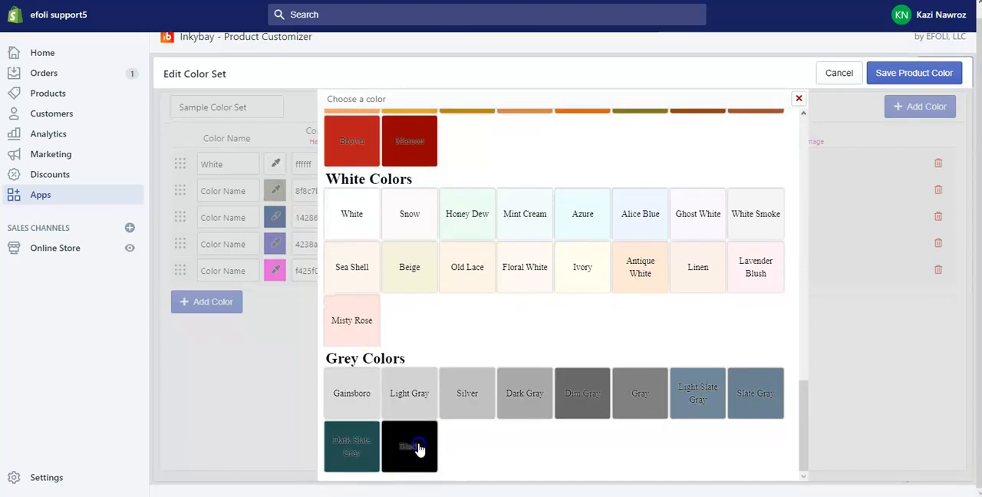
Set the third color row to Blue from the predefined palette
click(267, 221)
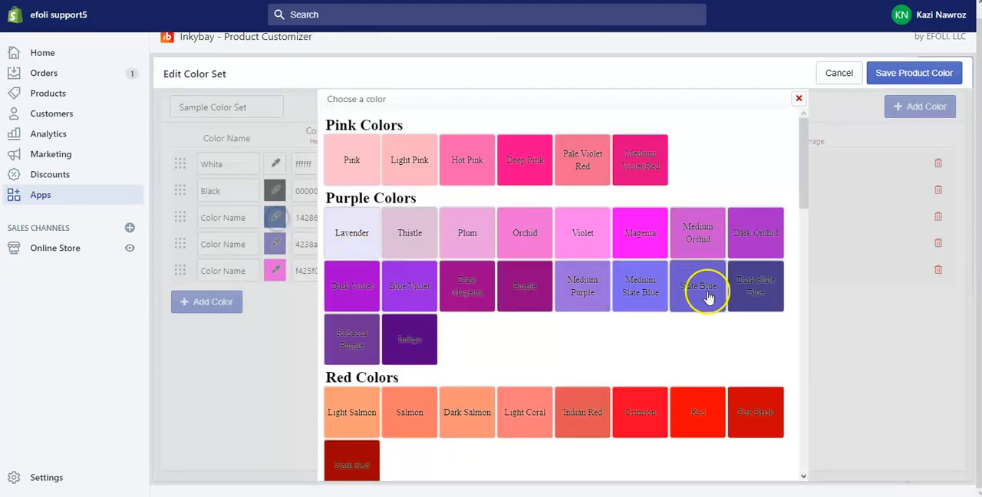
scroll(614, 311, down, 3)
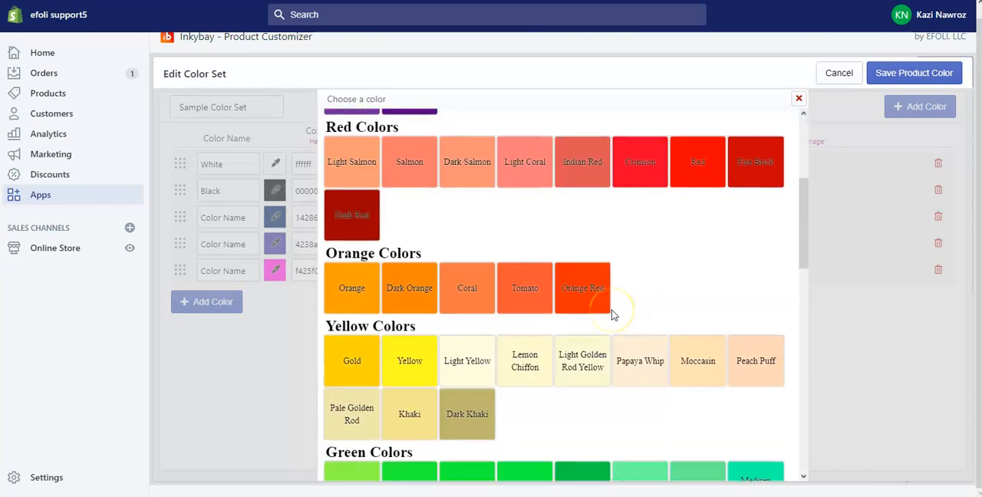
scroll(613, 313, up, 3)
scroll(613, 315, down, 10)
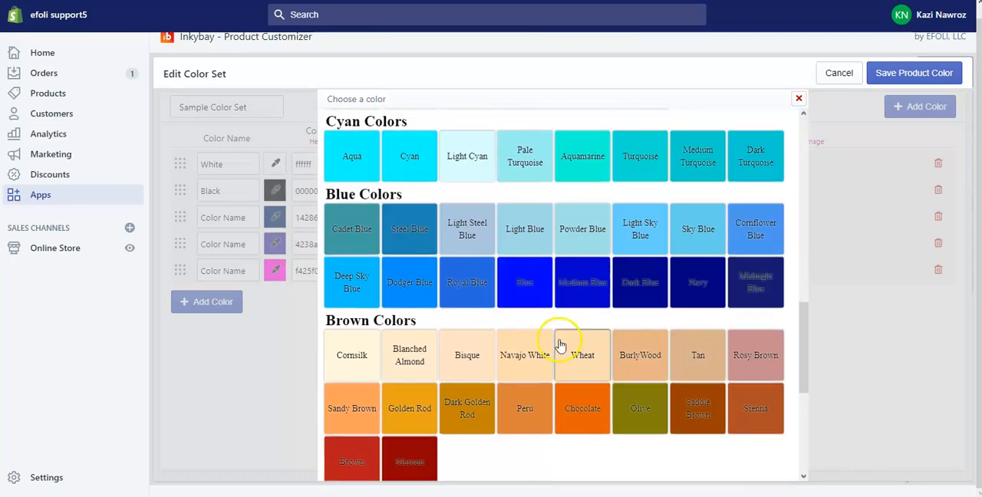
click(528, 285)
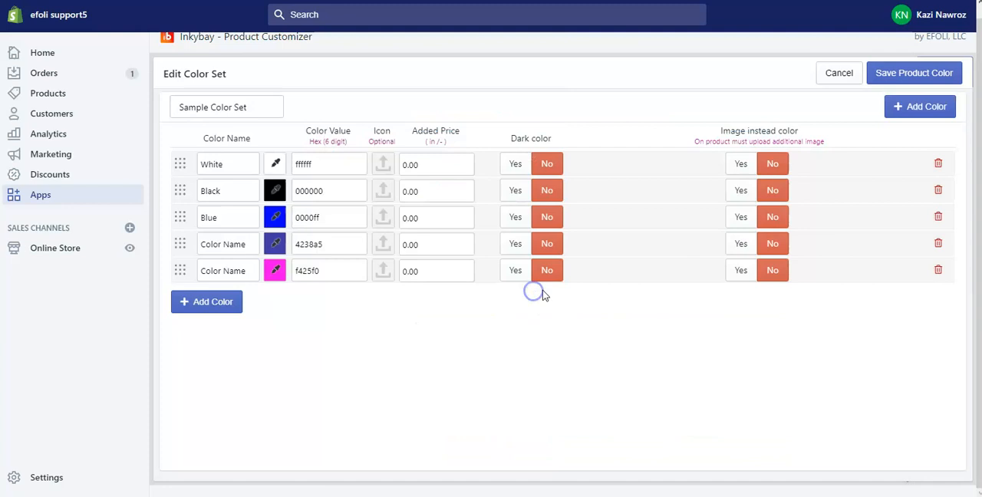
Set the fourth color row to Green and the fifth to Red from the predefined palette
click(278, 247)
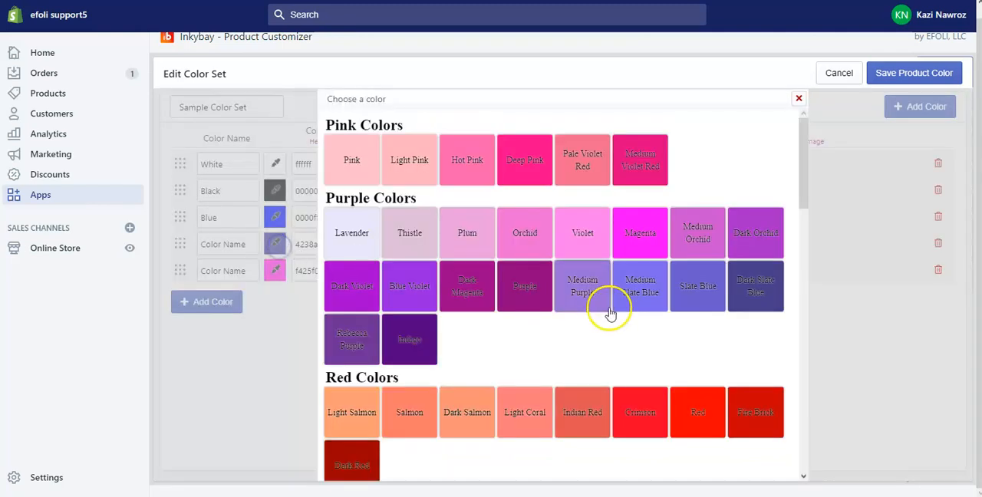
scroll(611, 308, down, 6)
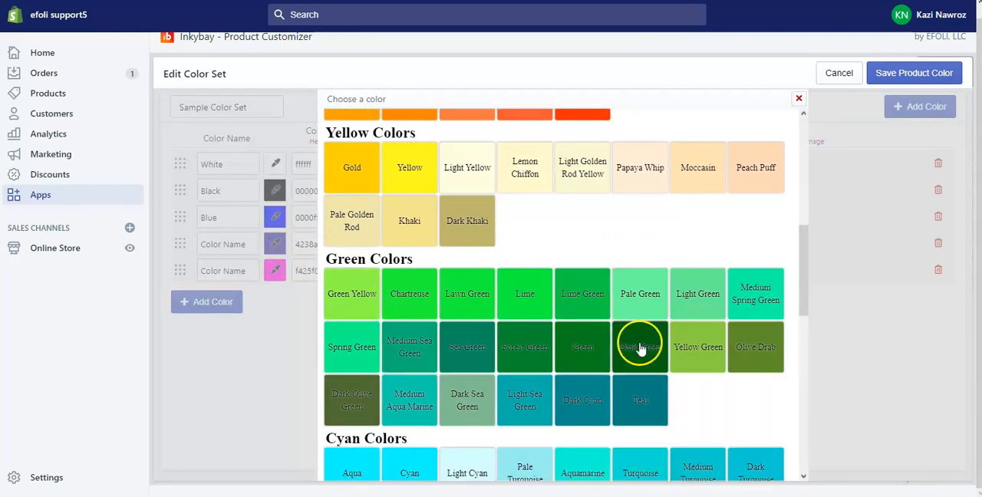
click(569, 350)
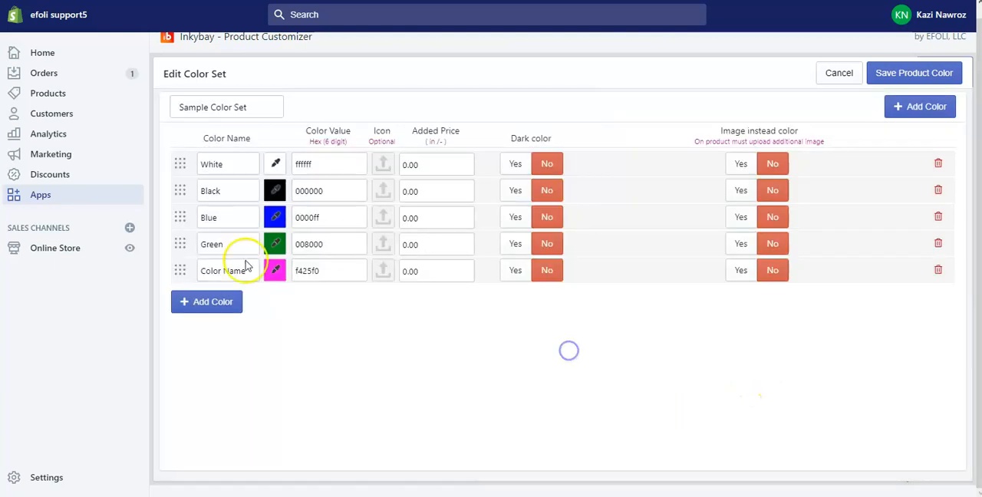
click(274, 274)
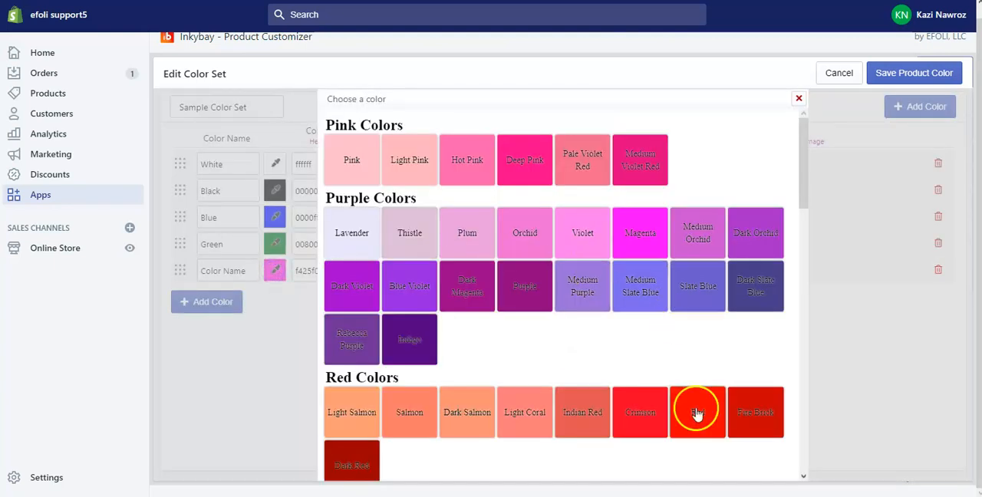
click(698, 409)
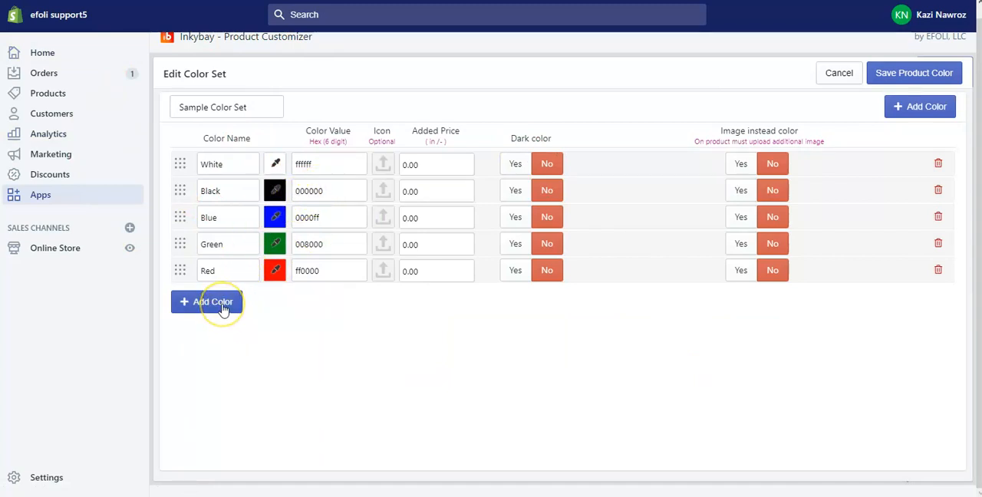
Enable using an image instead of color for Green and Red, and save the product color set
drag(344, 270, 259, 271)
click(365, 332)
click(741, 245)
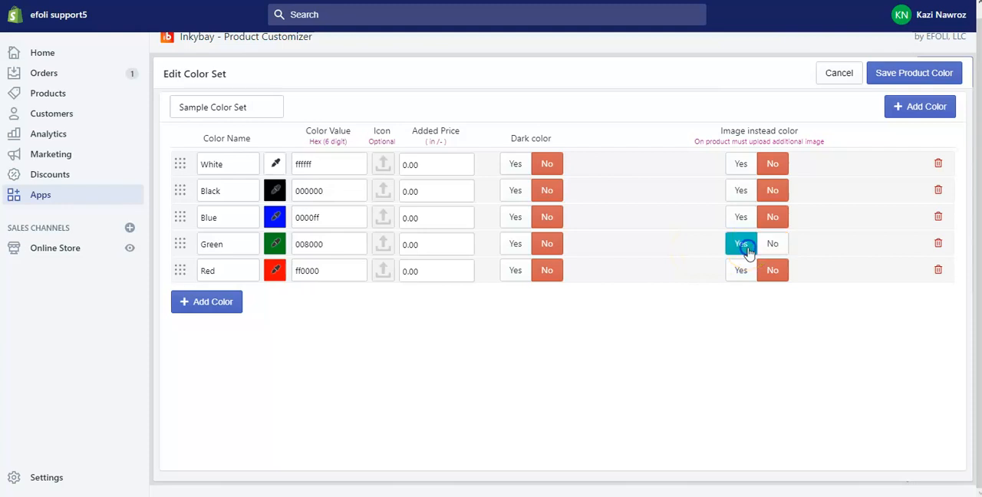
click(743, 271)
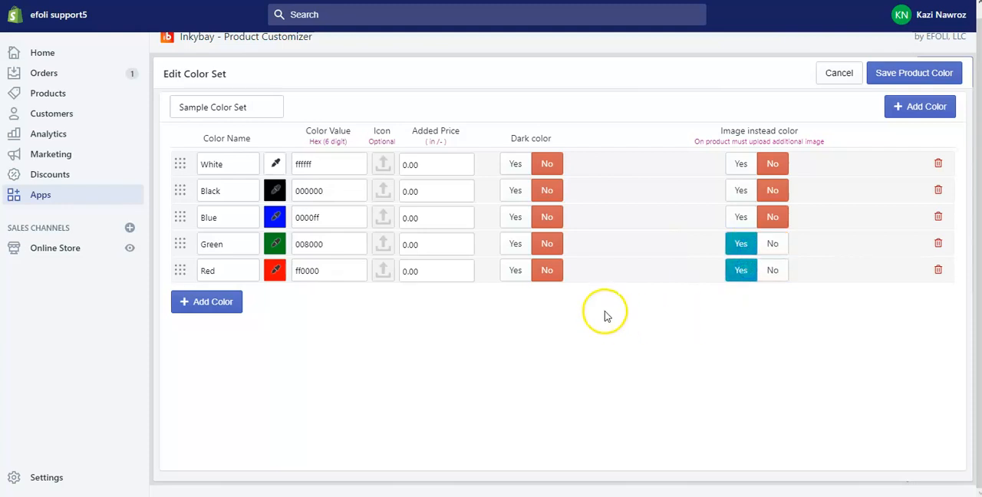
scroll(604, 315, up, 1)
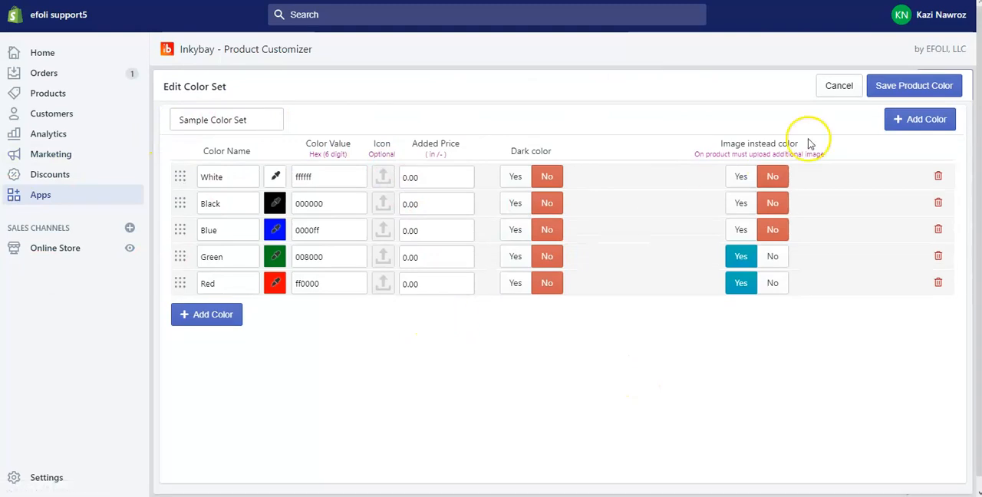
click(908, 88)
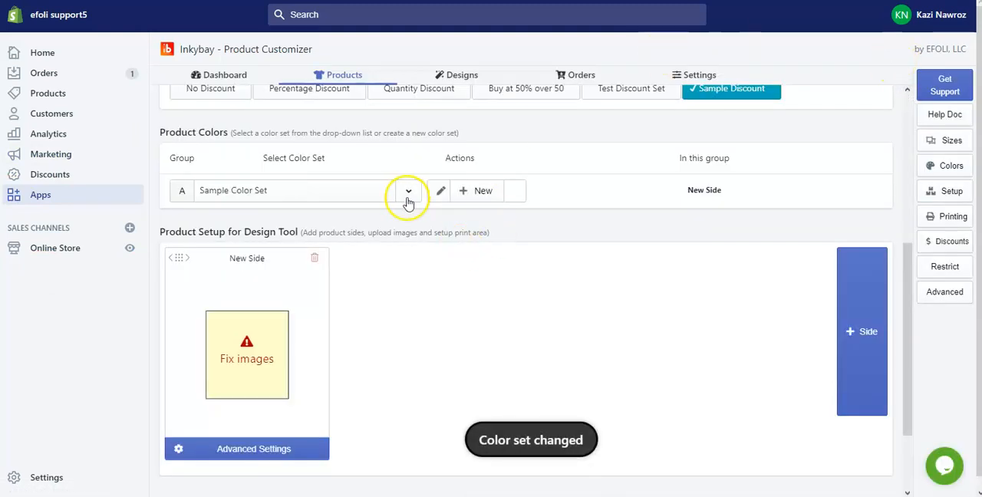
Open the advanced settings of the product's new side and rename that side Front
scroll(473, 358, down, 1)
scroll(473, 358, down, 2)
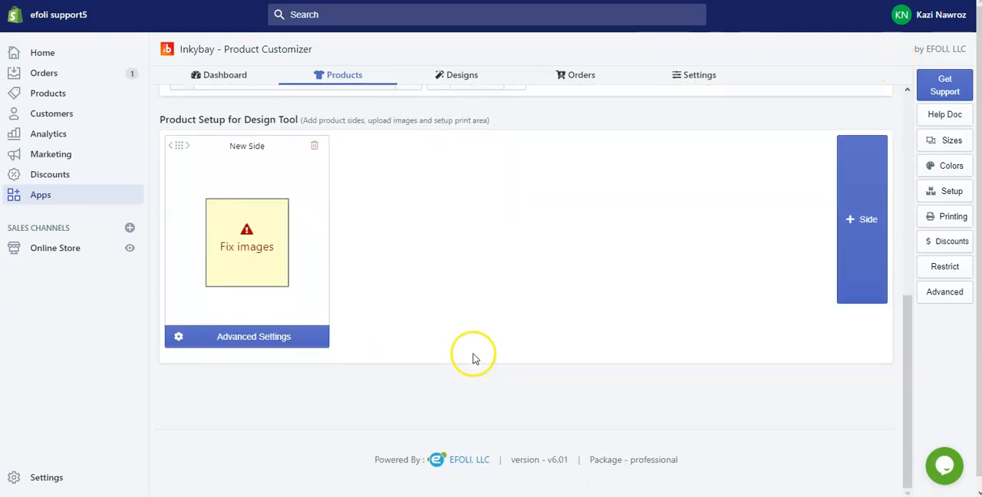
click(240, 341)
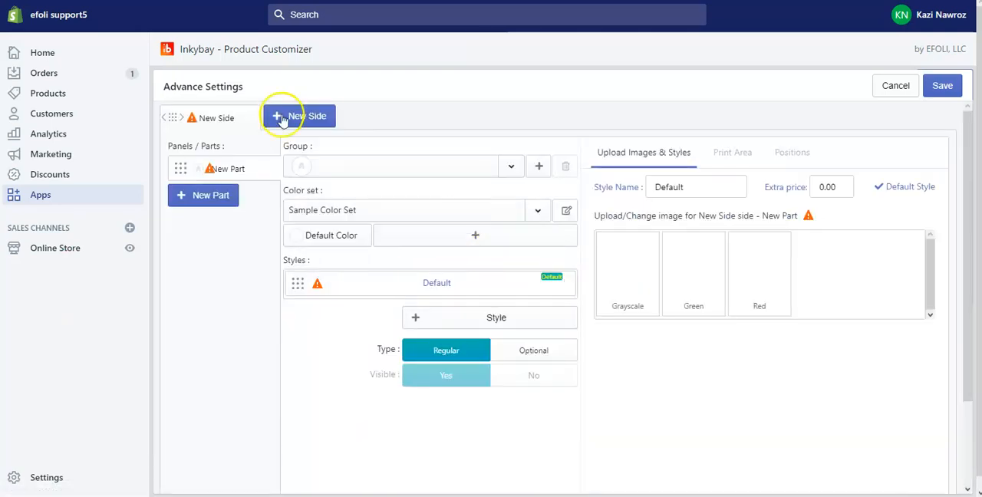
mouse_move(251, 167)
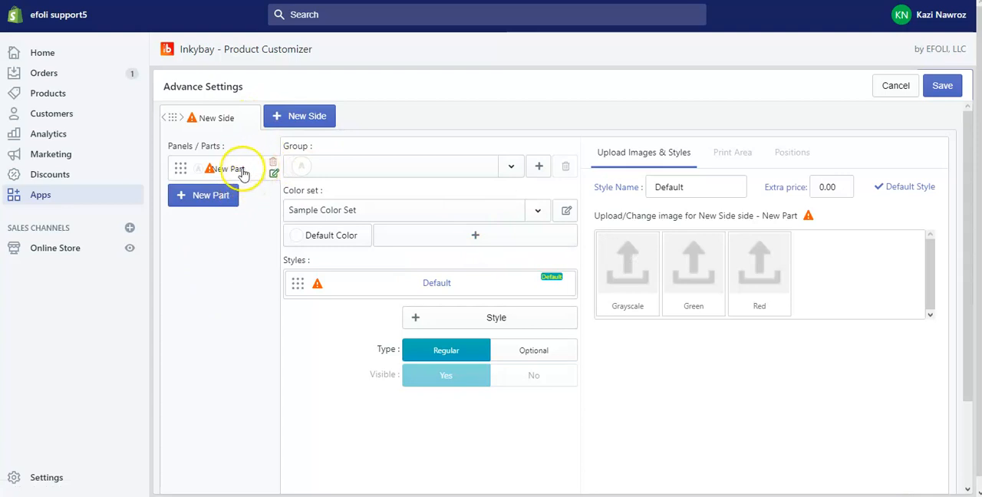
click(247, 170)
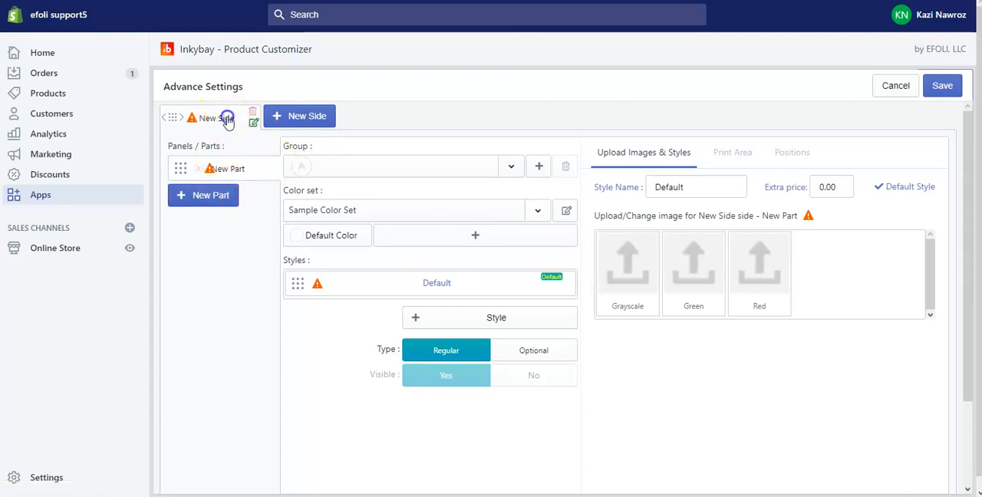
click(254, 122)
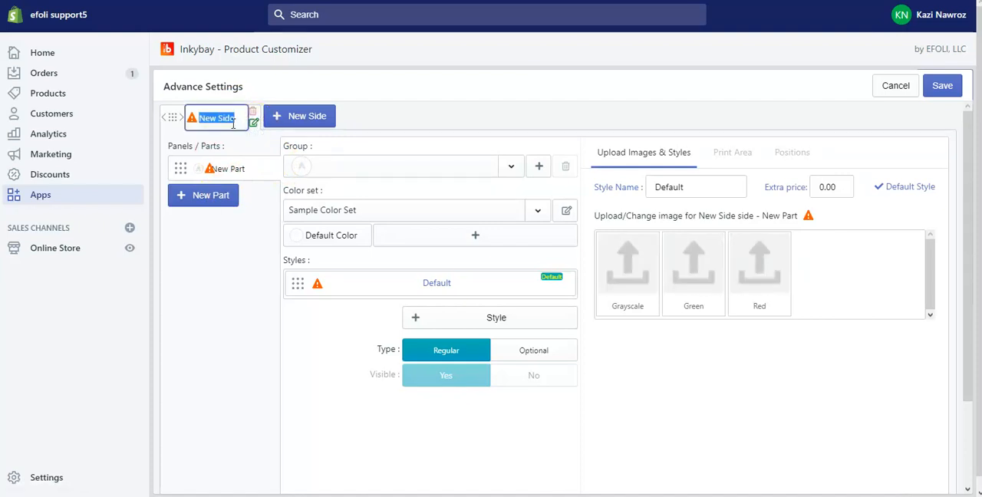
text(Front)
click(227, 277)
Add a second product side and name it Back
click(287, 116)
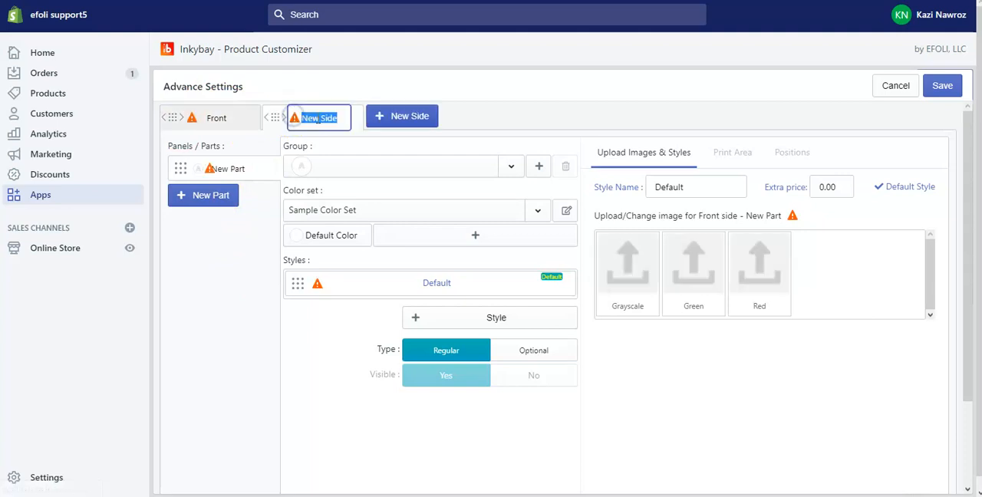
text(k)
click(221, 267)
Upload White Front, Green Front and Red Front from Product Pics as the Front side's Grayscale, Green and Red images
click(221, 115)
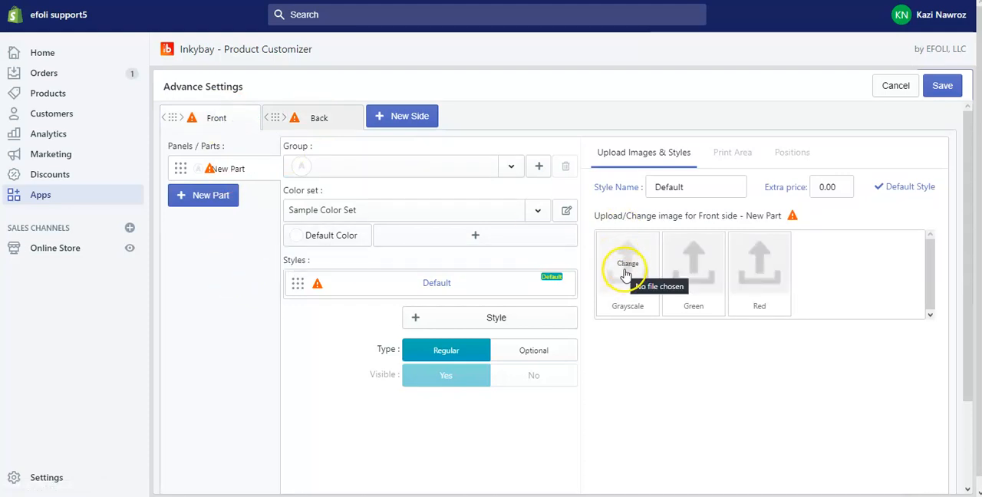
click(626, 271)
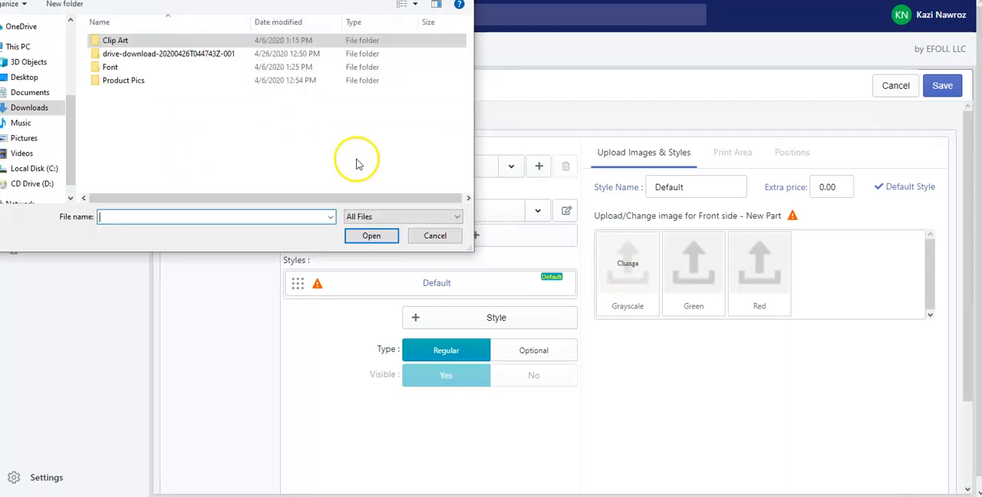
double_click(131, 84)
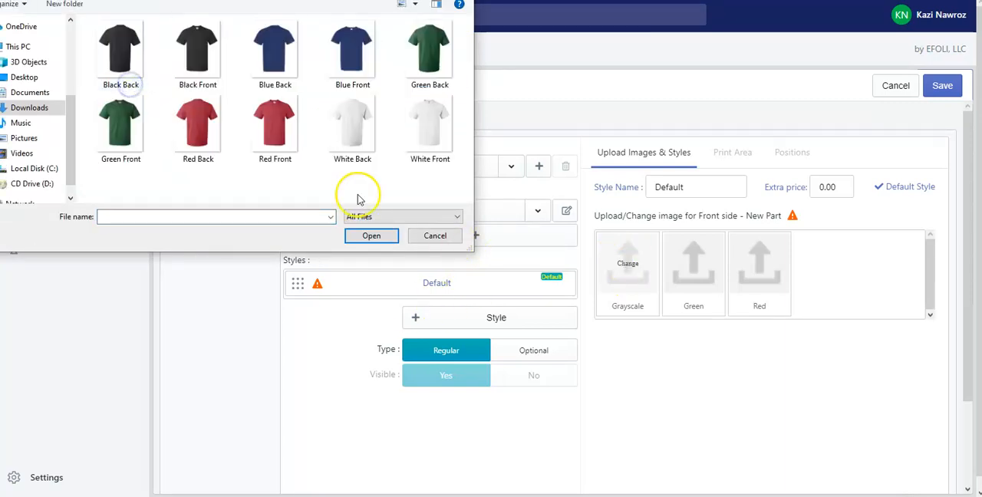
double_click(434, 130)
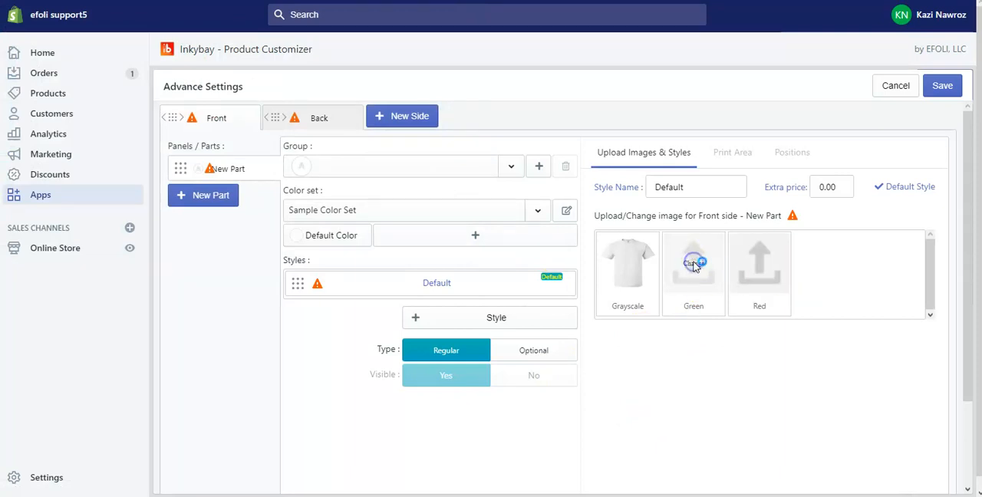
click(693, 310)
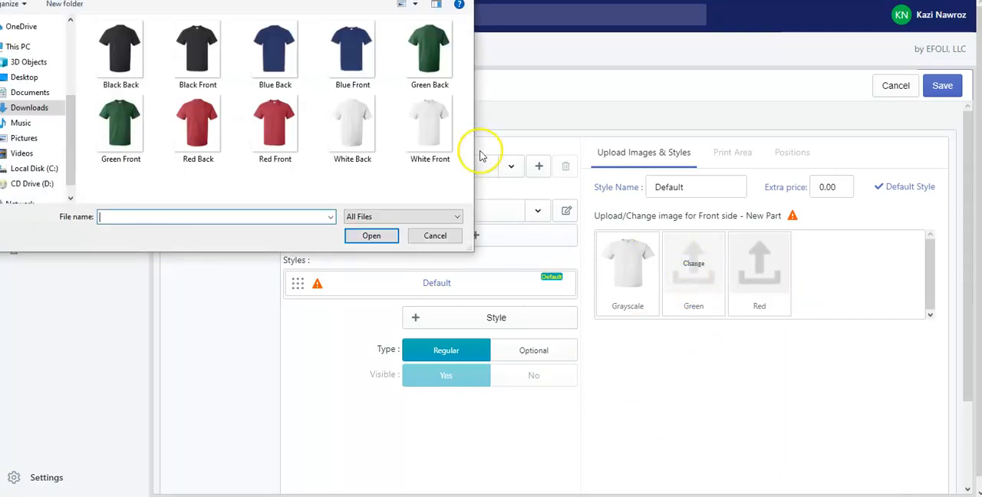
double_click(99, 116)
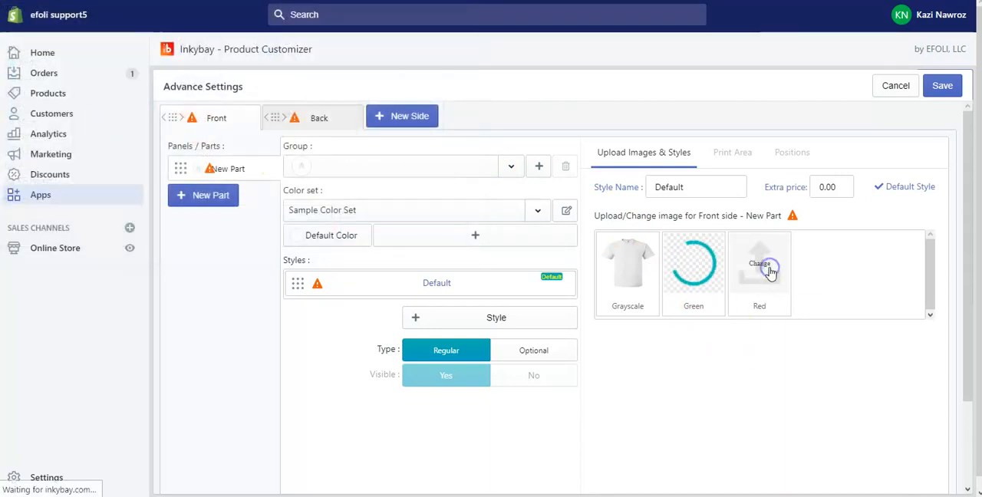
click(743, 266)
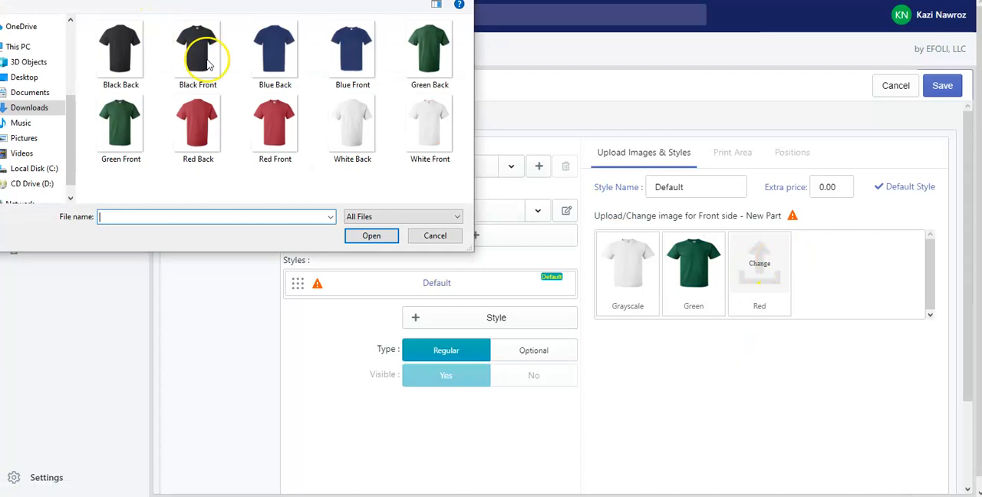
double_click(266, 117)
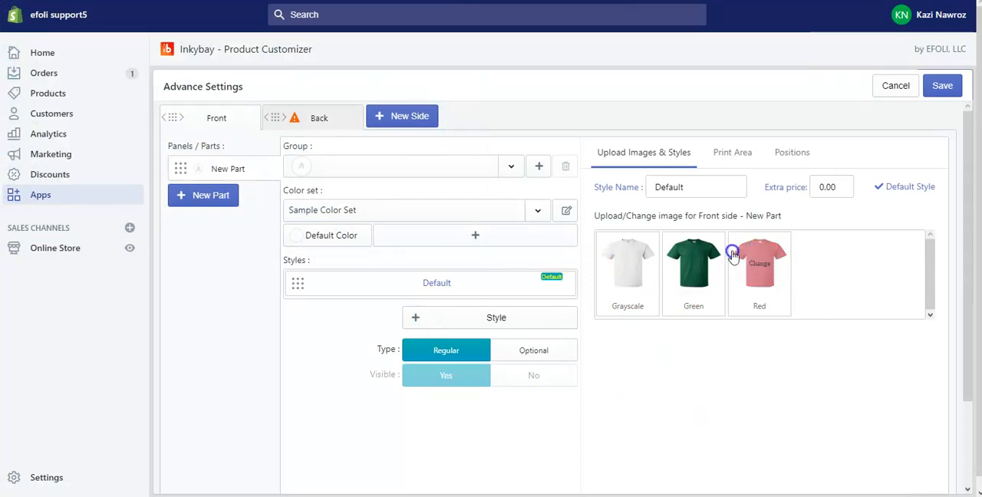
Upload White Front as the Back side's Grayscale image and Green Front as its Green image
click(295, 112)
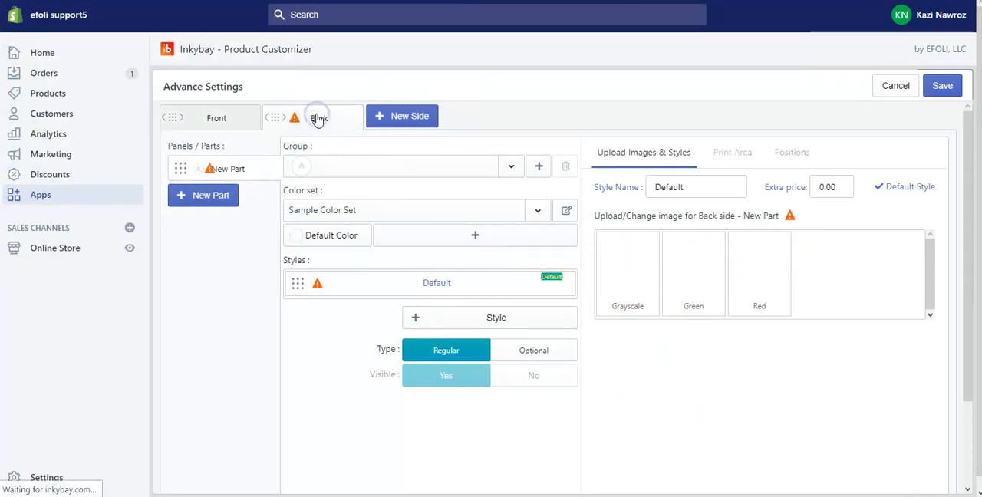
mouse_move(619, 272)
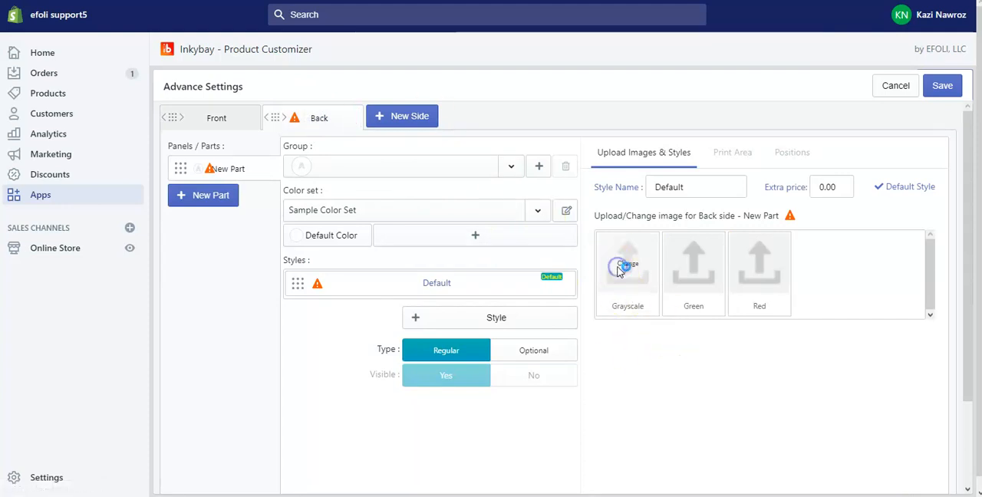
click(428, 132)
double_click(428, 132)
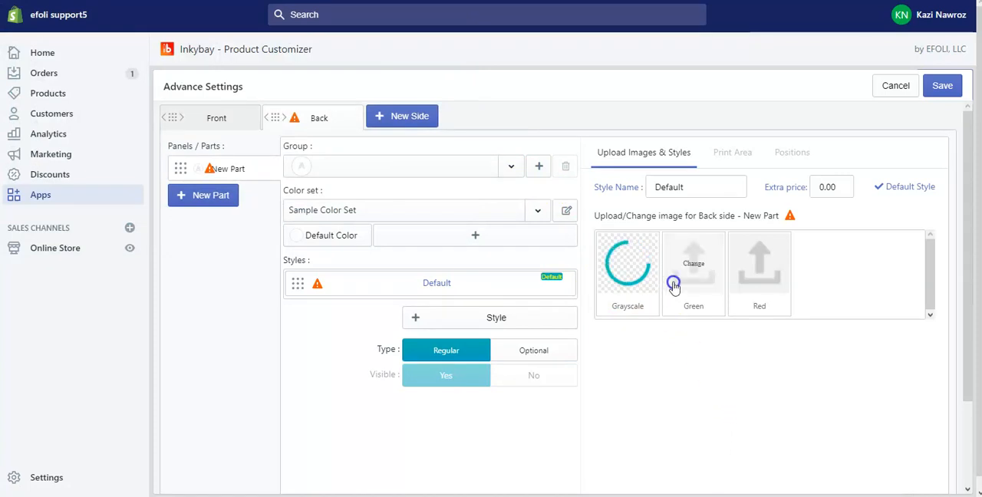
click(713, 269)
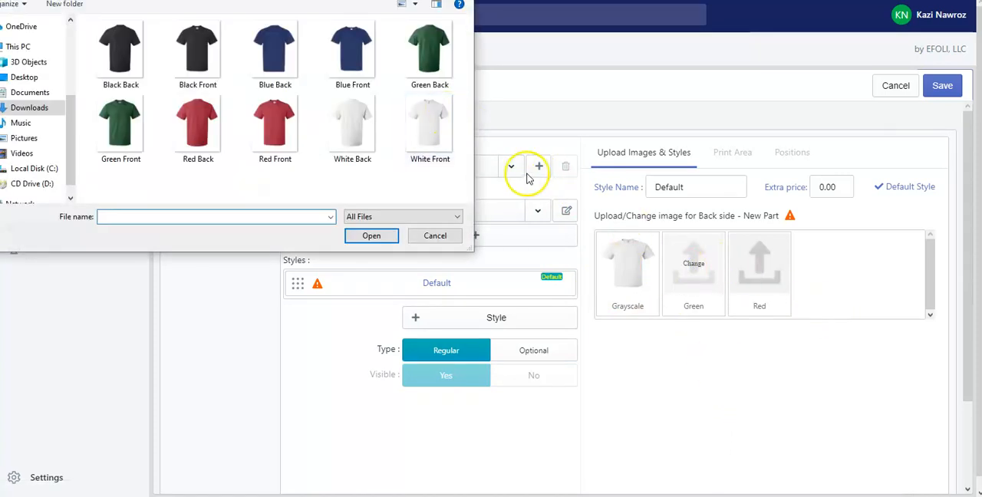
double_click(121, 122)
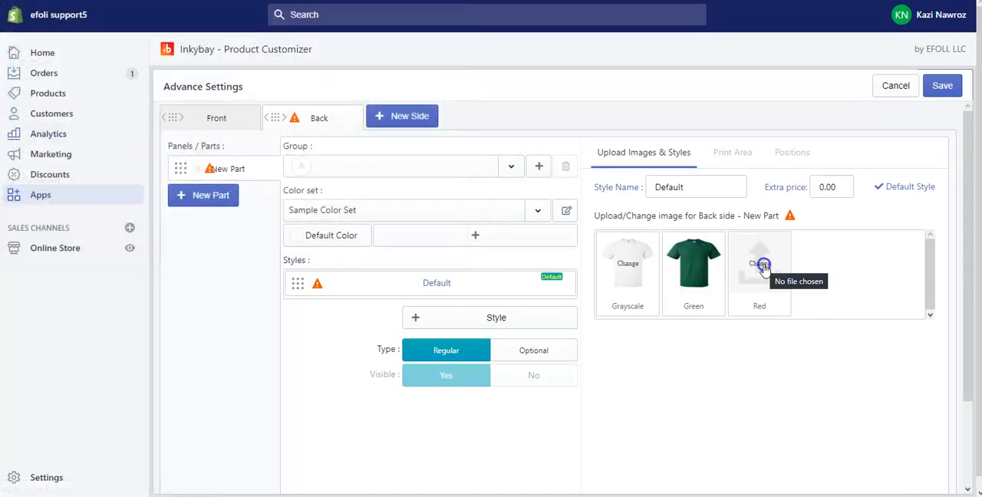
Upload Red Back as the Back side's Red image, and set its Grayscale and Green images to White Back and Green Back
click(765, 269)
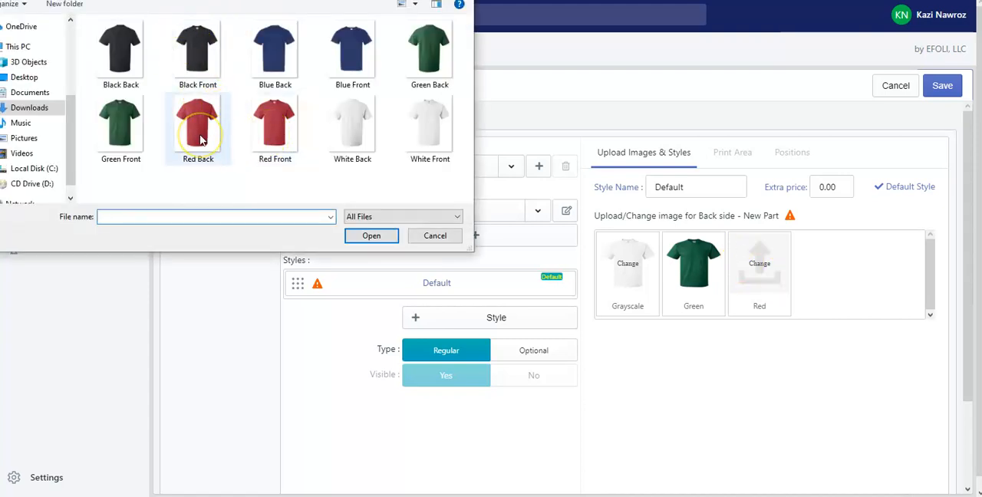
double_click(200, 139)
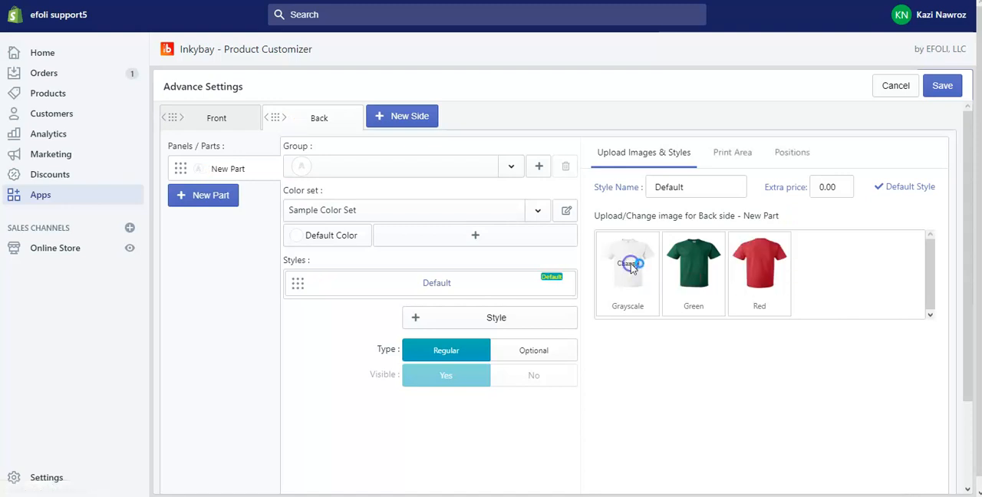
click(637, 251)
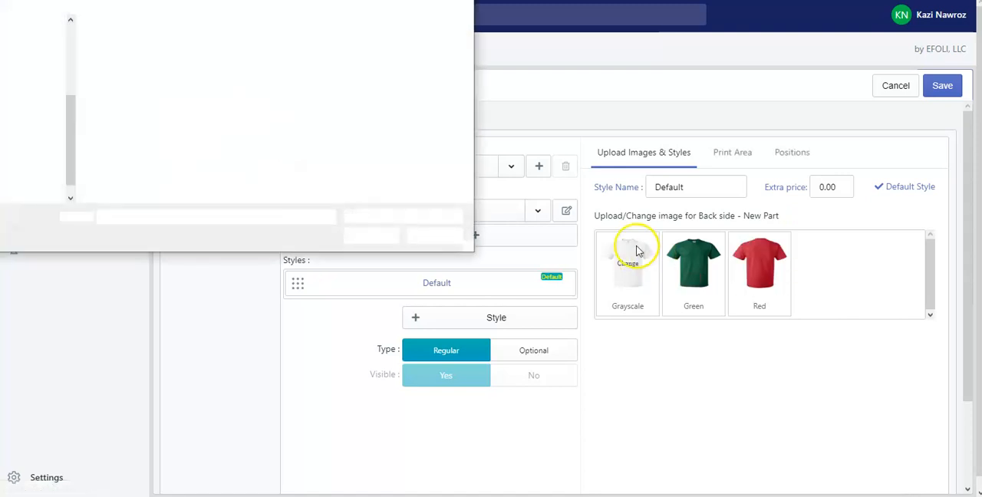
double_click(360, 135)
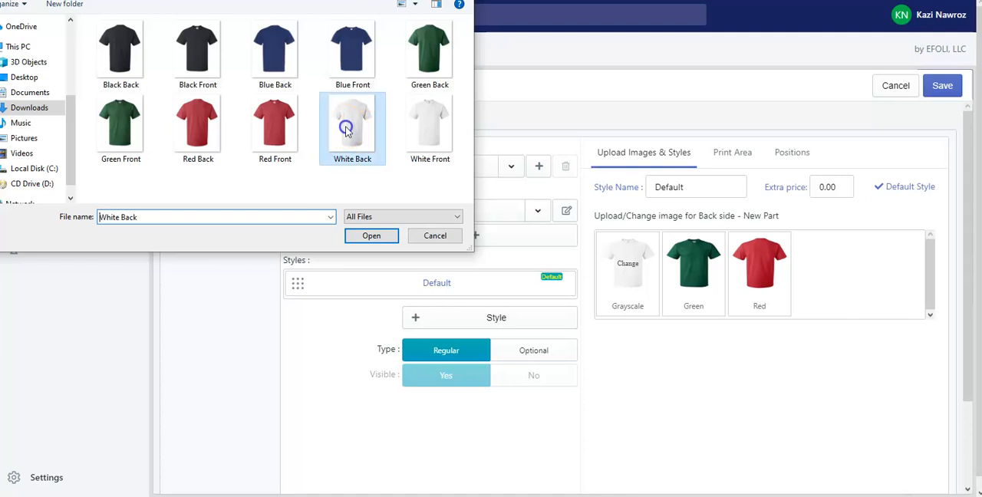
click(692, 267)
click(440, 51)
double_click(439, 51)
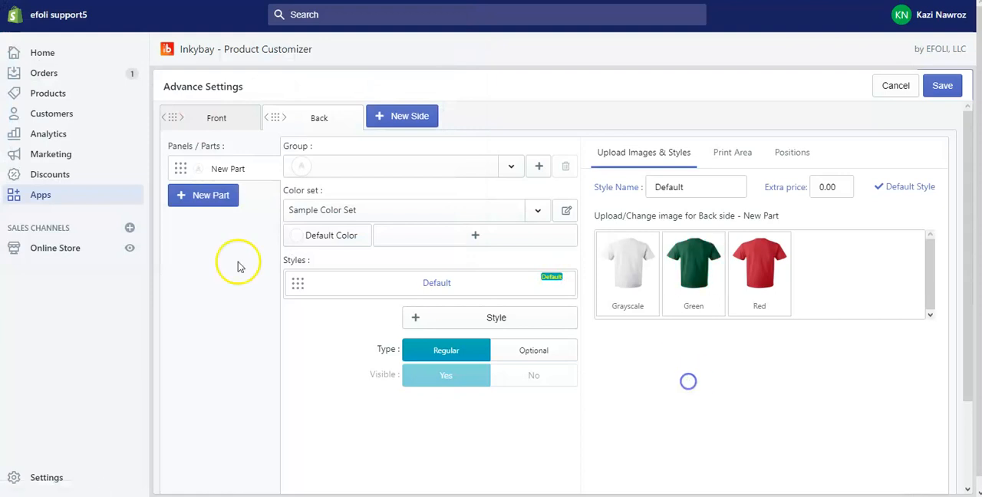
Fit the Front side's print area to the shirt's torso below the collar, about 18.5 inches wide and 35.2 inches high
click(211, 117)
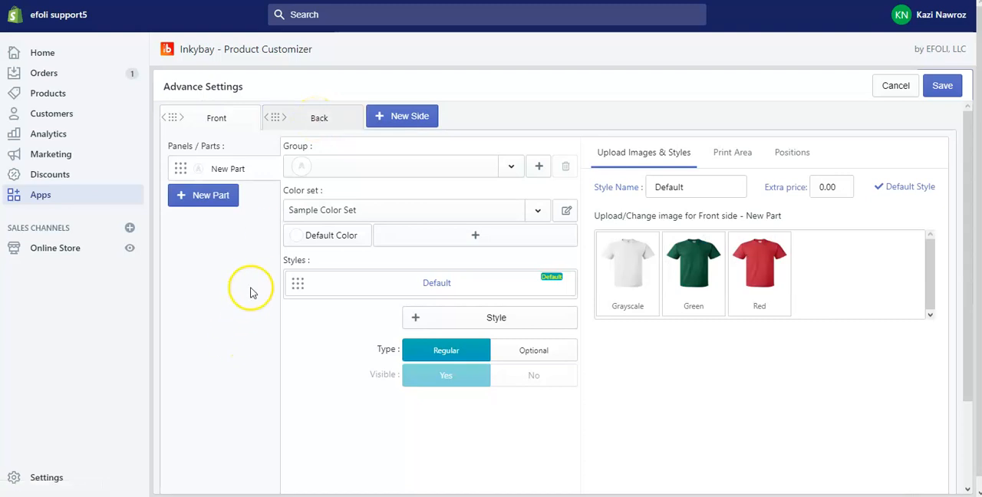
click(735, 153)
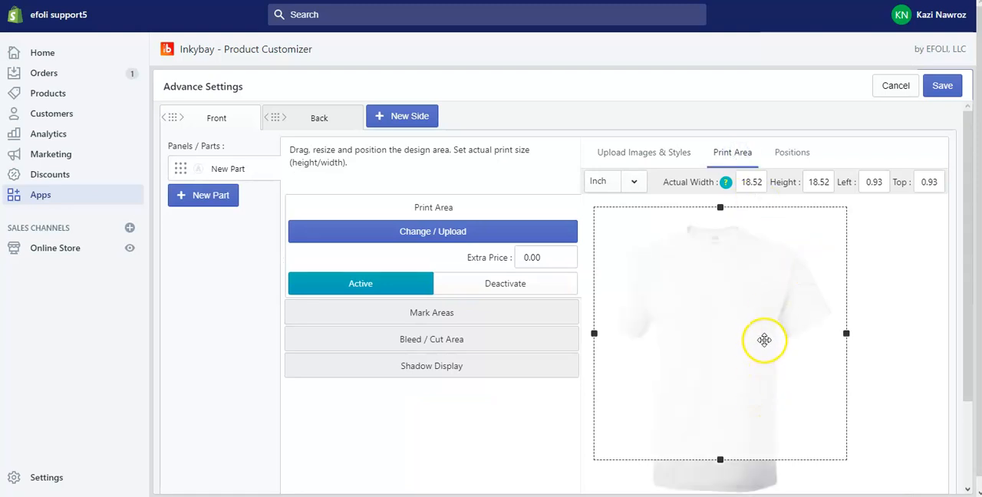
drag(757, 324, 745, 343)
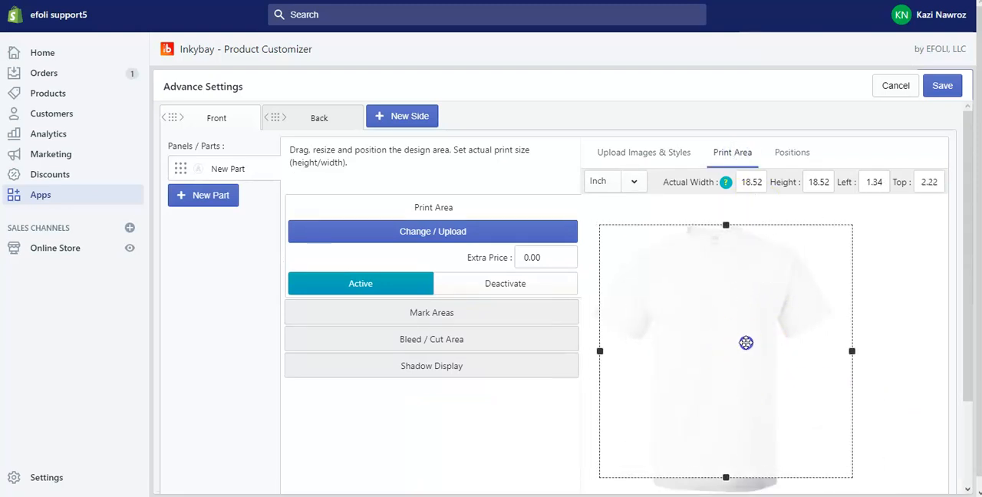
drag(848, 350, 785, 351)
drag(692, 228, 693, 256)
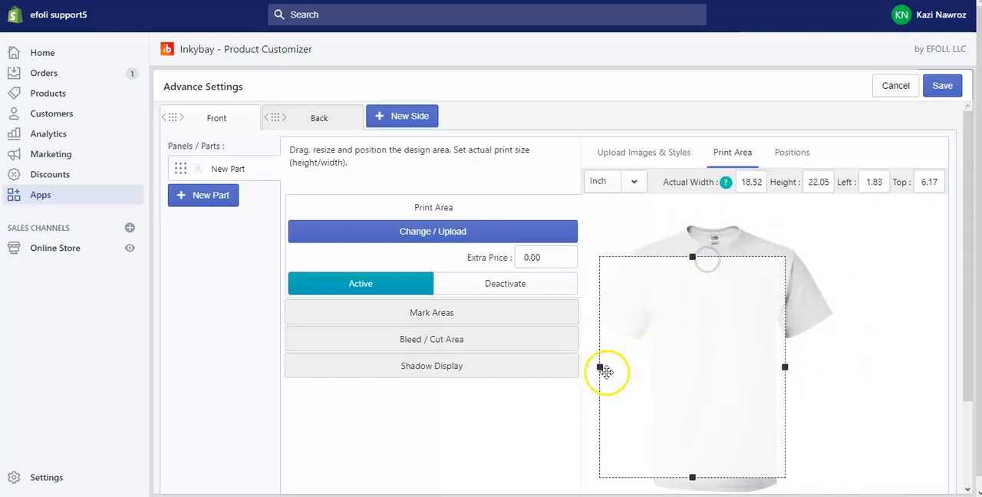
drag(602, 372, 657, 368)
drag(784, 371, 772, 369)
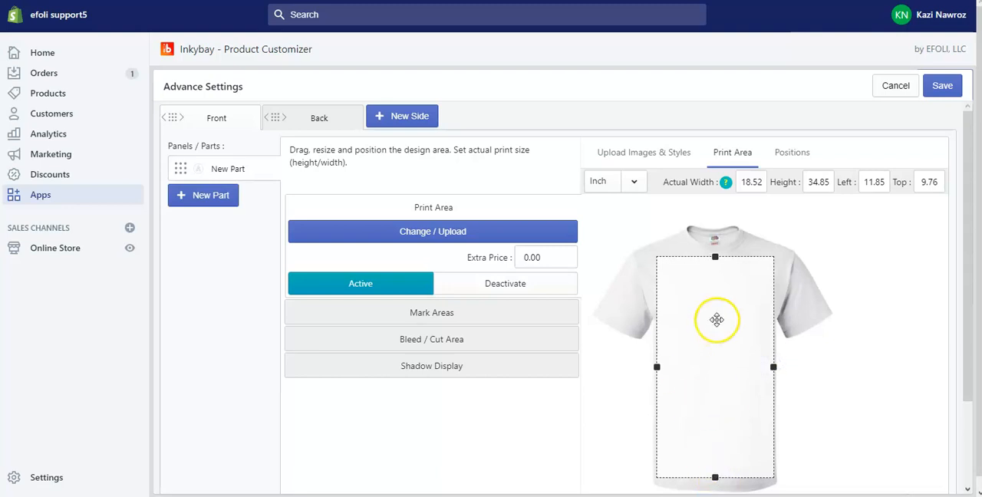
mouse_move(655, 365)
mouse_down()
mouse_move(679, 373)
mouse_move(659, 375)
mouse_up()
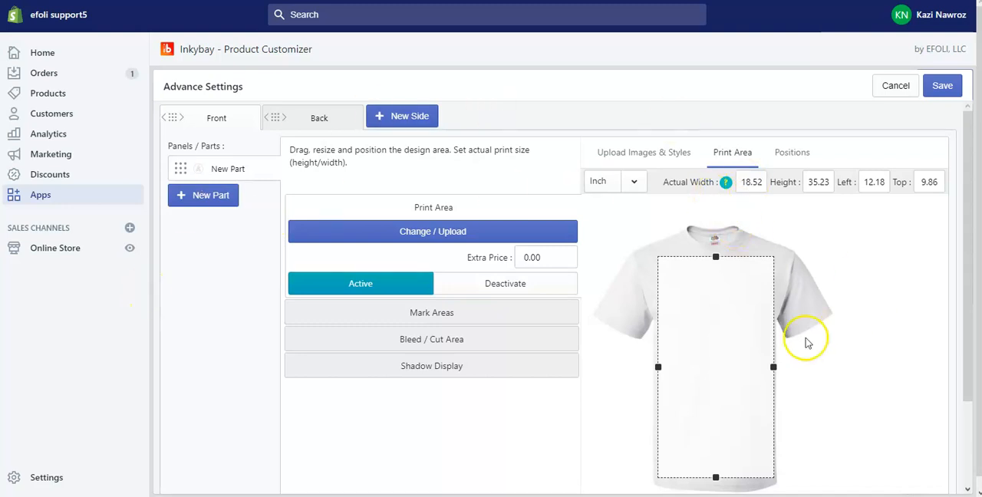
Fit the Back side's print area to the shirt's torso, about 18.5 inches wide and 37.3 inches high
click(303, 120)
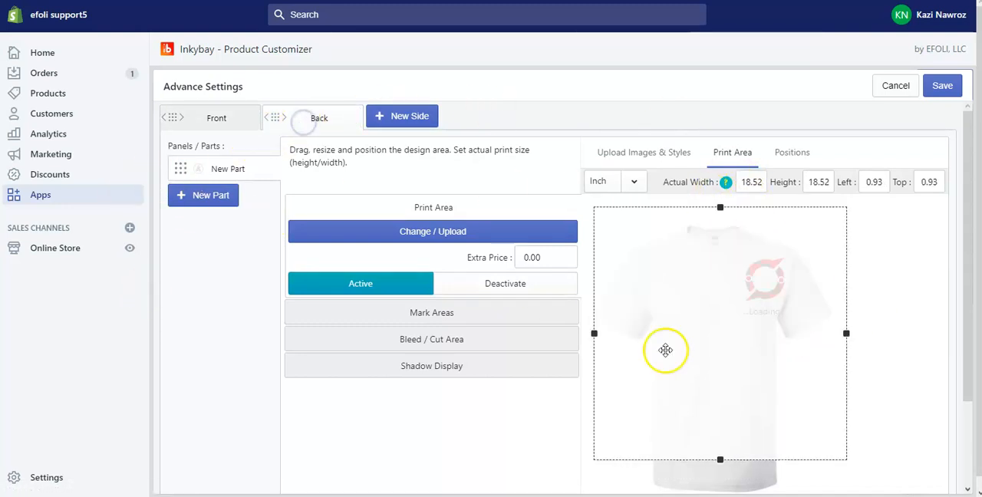
drag(719, 207, 721, 244)
drag(846, 351, 774, 350)
drag(594, 354, 658, 353)
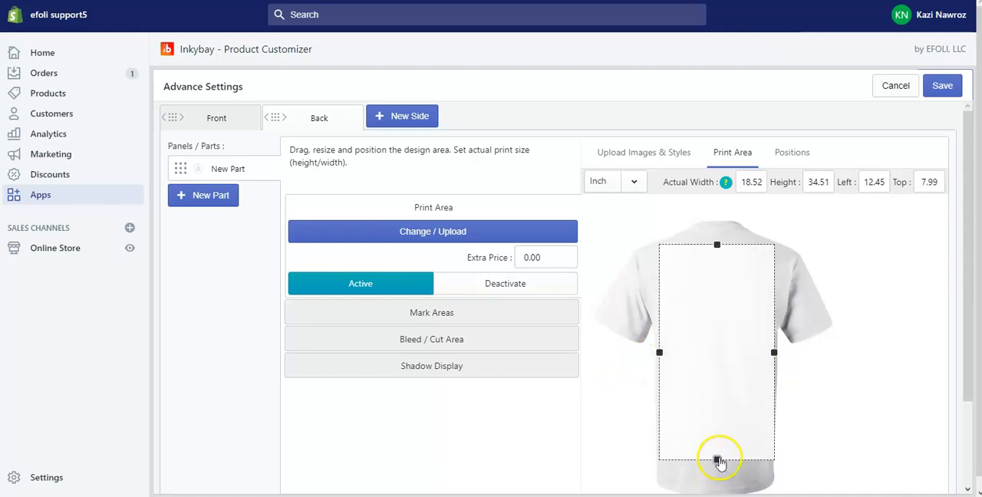
drag(717, 461, 720, 474)
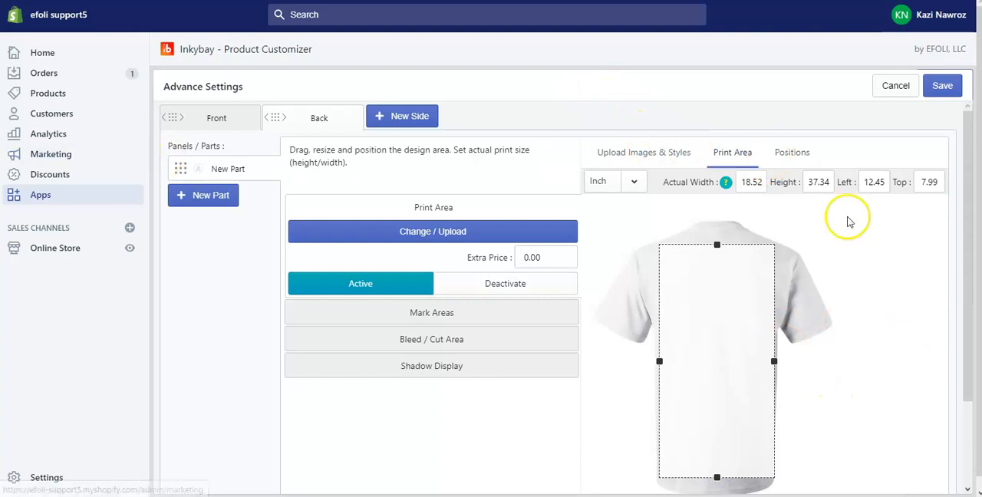
click(615, 154)
click(788, 151)
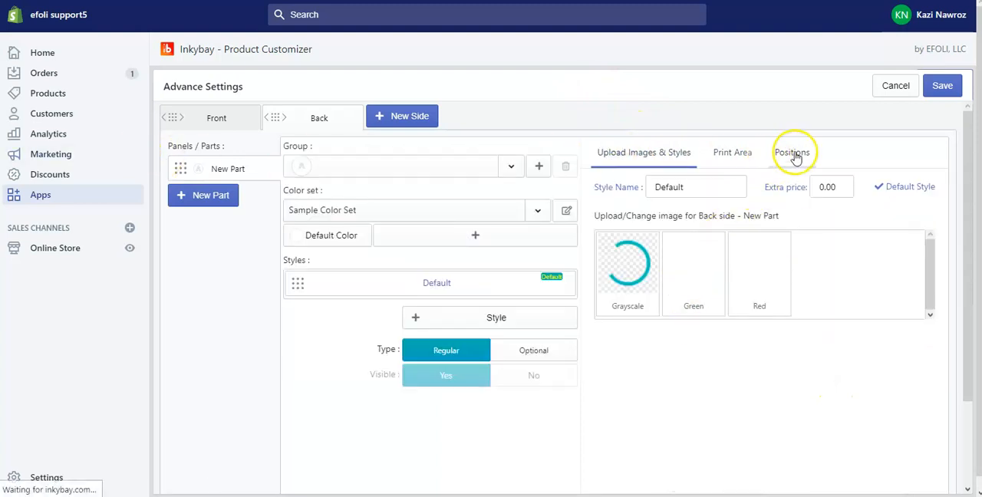
click(734, 154)
click(637, 154)
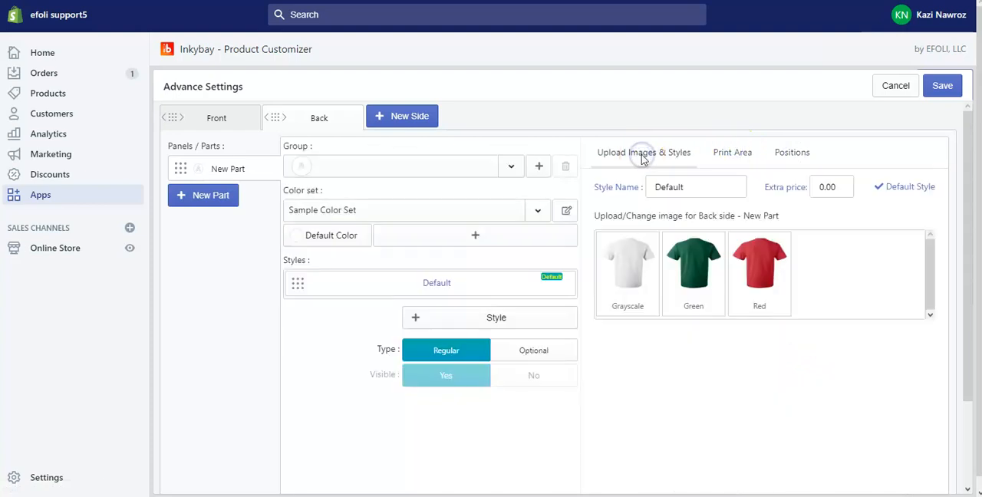
Save the advanced side settings and activate Test Product on the designer for customers
click(944, 86)
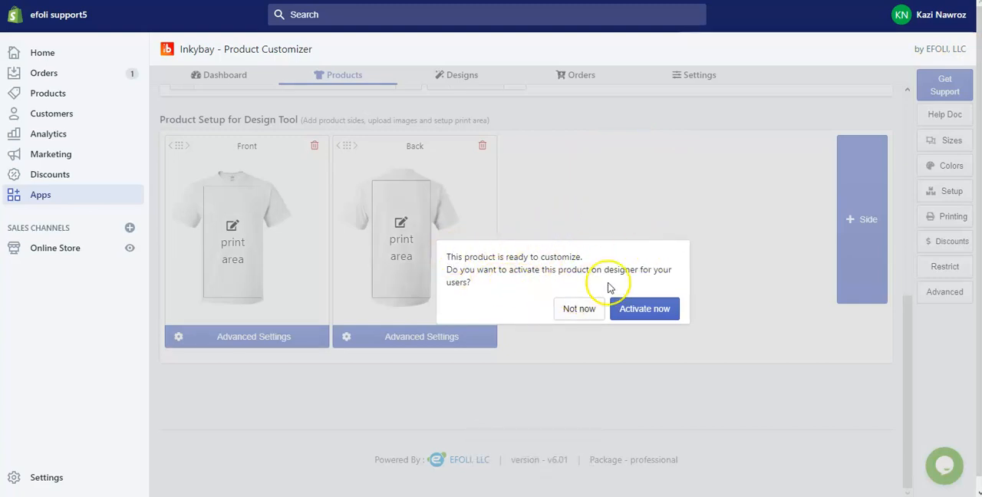
click(651, 312)
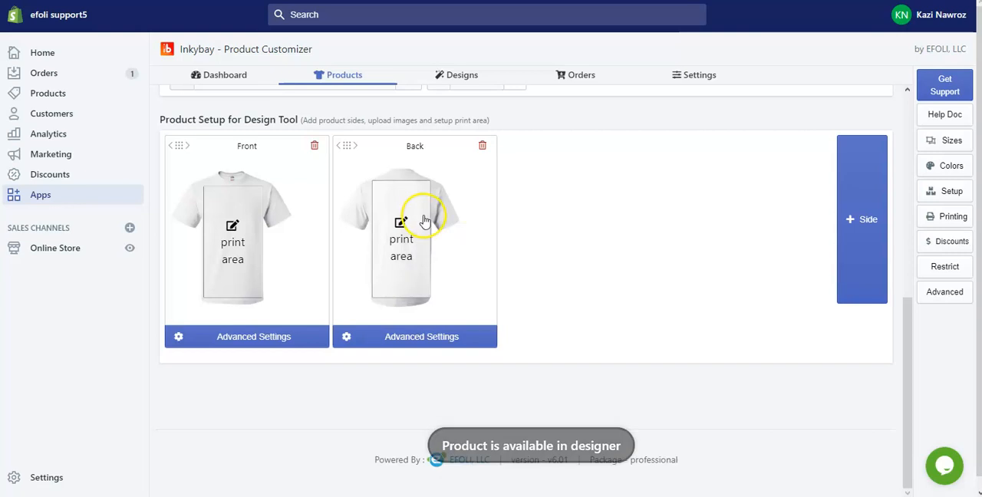
Open Test Product's designer view in the storefront and bring the shirt design tool into view
scroll(422, 213, up, 10)
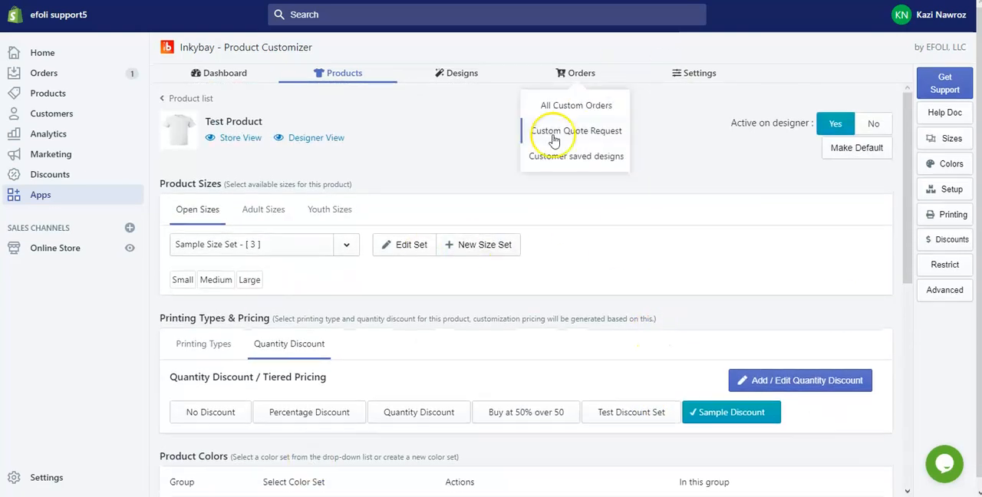
scroll(383, 241, down, 5)
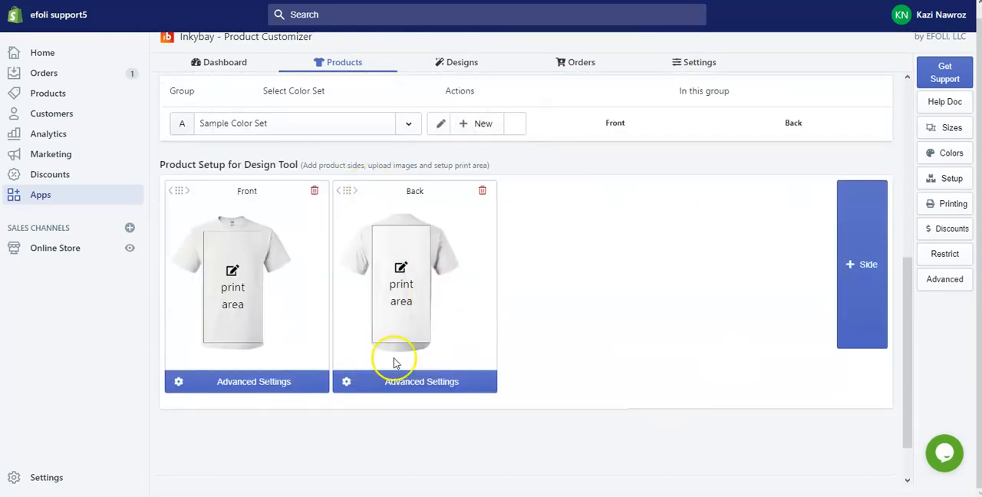
scroll(215, 257, up, 5)
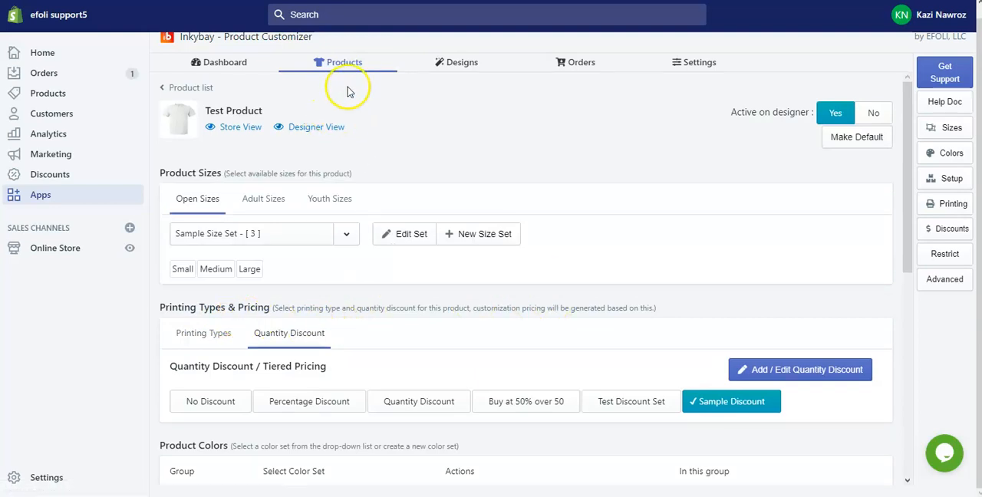
click(311, 128)
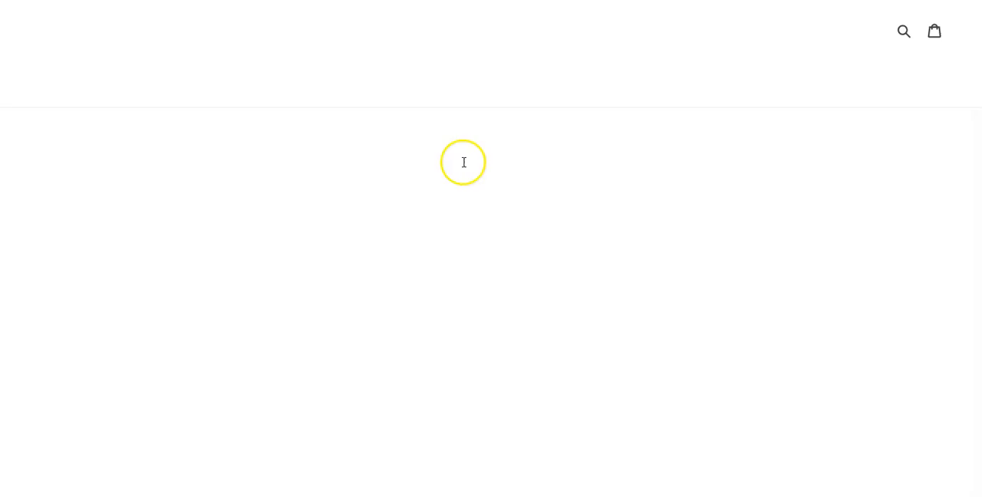
scroll(471, 199, down, 3)
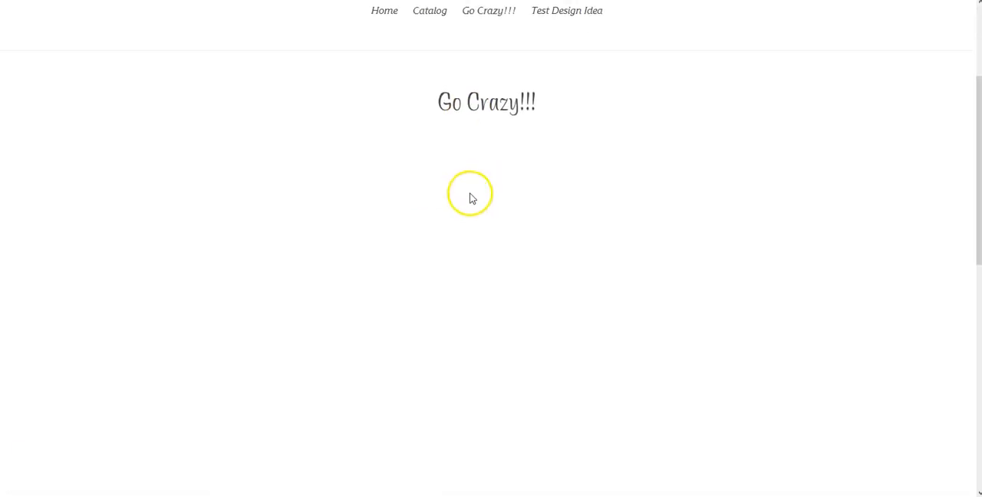
scroll(471, 192, down, 1)
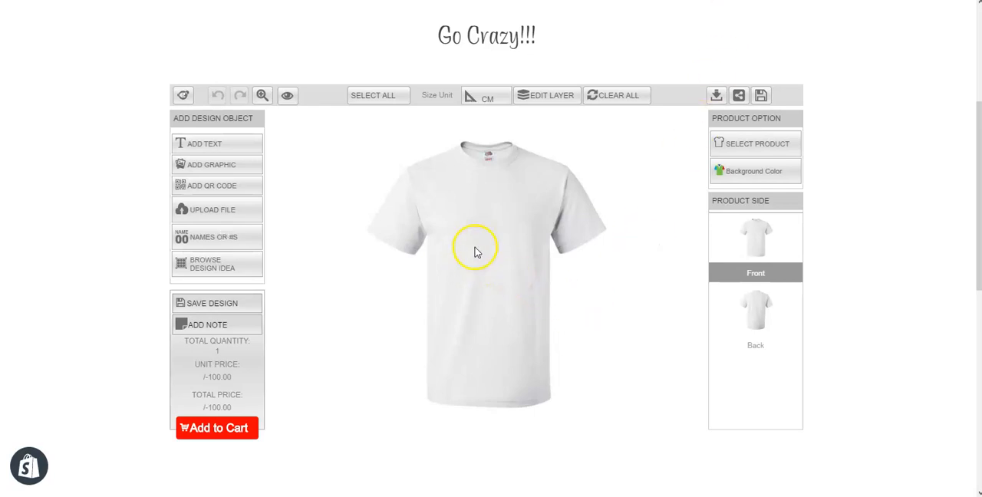
Change the shirt's background color to Red and finally to Green
click(787, 178)
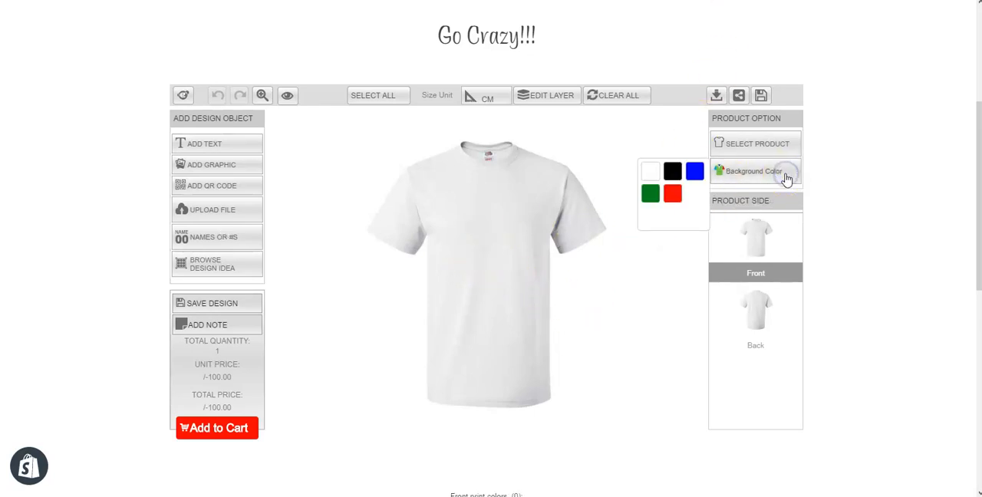
click(673, 194)
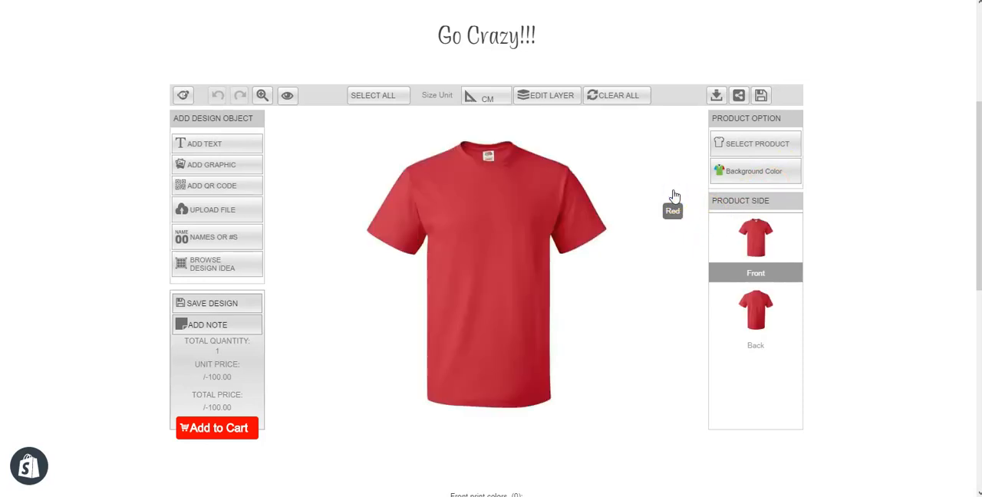
click(749, 184)
click(681, 261)
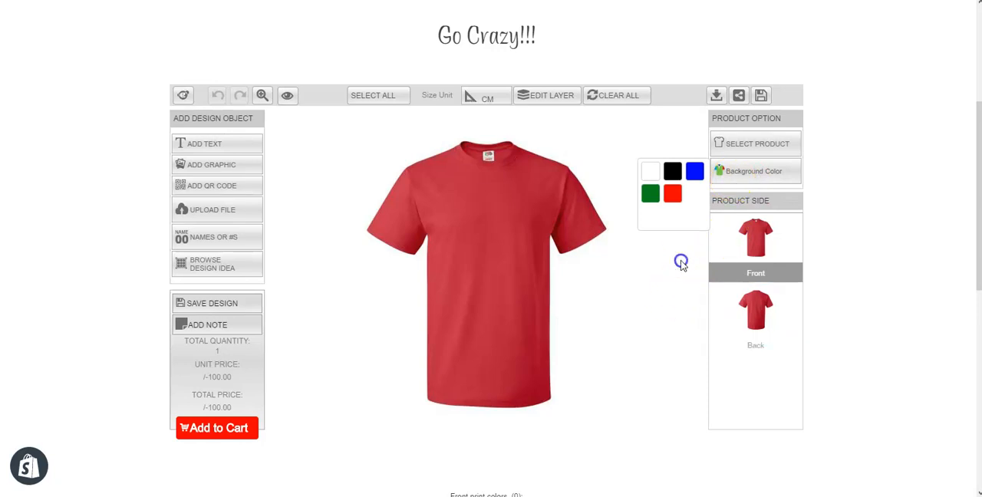
click(649, 194)
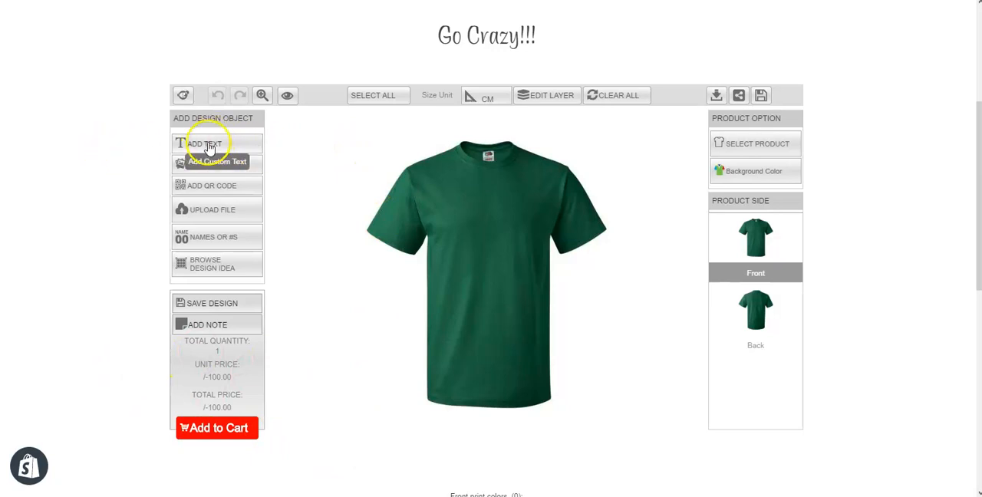
Try adding a text object to the shirt's front, coloring it Peach and resizing it
click(209, 145)
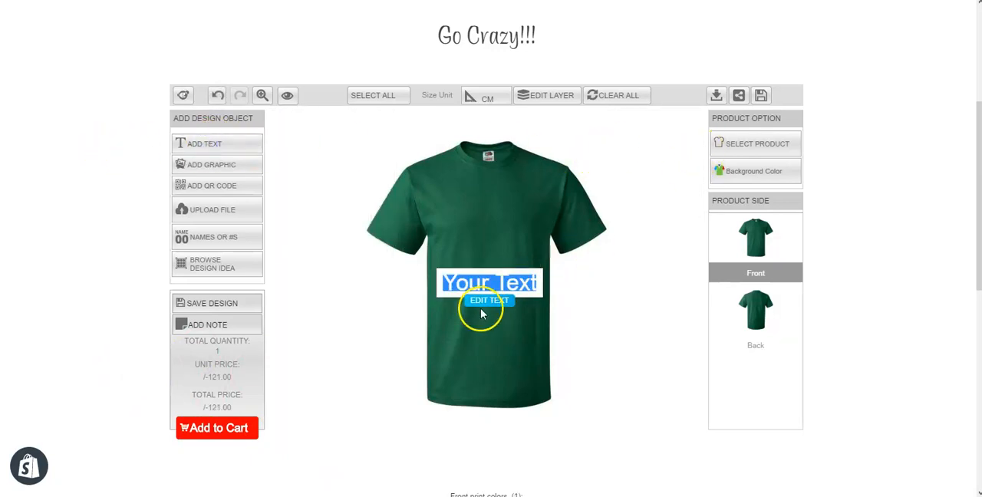
click(486, 282)
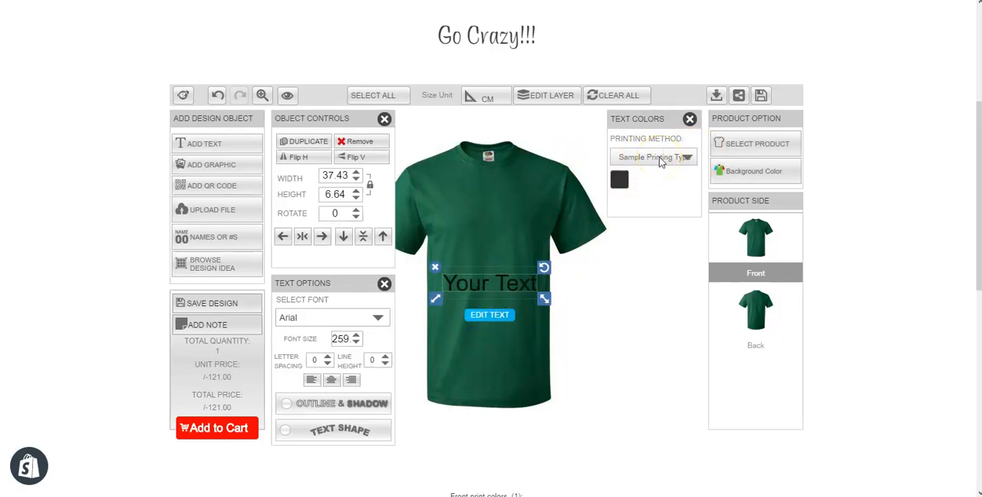
click(620, 179)
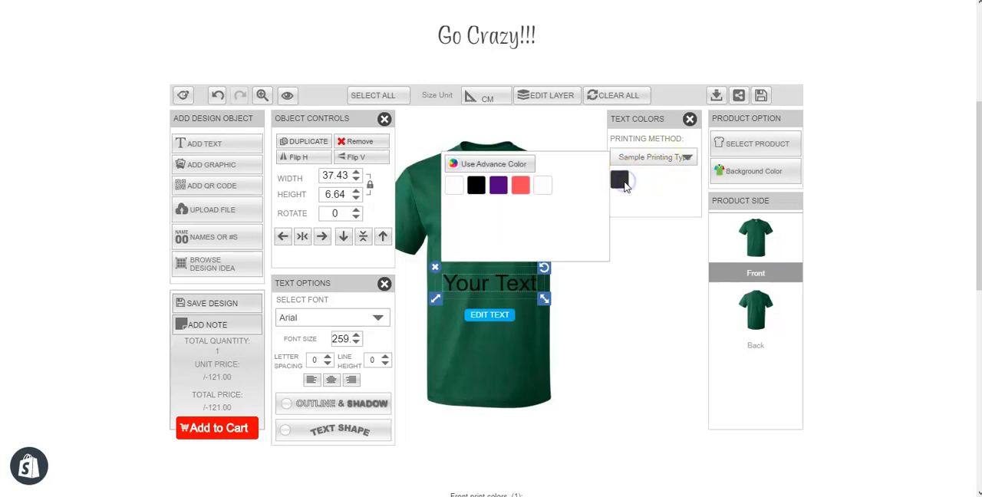
click(520, 186)
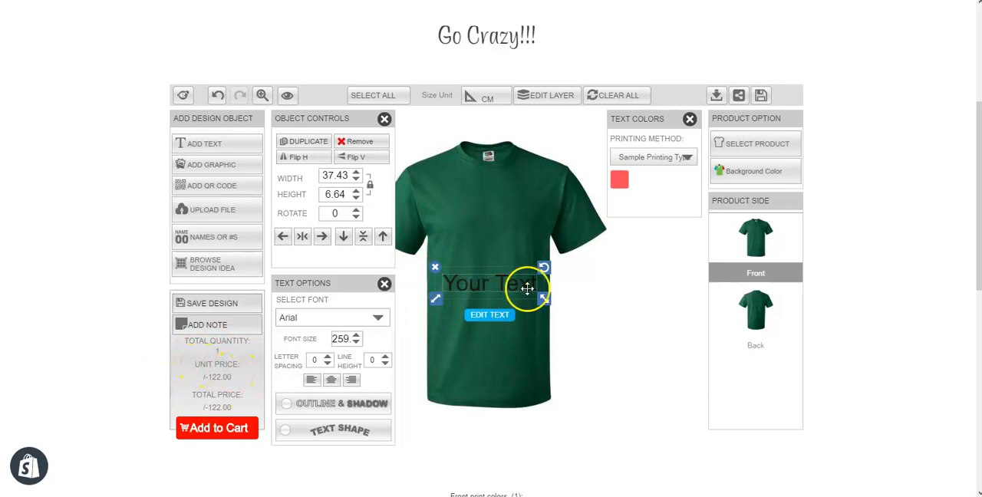
drag(545, 299, 533, 318)
mouse_move(458, 495)
click(506, 466)
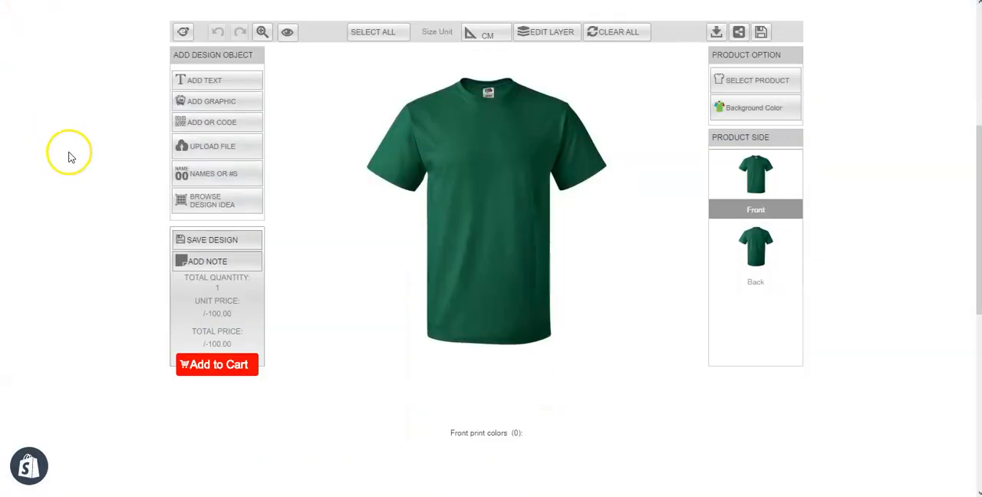
Add a default text object to the empty shirt front and remove it again
click(203, 84)
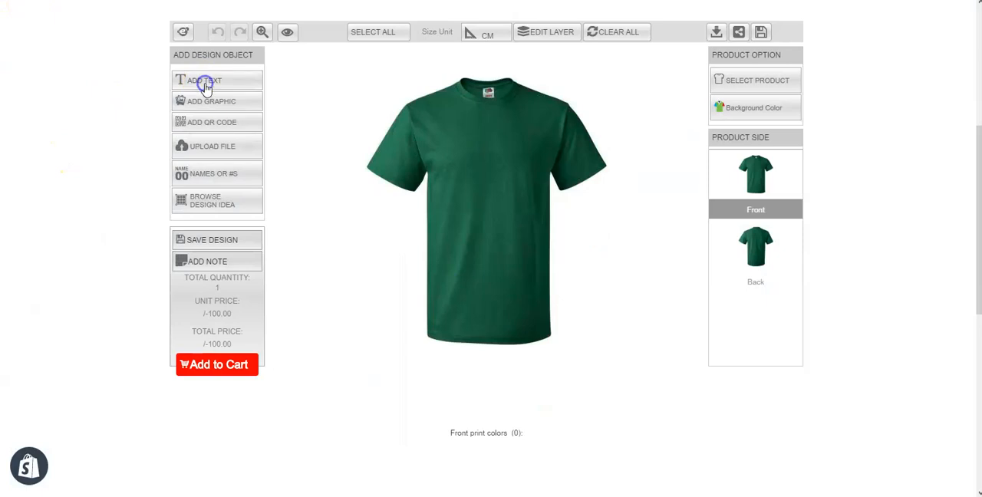
click(489, 305)
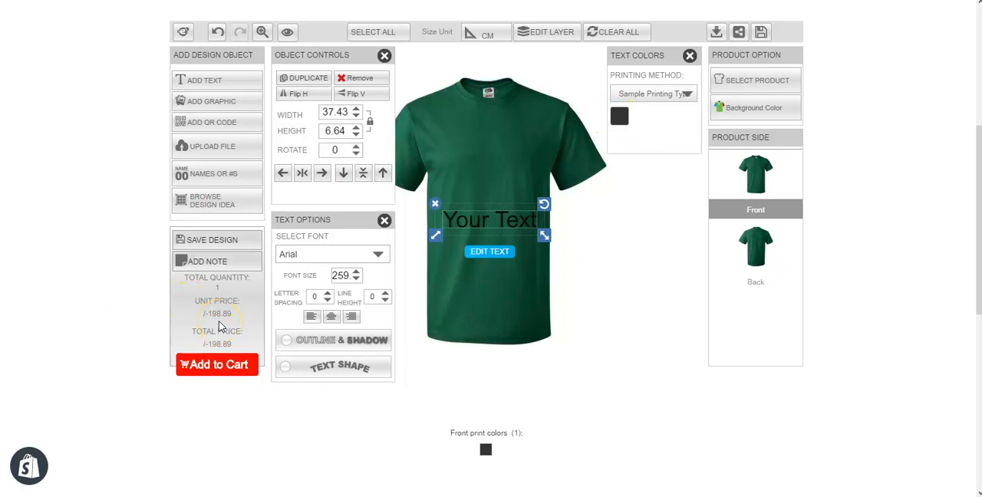
click(435, 203)
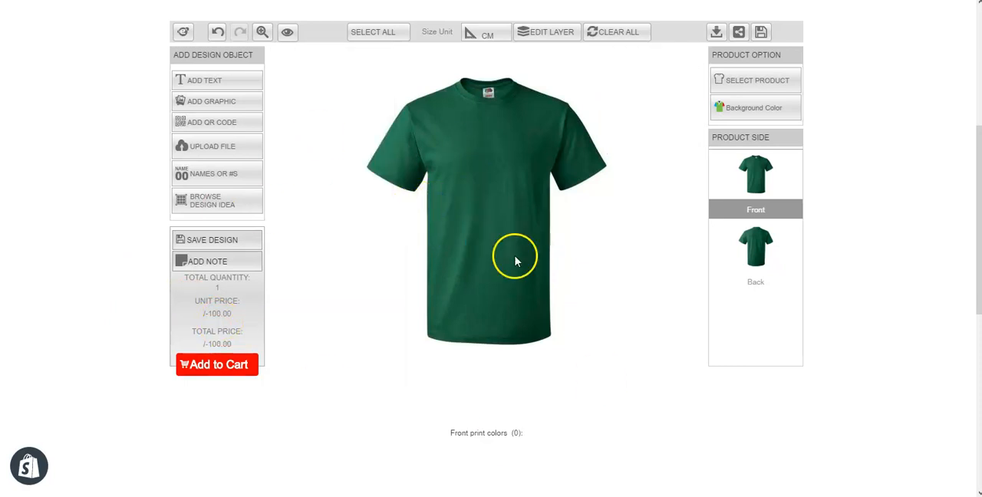
Place a new "Your Text" object on the green shirt's Front side
click(198, 79)
double_click(508, 216)
click(508, 261)
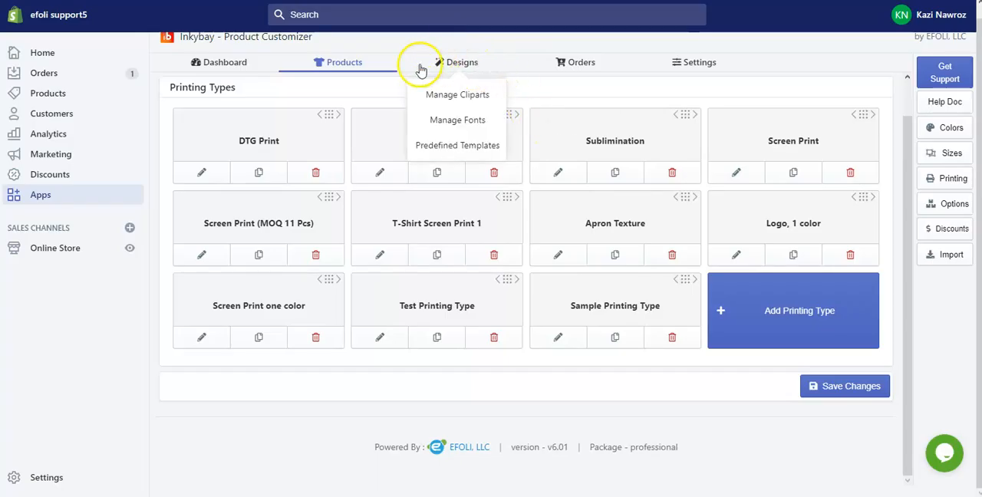
In the Inkybay admin, open Sample Printing Type and review its basic pricing and price per size range
mouse_move(326, 116)
click(340, 173)
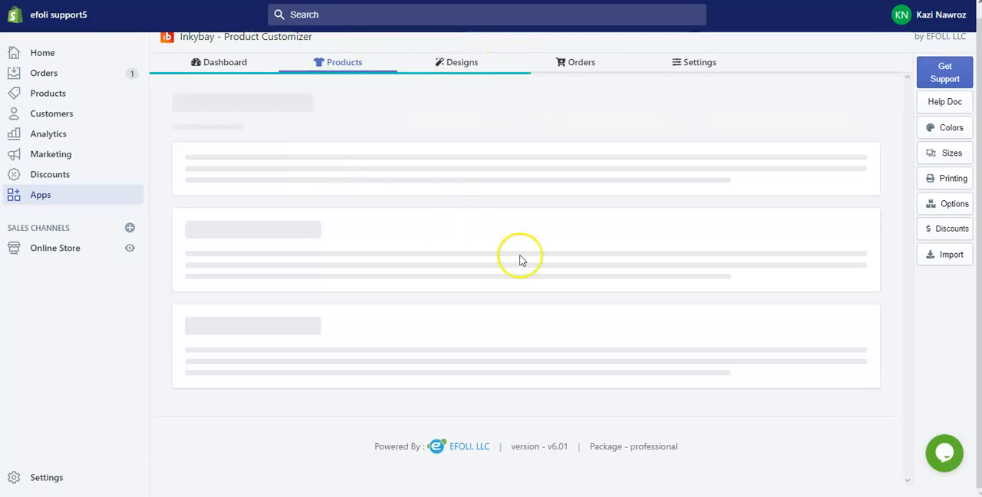
click(554, 380)
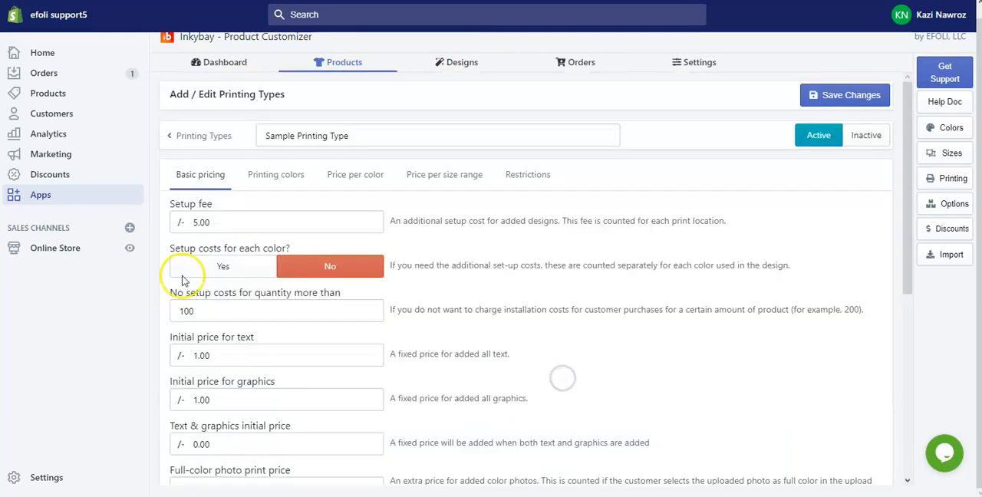
scroll(241, 223, down, 3)
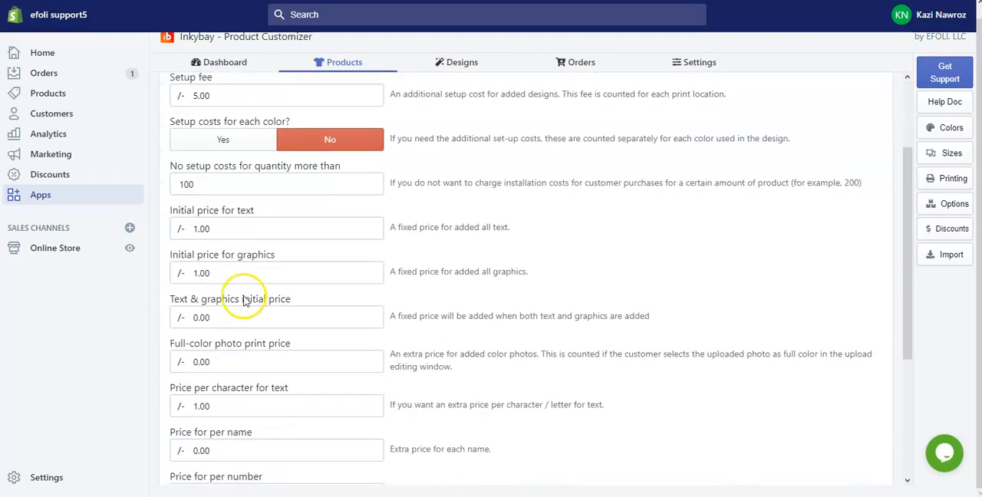
scroll(346, 300, down, 5)
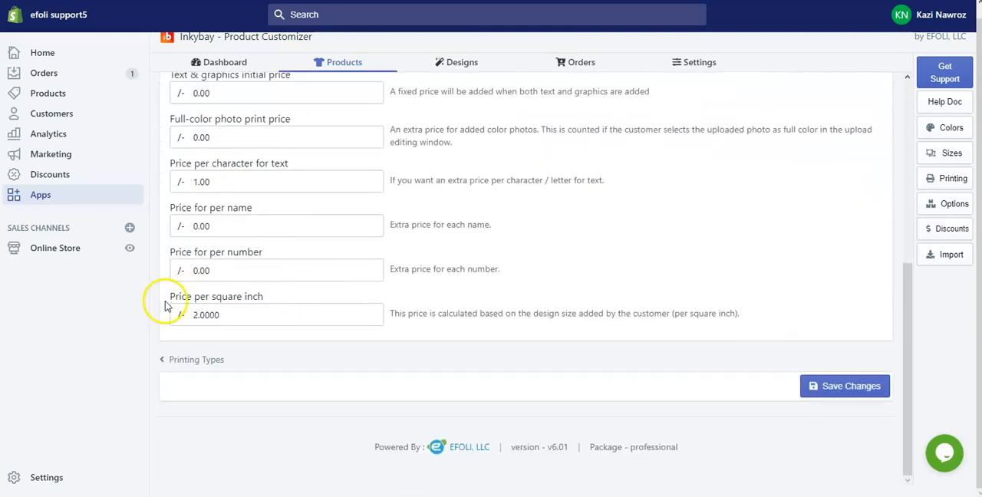
scroll(454, 259, up, 10)
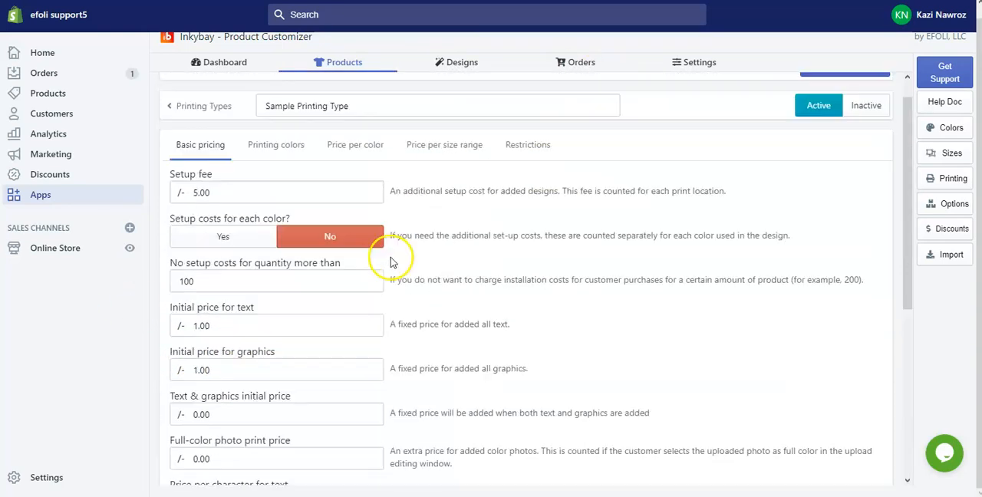
click(445, 187)
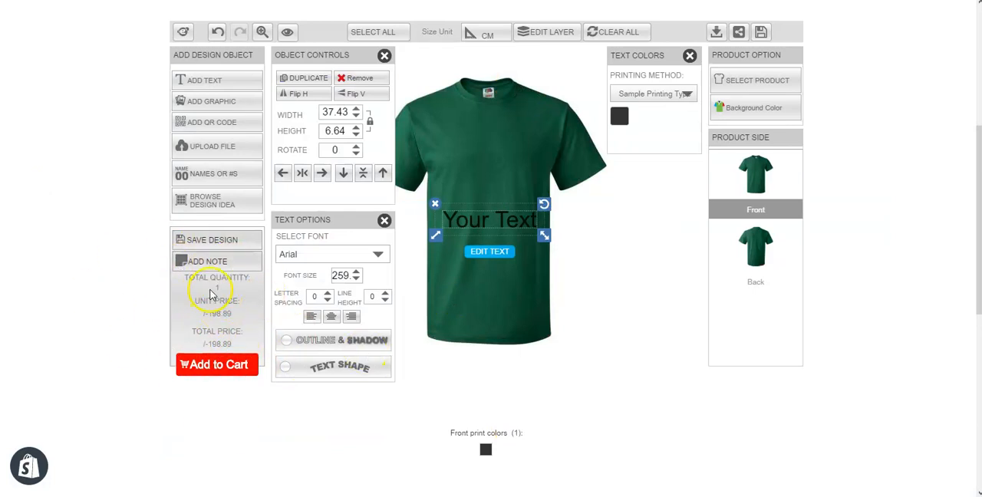
In the storefront designer, shrink the front text to about 34.4 by 6.1 cm and recolor it, trying Peach before choosing Indigo
mouse_move(545, 232)
mouse_down()
mouse_move(548, 244)
mouse_move(541, 234)
mouse_up()
click(620, 117)
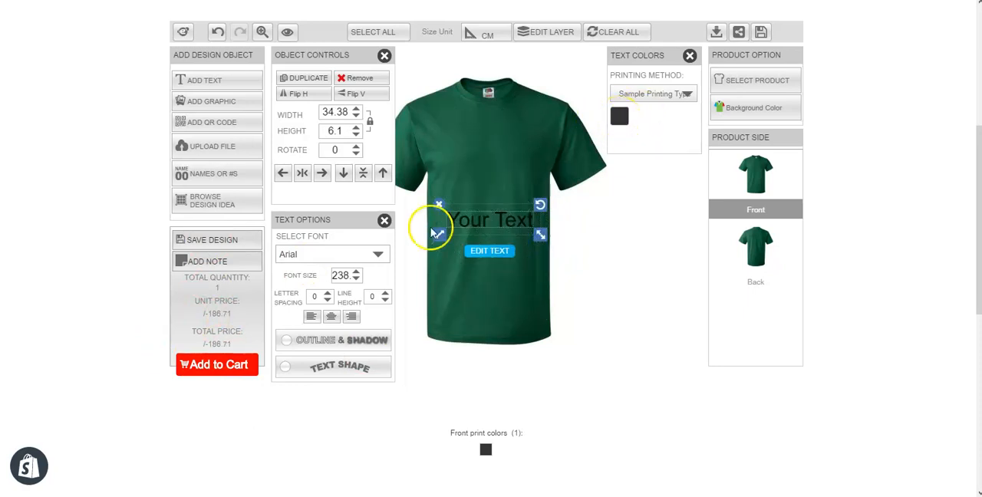
click(619, 117)
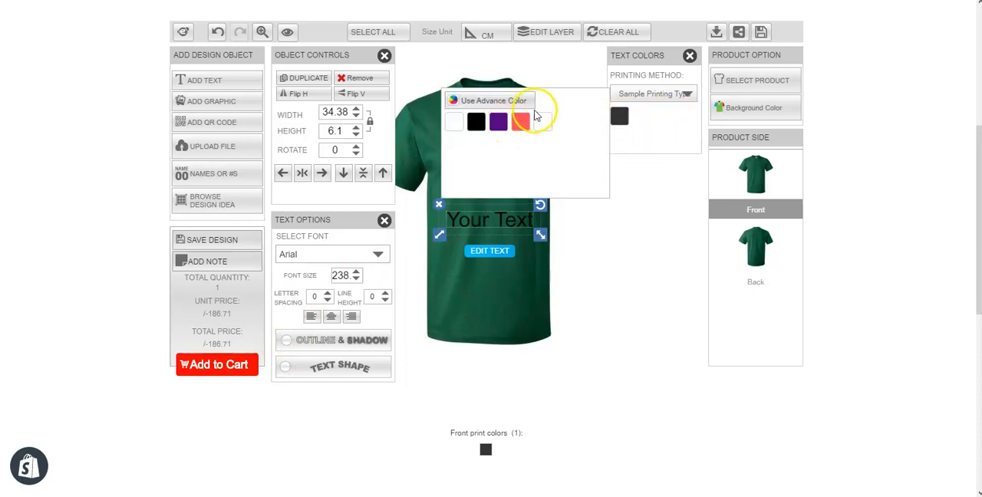
click(521, 121)
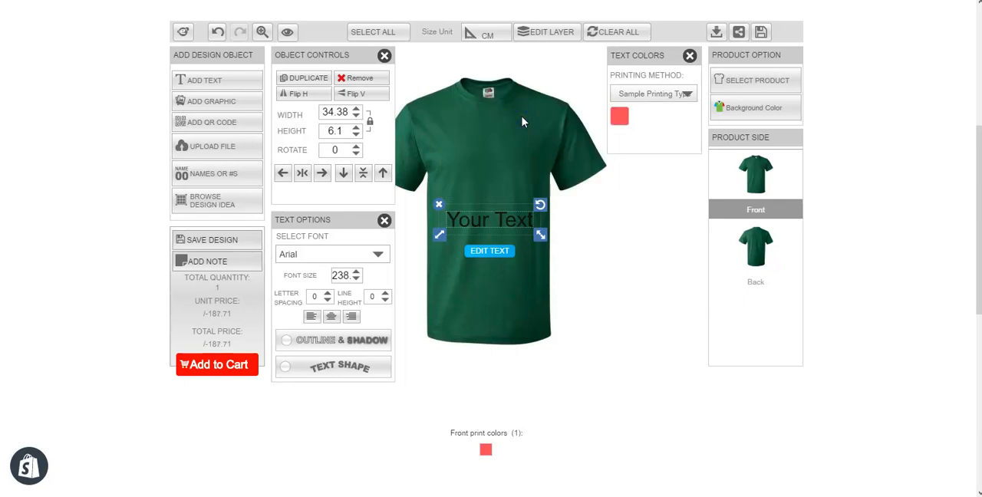
click(621, 116)
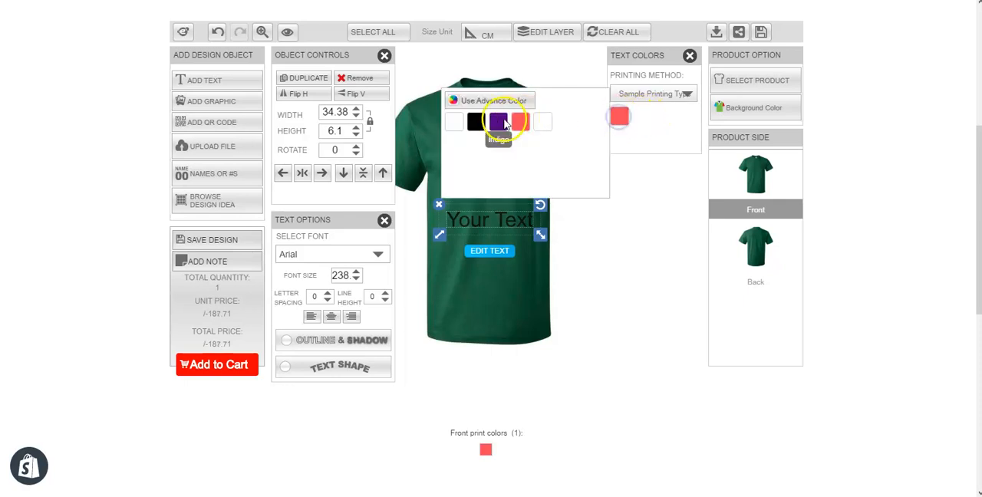
click(501, 121)
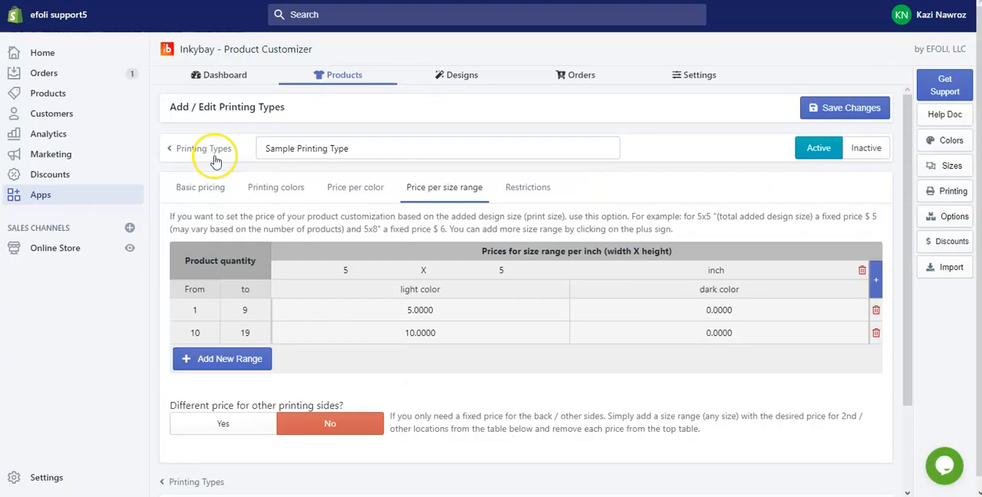
Check the basic pricing of Sample Printing Type in the Inkybay admin
click(214, 187)
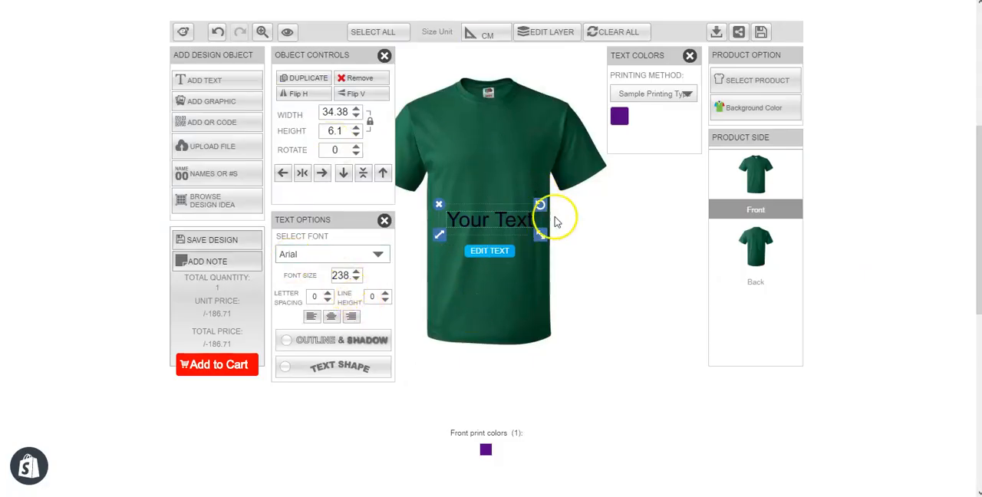
Move the text up to the shirt's chest and add the tie clipart below it at about 18.3 by 32.1 cm
click(485, 215)
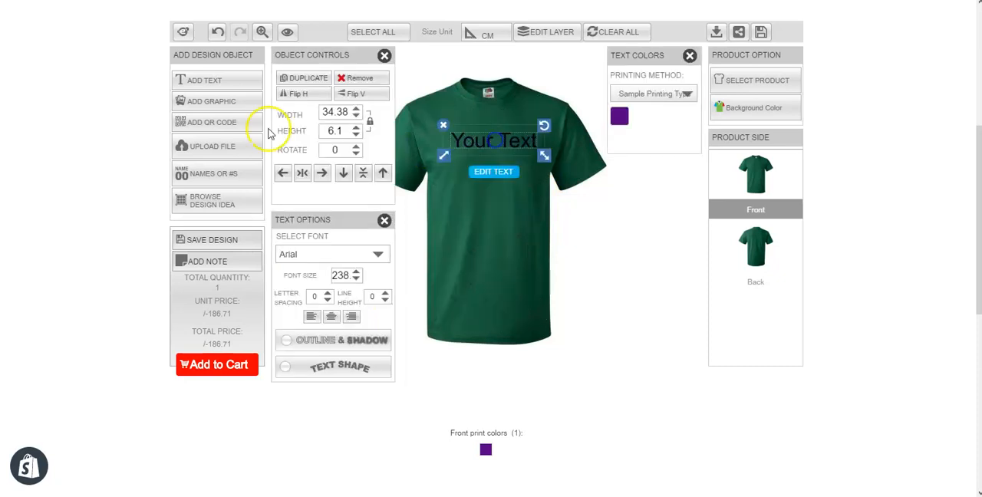
click(214, 104)
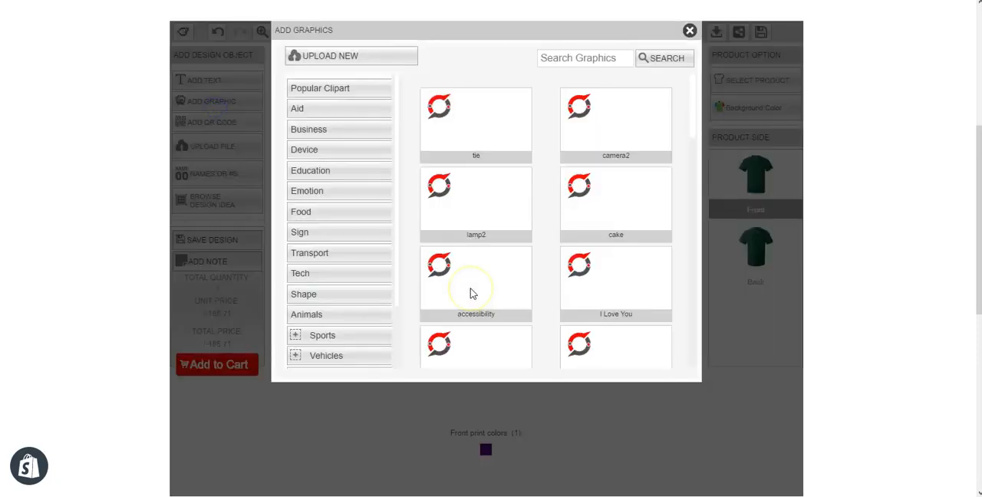
click(452, 136)
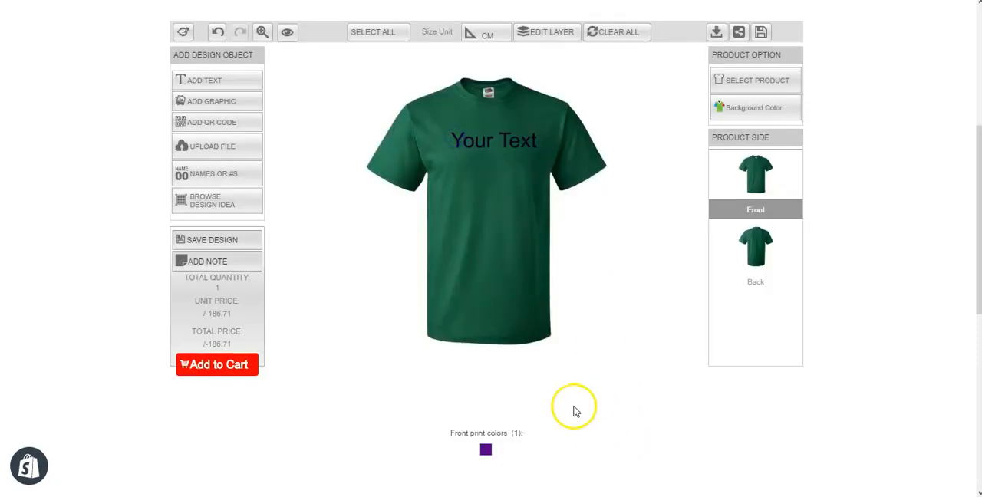
click(490, 235)
mouse_move(528, 292)
mouse_down()
mouse_move(537, 320)
mouse_move(520, 302)
mouse_up()
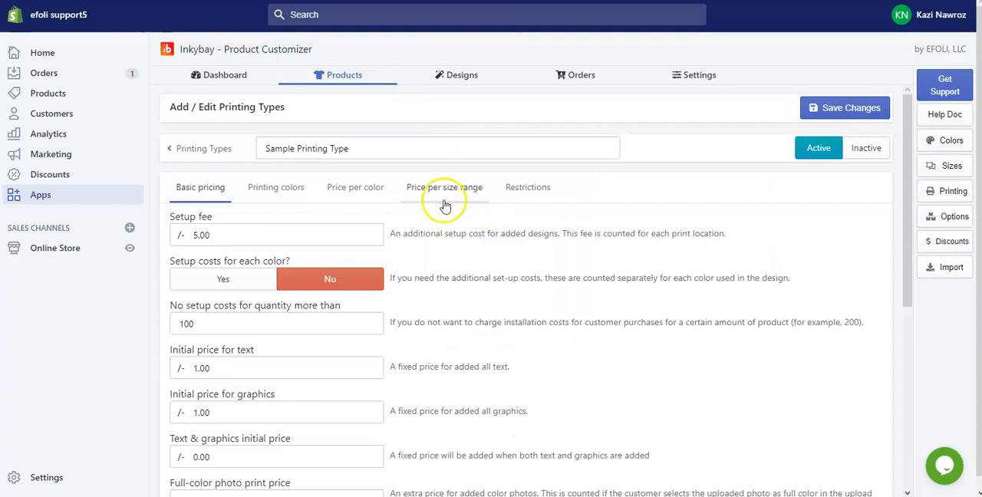
Check the price per square inch in the Inkybay admin, and enlarge the tie in the storefront designer to about 28.5 by 49.9 cm
scroll(350, 276, down, 10)
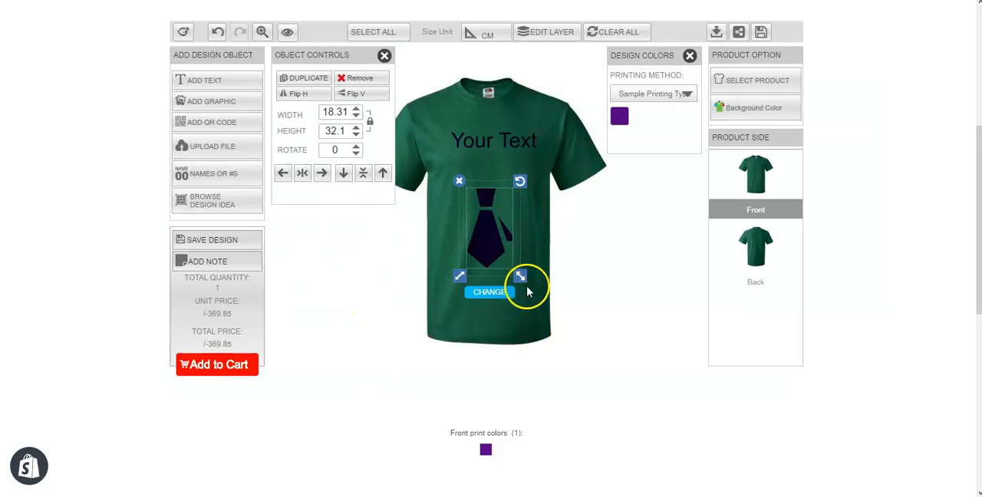
mouse_move(526, 280)
mouse_down()
mouse_move(533, 296)
mouse_move(512, 263)
mouse_move(534, 289)
mouse_up()
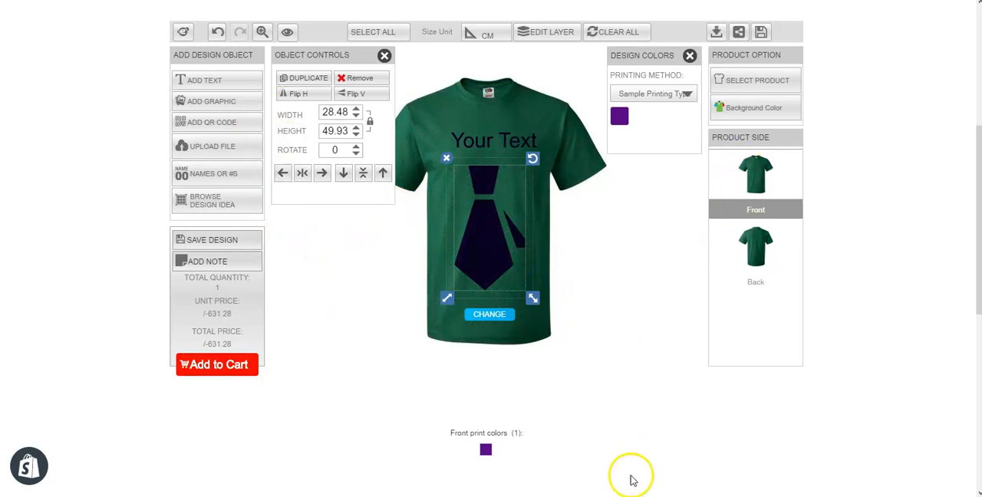
Delete the tie graphic and the "Your Text" object from the shirt's Front side
click(598, 279)
click(486, 240)
click(446, 161)
click(451, 138)
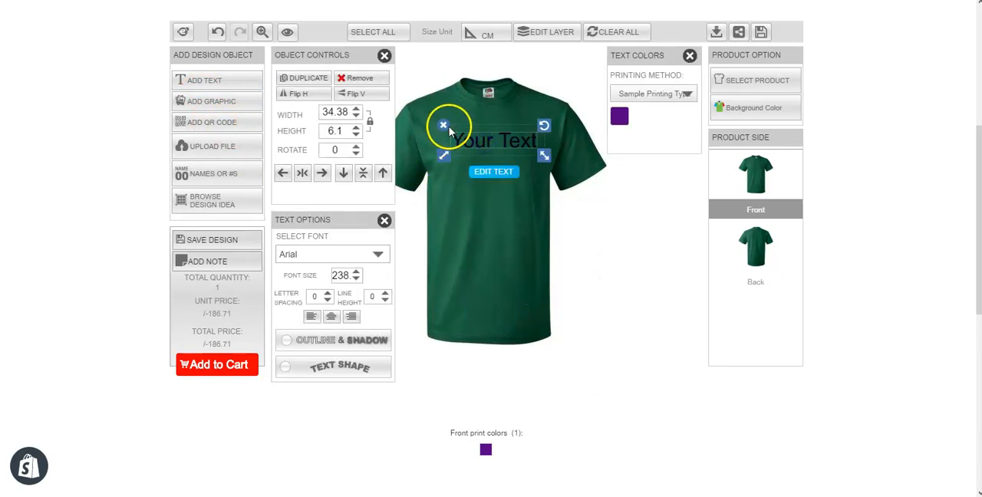
click(442, 128)
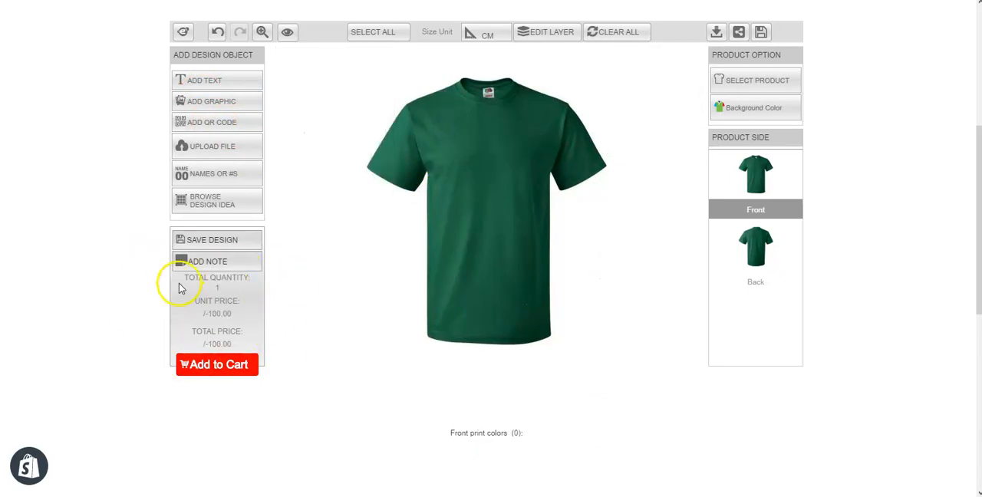
Upload the Blue Back image from Downloads and add it to the shirt, keeping its white and using Sample Printing Type
click(201, 146)
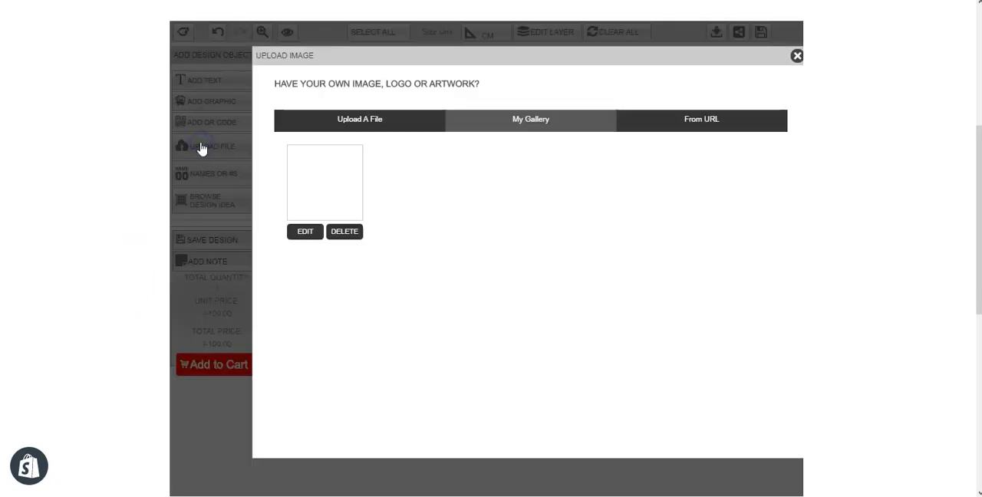
click(367, 123)
click(434, 183)
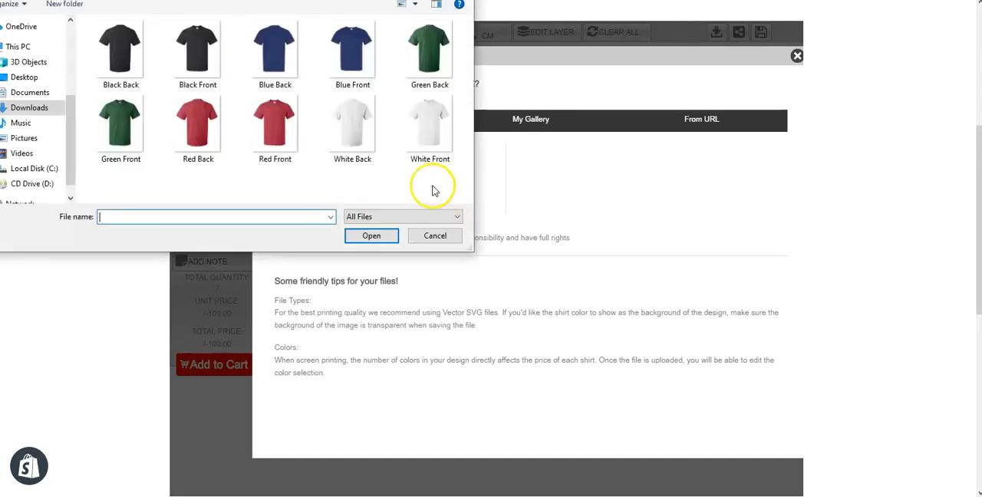
double_click(299, 60)
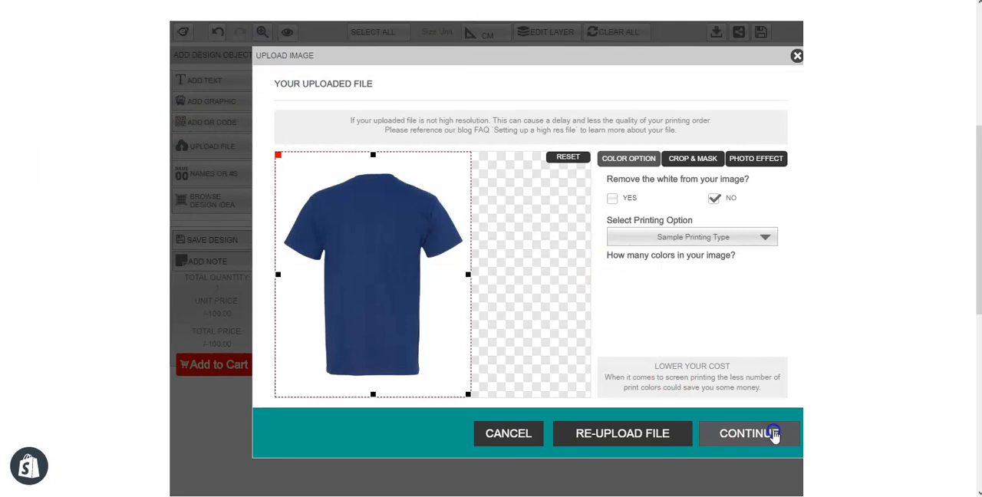
click(775, 434)
Enlarge the uploaded shirt image to about 32.8 by 41 cm and position it in the middle of the Front side
drag(480, 222, 478, 181)
drag(515, 208, 537, 233)
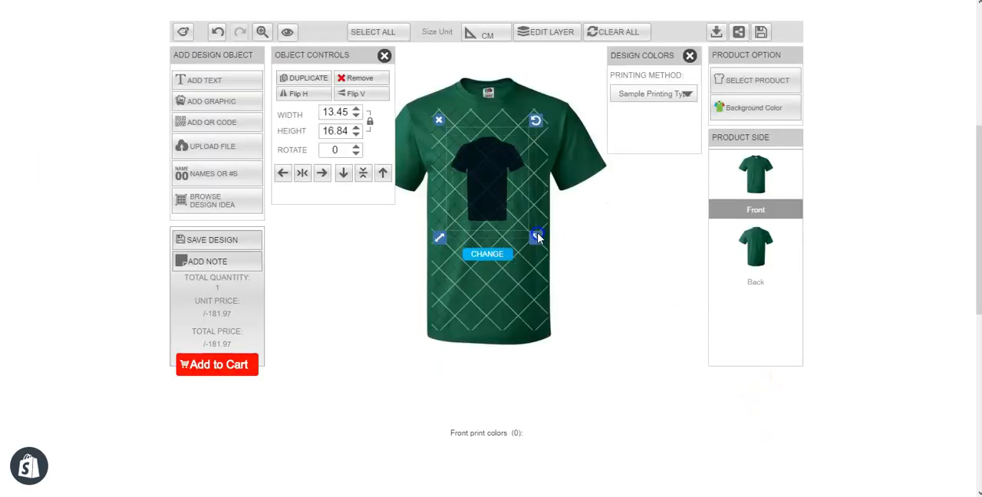
drag(500, 174, 512, 224)
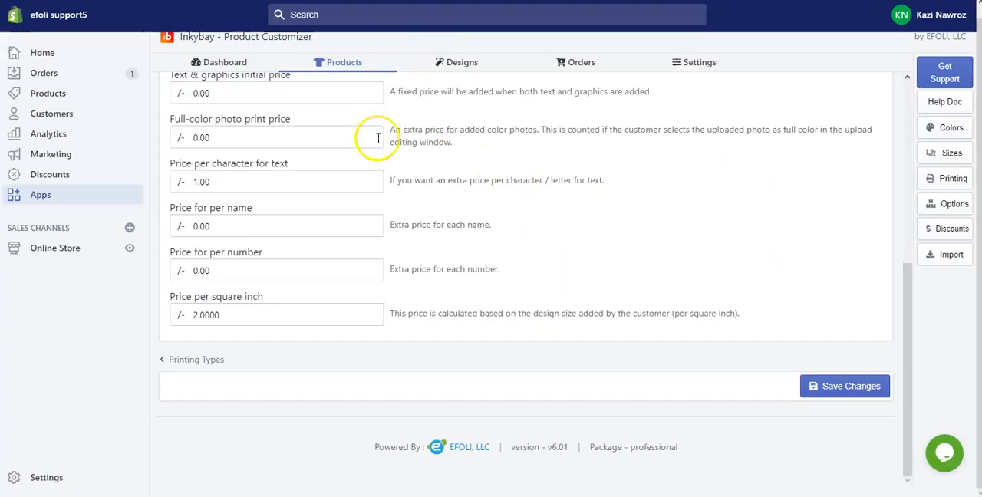
In the Inkybay admin, check the basic pricing and printing colors of Sample Printing Type
scroll(391, 214, up, 4)
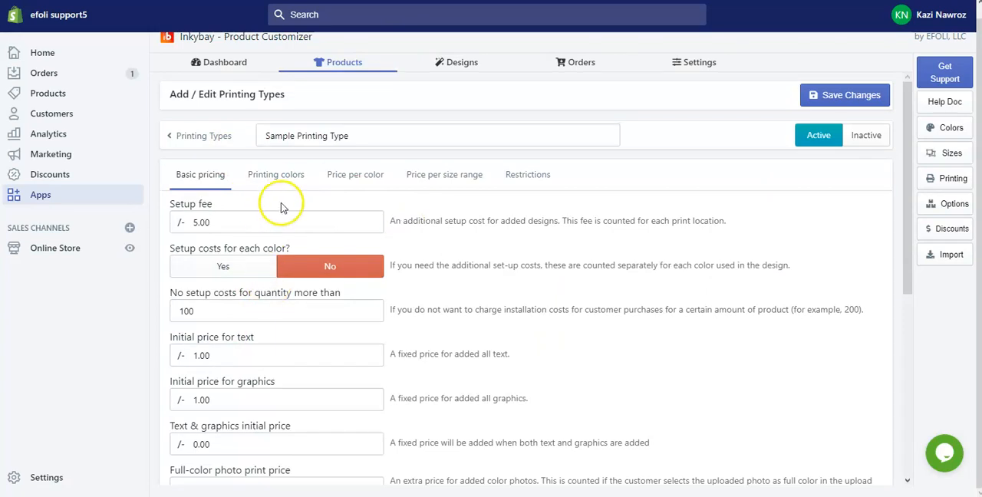
click(276, 174)
click(253, 266)
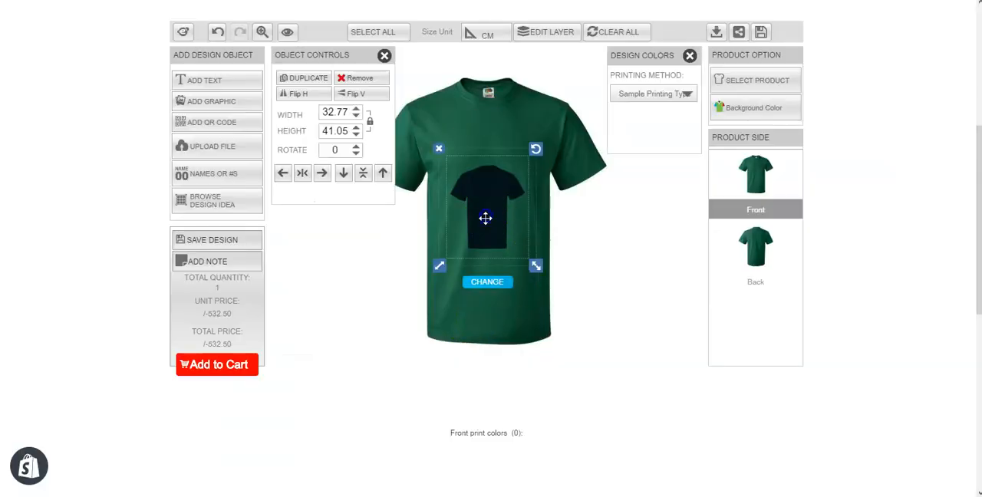
In the storefront designer, resize the uploaded shirt image to about 31.2 by 39.1 cm
mouse_move(536, 265)
mouse_down()
mouse_move(514, 247)
mouse_move(533, 263)
mouse_up()
click(537, 264)
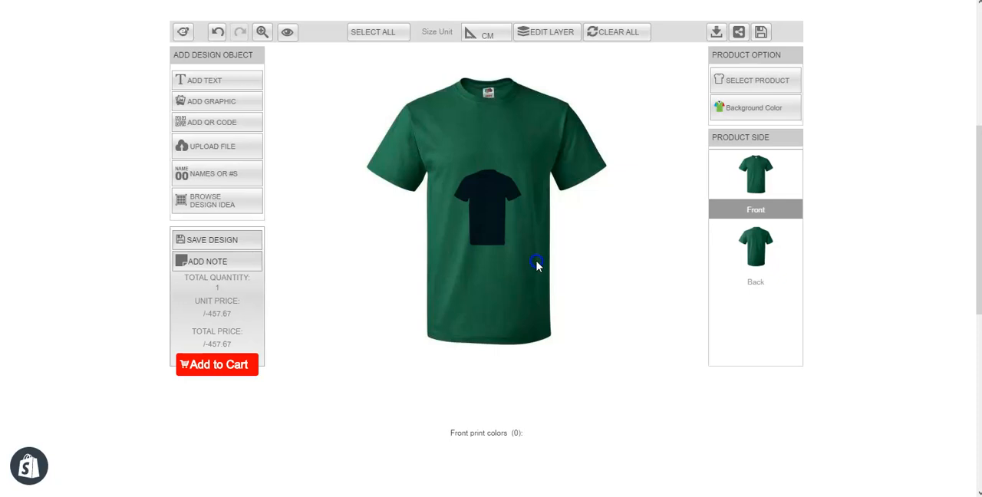
click(500, 212)
mouse_move(531, 264)
mouse_down()
mouse_move(518, 248)
mouse_move(534, 265)
mouse_up()
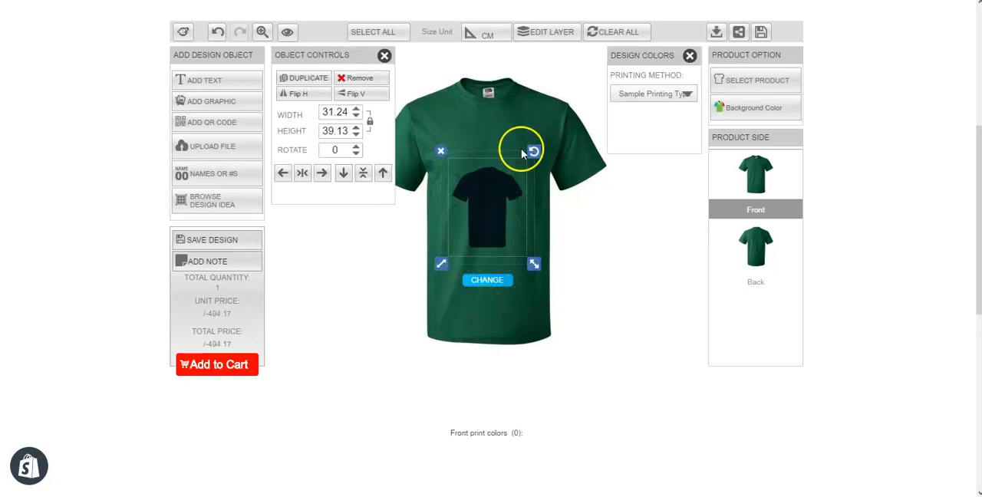
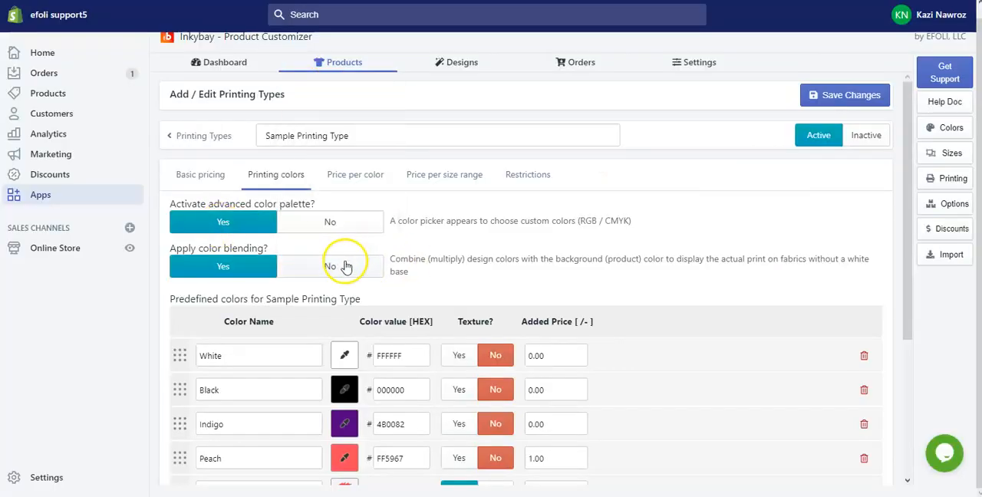
Turn off color blending for Sample Printing Type, save the change, and reload the storefront designer
click(343, 269)
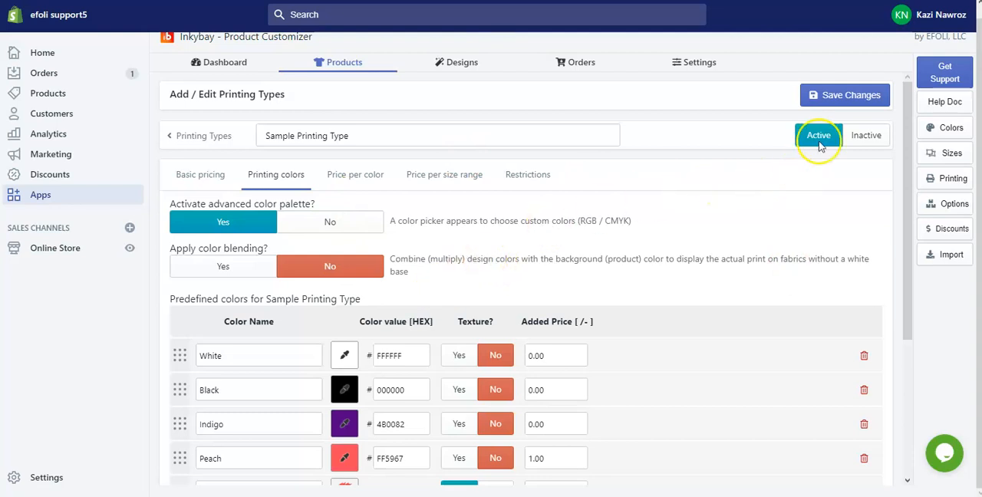
click(838, 93)
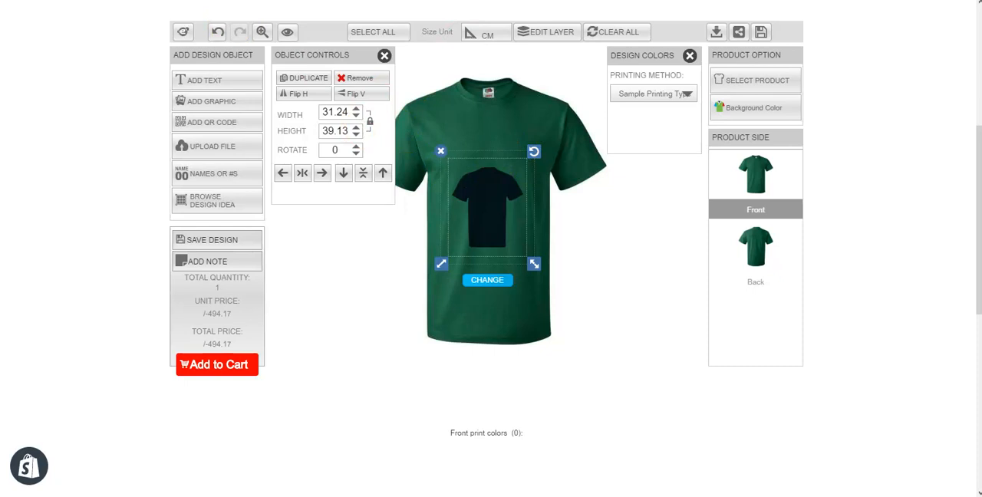
click(96, 10)
click(566, 256)
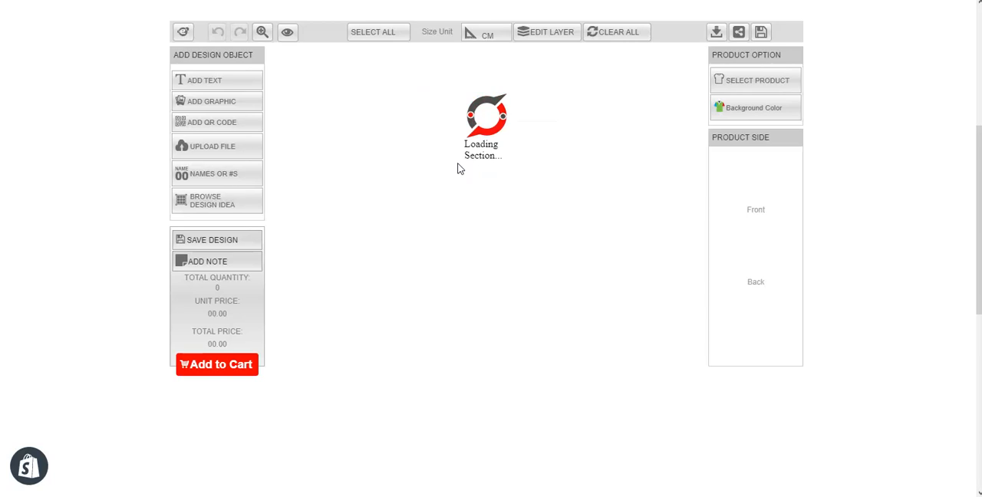
Add the blue shirt image from My Gallery to the Front side and set the product's background color to green
click(212, 149)
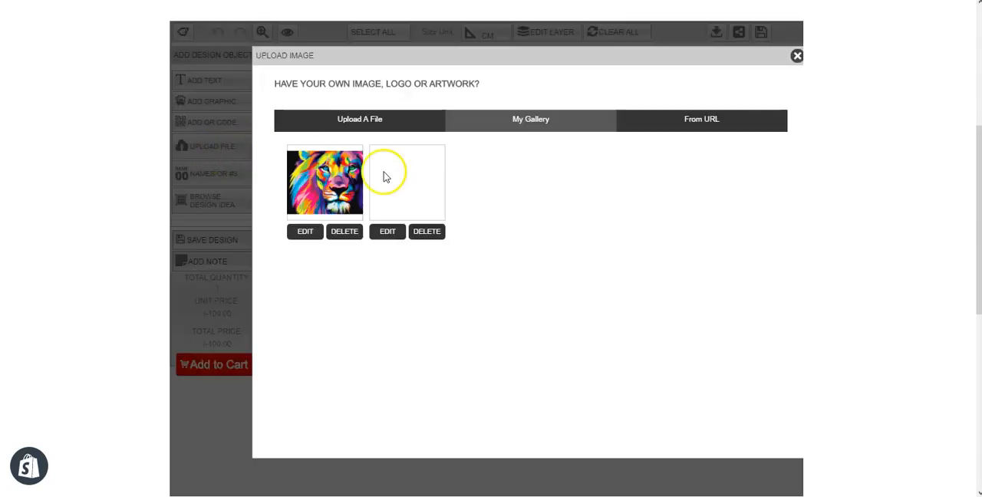
click(397, 184)
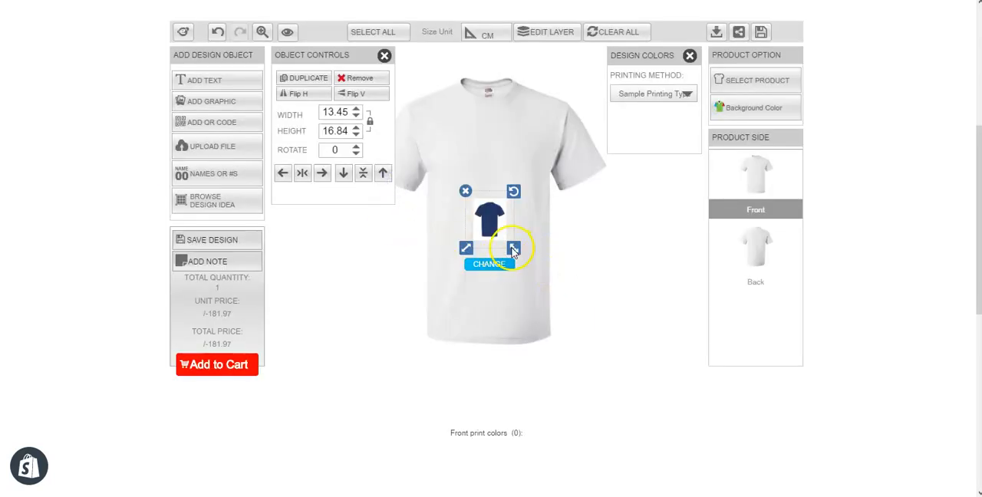
click(724, 107)
click(728, 114)
click(649, 130)
Resize the shirt image to about 24.6 by 30.9 cm and position it on the chest of the Front side
drag(485, 211, 473, 153)
drag(509, 186, 528, 222)
drag(487, 165, 491, 203)
drag(534, 254, 514, 237)
drag(479, 205, 480, 191)
drag(517, 222, 524, 230)
click(481, 174)
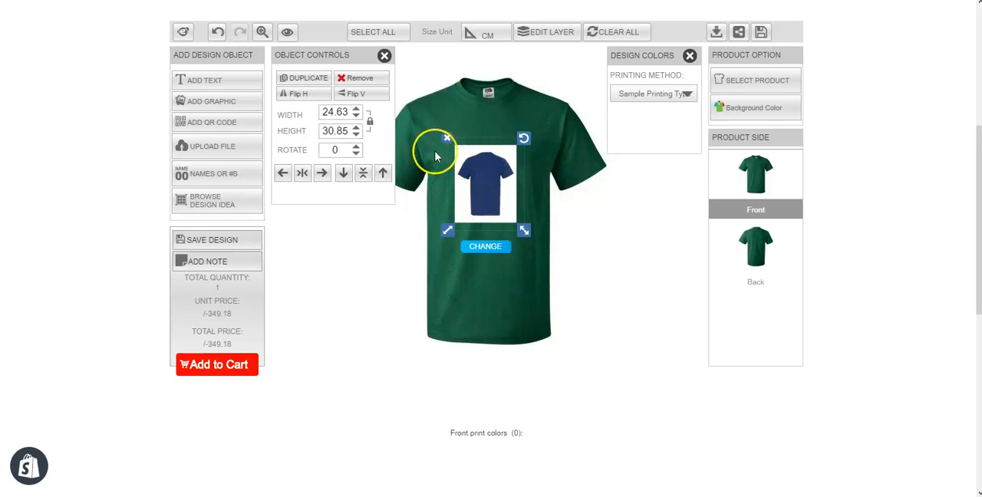
click(495, 184)
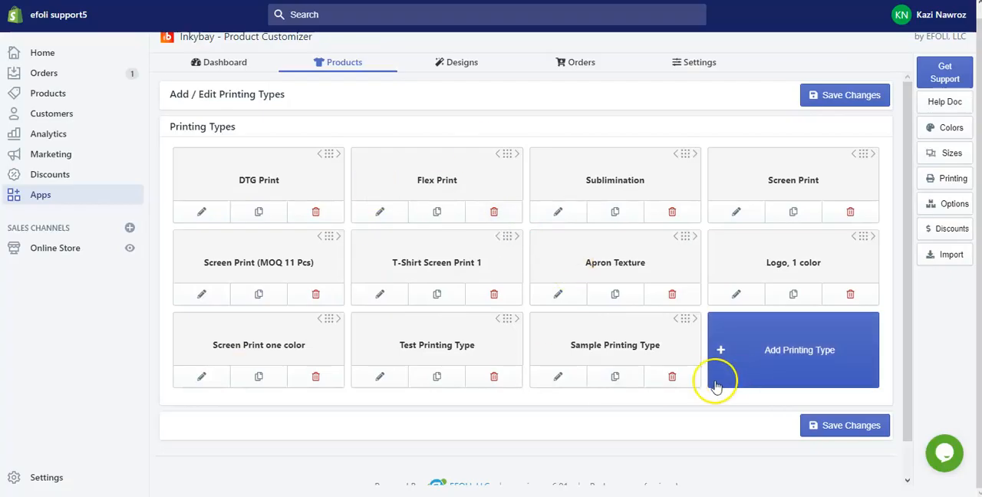
In the Inkybay admin, set Apply color blending to Yes for Sample Printing Type, and reload the storefront designer
click(568, 378)
click(234, 266)
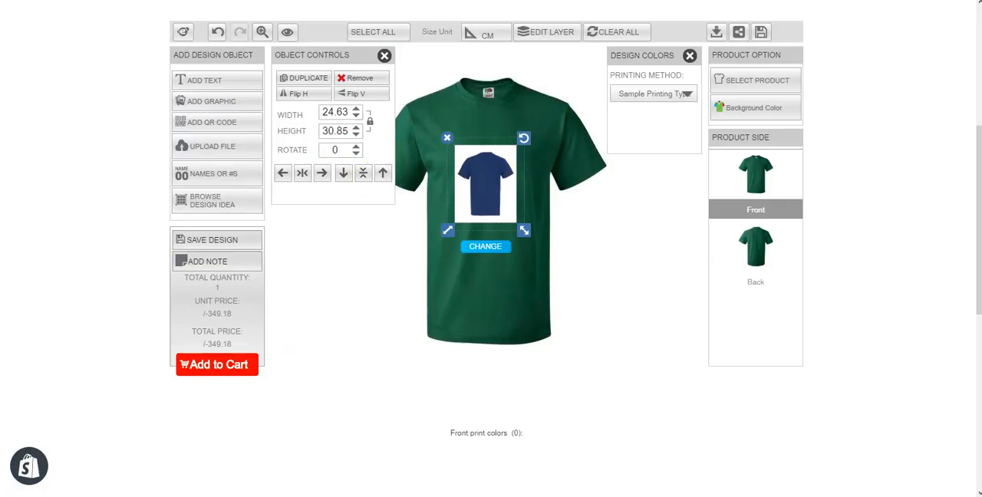
key(F5)
click(569, 256)
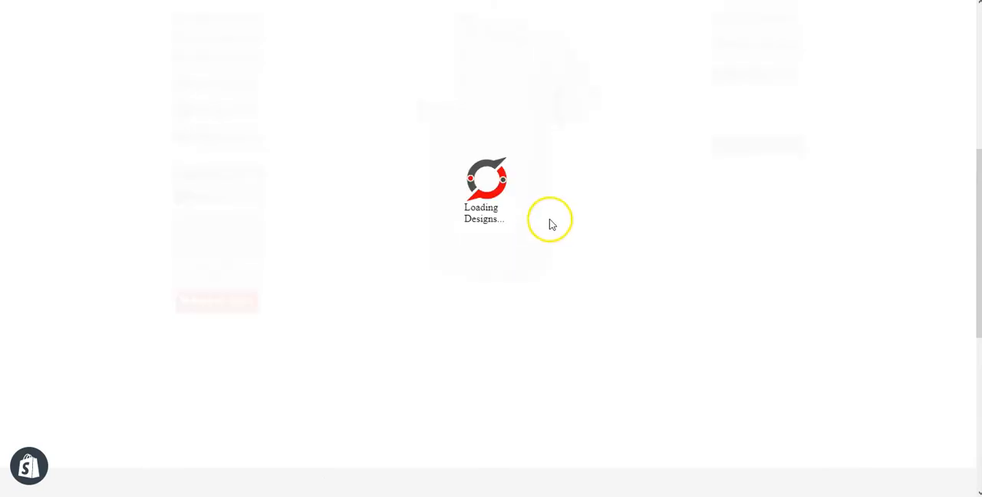
Set the background color of the reloaded T-shirt to green
scroll(146, 190, up, 1)
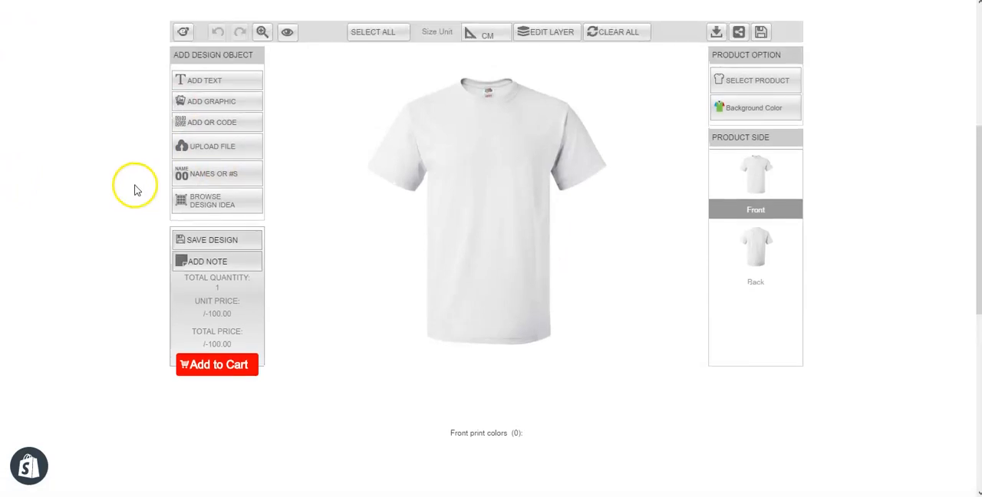
click(738, 114)
click(649, 131)
Place the blue shirt image from My Gallery on the green shirt's chest and remove it again
click(203, 146)
click(414, 180)
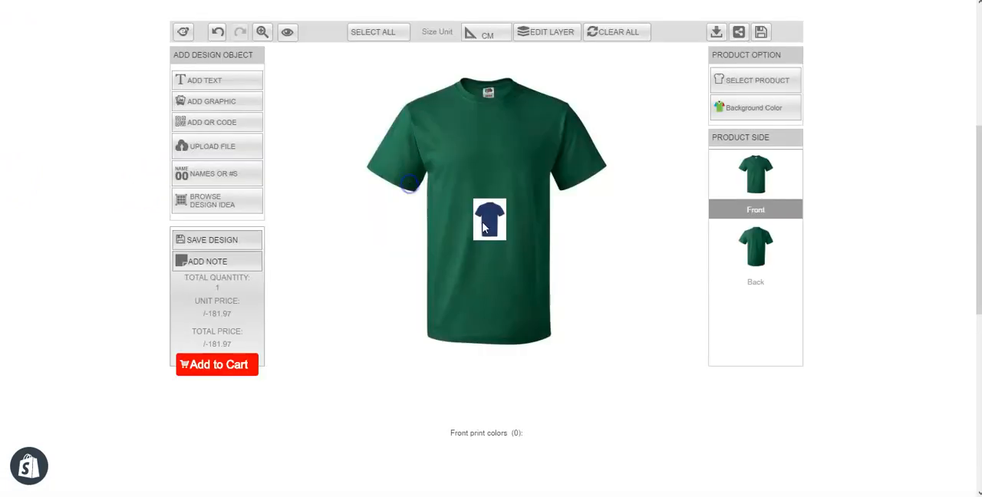
drag(495, 221, 482, 180)
click(483, 180)
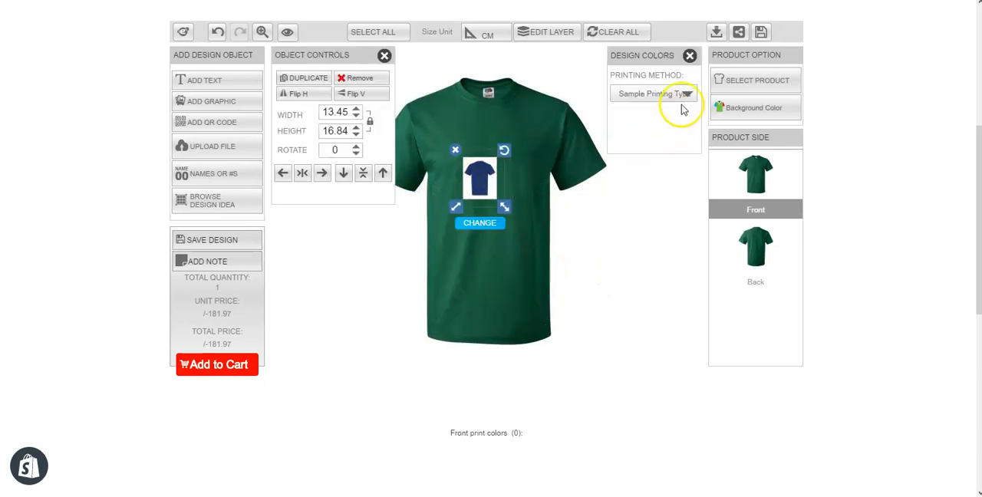
click(455, 149)
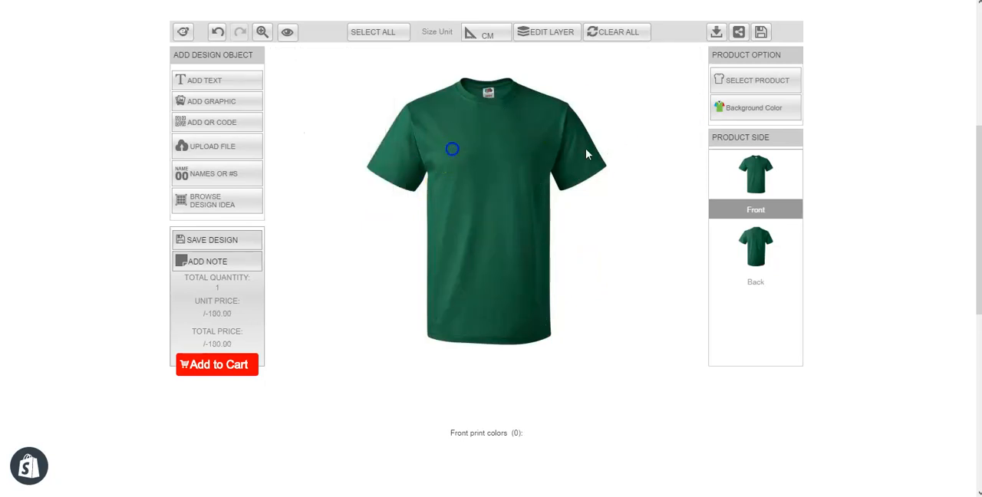
Upload the Blue Back image from Downloads and add it to the shirt with its white removed, using Sample Printing Type
click(213, 150)
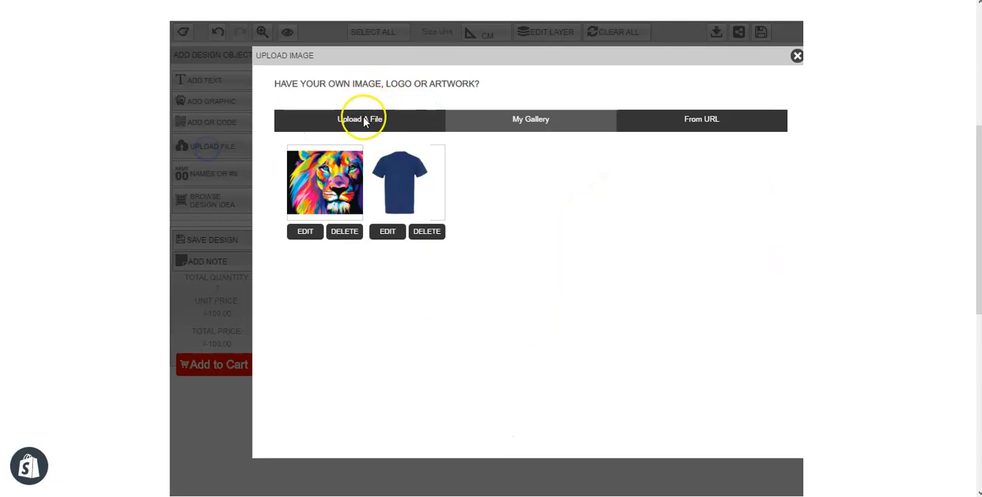
click(359, 119)
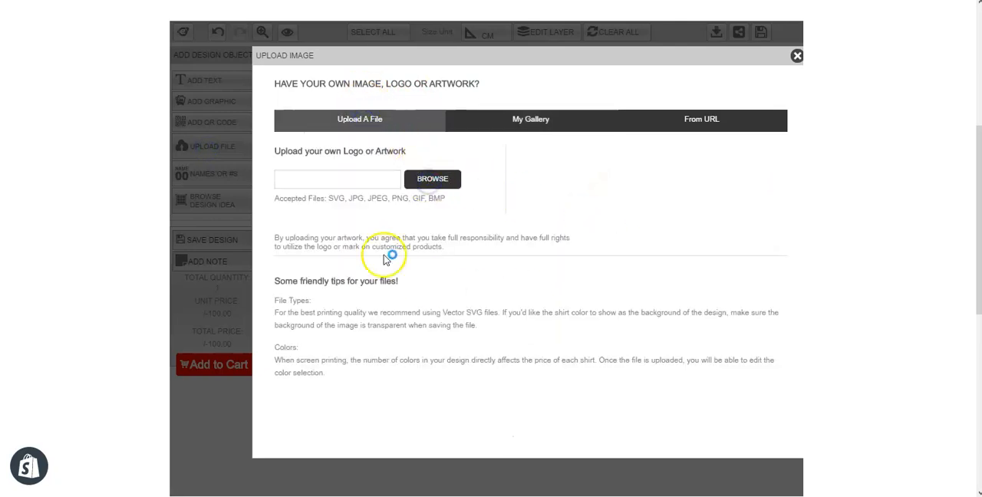
click(430, 181)
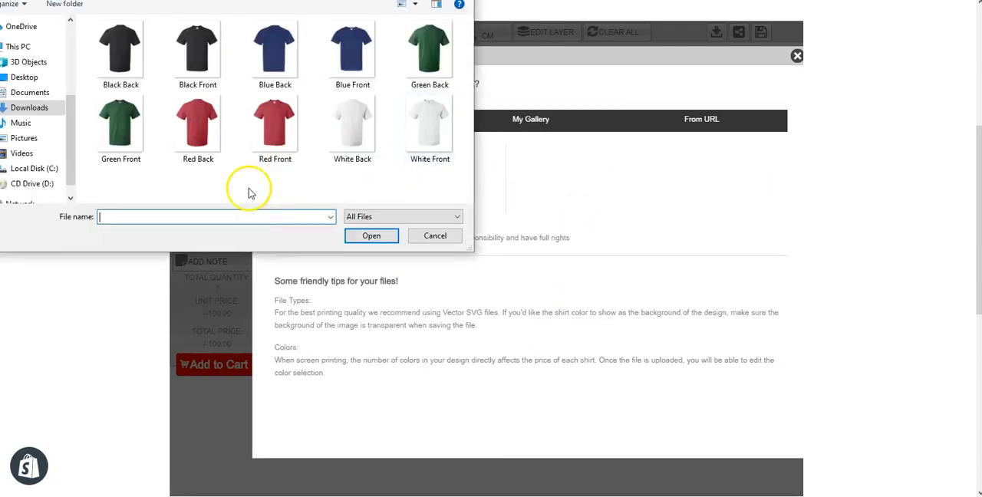
double_click(276, 61)
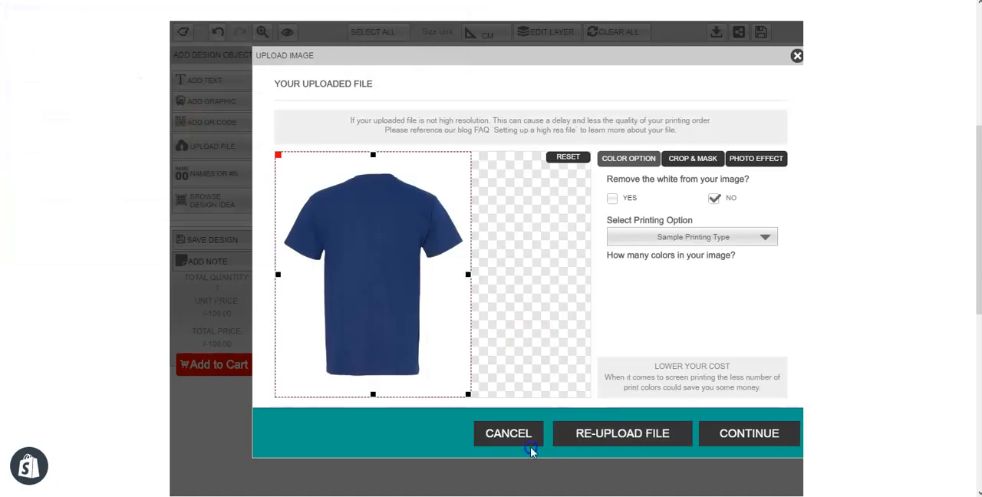
click(611, 200)
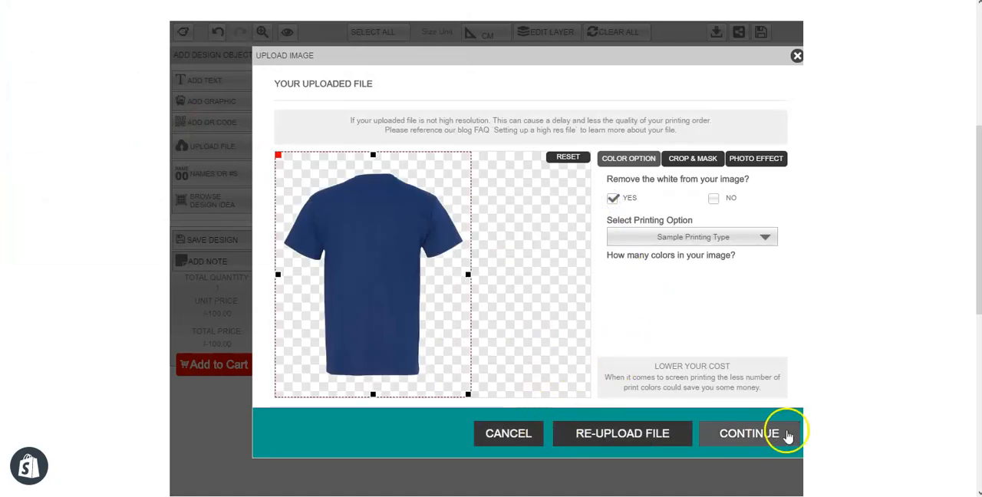
click(759, 434)
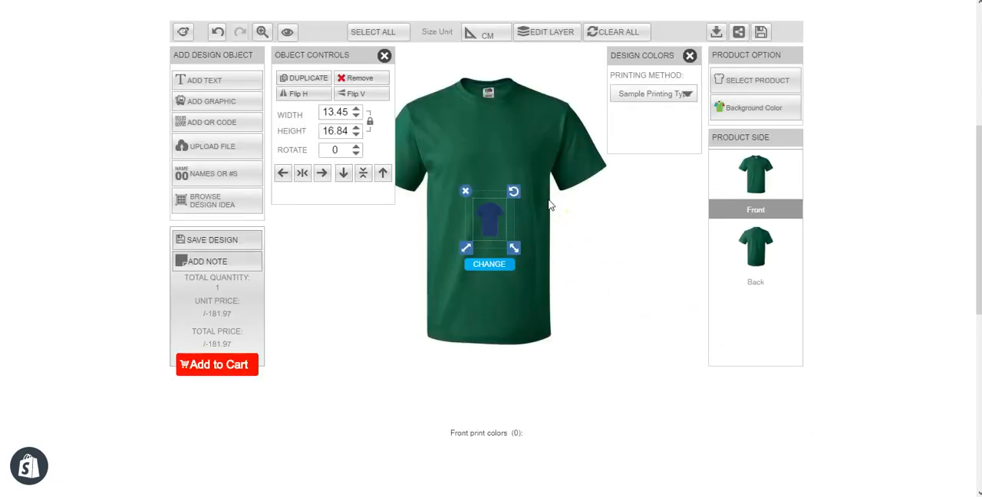
Resize the uploaded image on the chest to about 15 by 18.8 cm and remove it from the design
drag(503, 232, 517, 212)
click(513, 212)
click(796, 55)
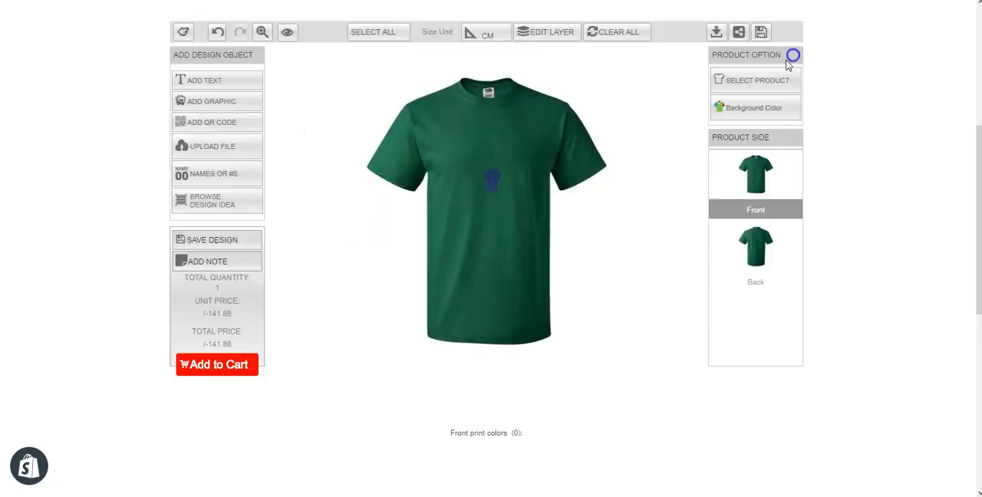
click(491, 184)
mouse_move(514, 206)
mouse_down()
mouse_move(533, 236)
mouse_move(520, 221)
mouse_up()
click(486, 180)
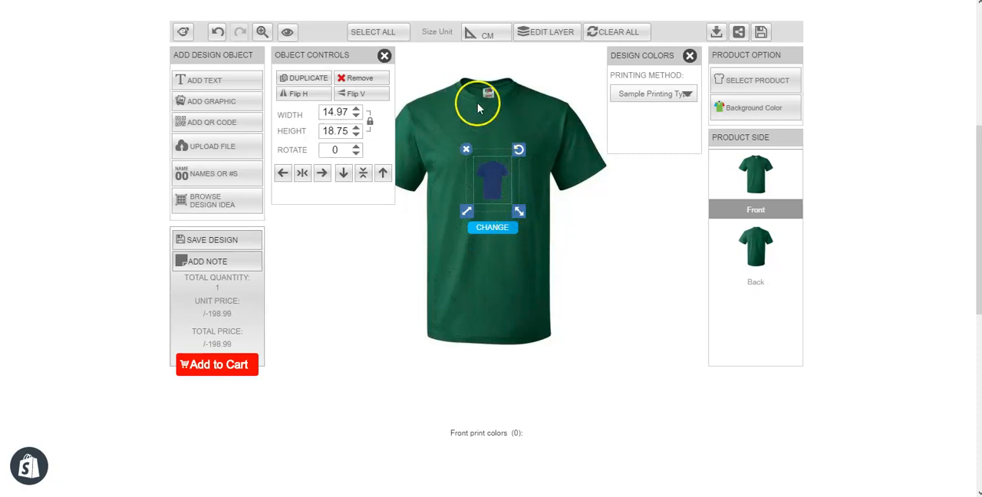
click(465, 150)
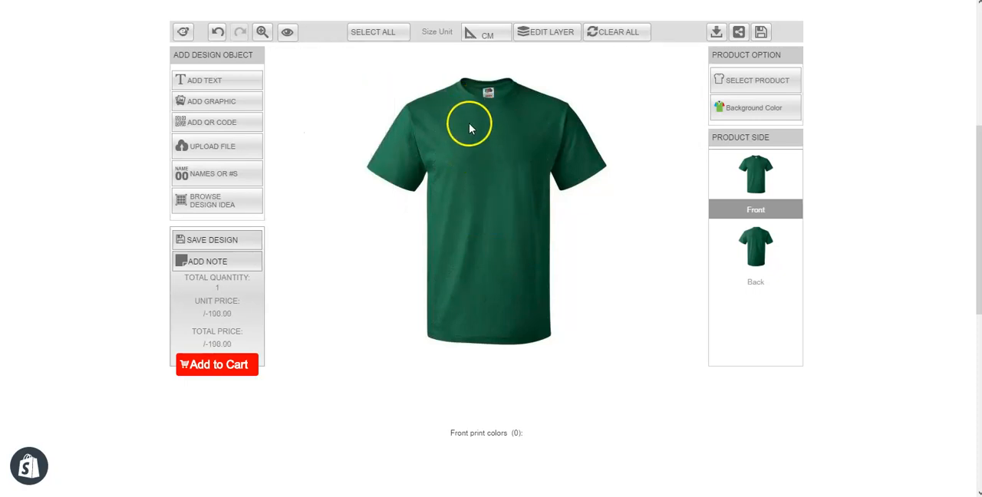